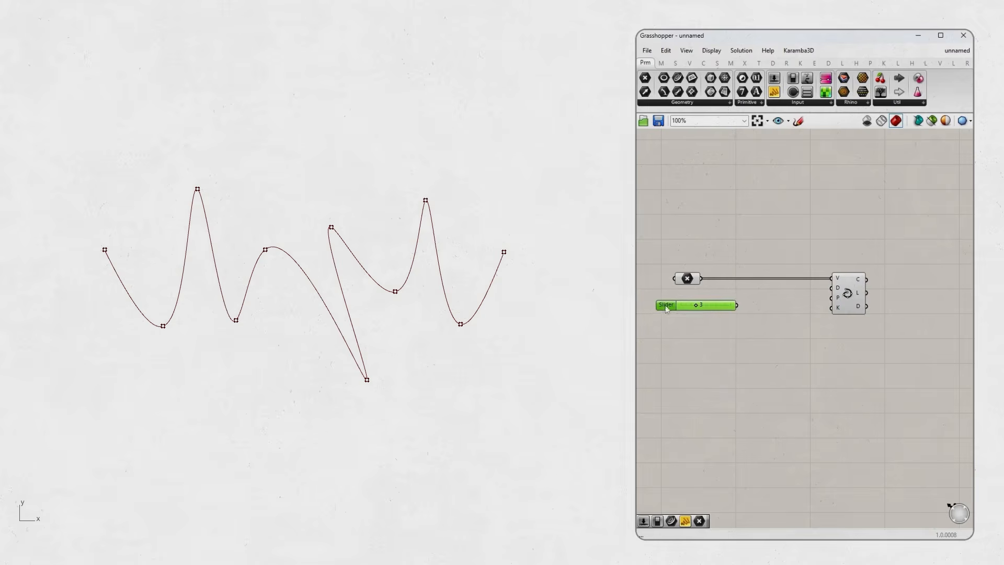
# Connect the number slider to the interpolated curve's degree input and set the degree to 10.
pyautogui.moveTo(736, 305); pyautogui.dragTo(833, 290)
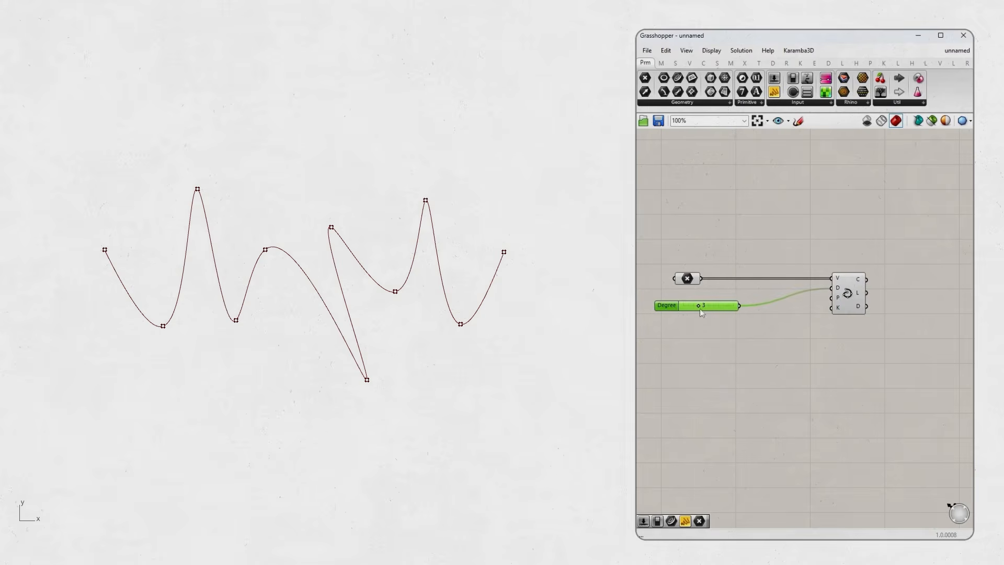
pyautogui.moveTo(699, 306); pyautogui.dragTo(730, 328)
# Add a Boolean Toggle, connect it to the interpolated curve's periodic input, and set it to True.
pyautogui.doubleClick(705, 353)
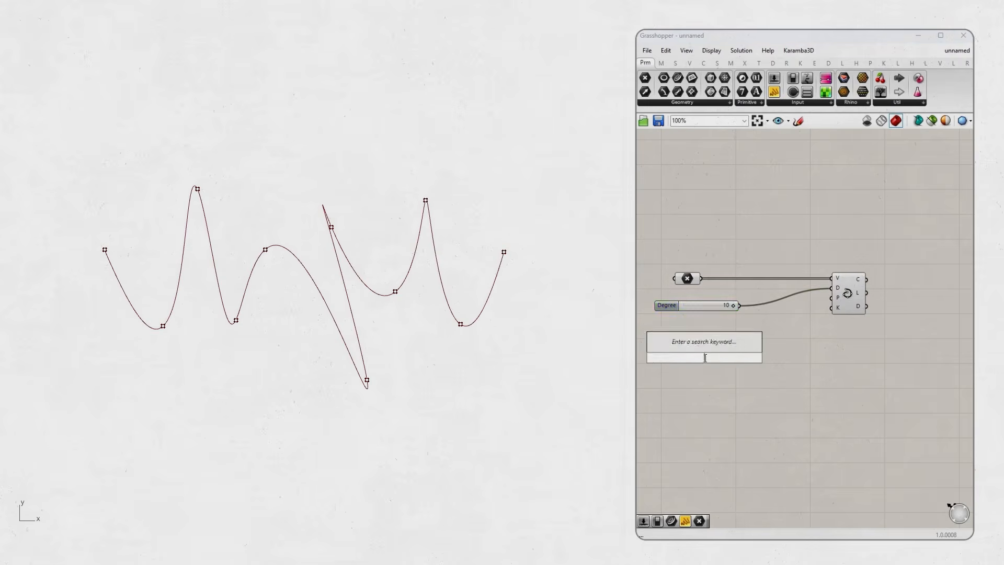
pyautogui.write('toggle')
pyautogui.press('Return')
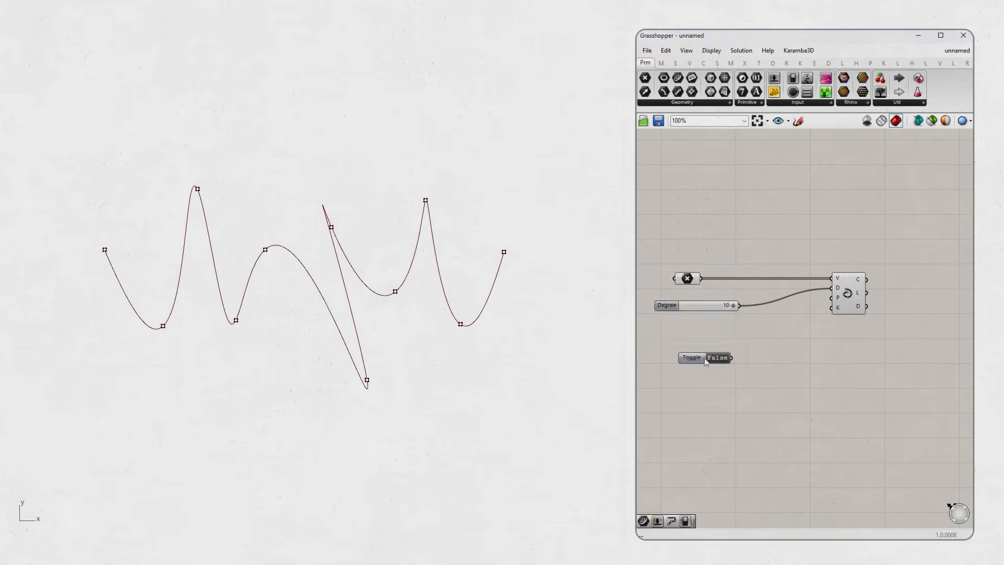
pyautogui.moveTo(735, 362); pyautogui.dragTo(832, 298)
pyautogui.doubleClick(716, 359)
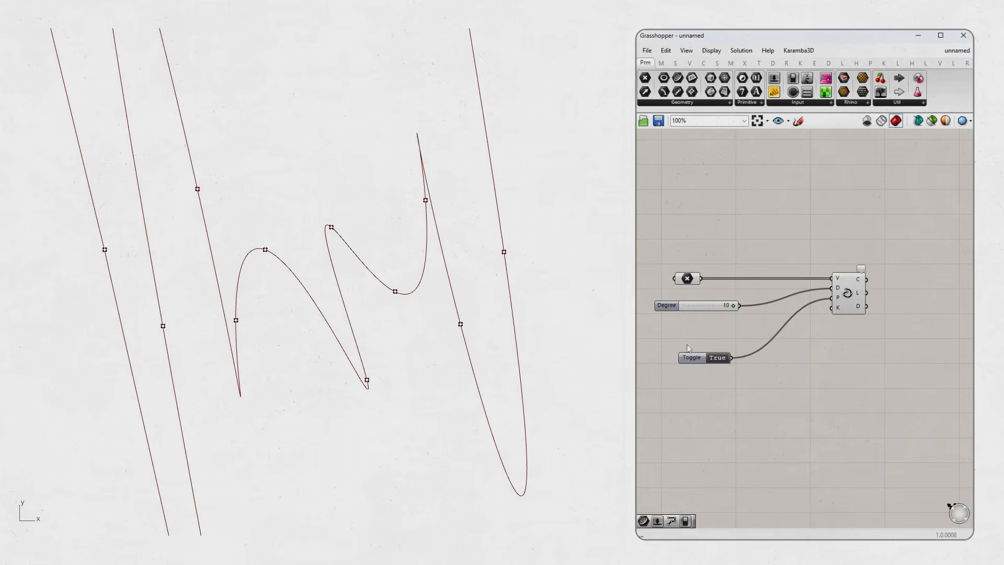
# Lower the interpolated curve's degree to 6, then to 4.
pyautogui.moveTo(734, 306)
pyautogui.mouseDown()
pyautogui.moveTo(704, 306)
pyautogui.moveTo(715, 309)
pyautogui.mouseUp()
pyautogui.scroll(-8, 446, 264)
pyautogui.moveTo(446, 264); pyautogui.dragTo(437, 310, button='right')
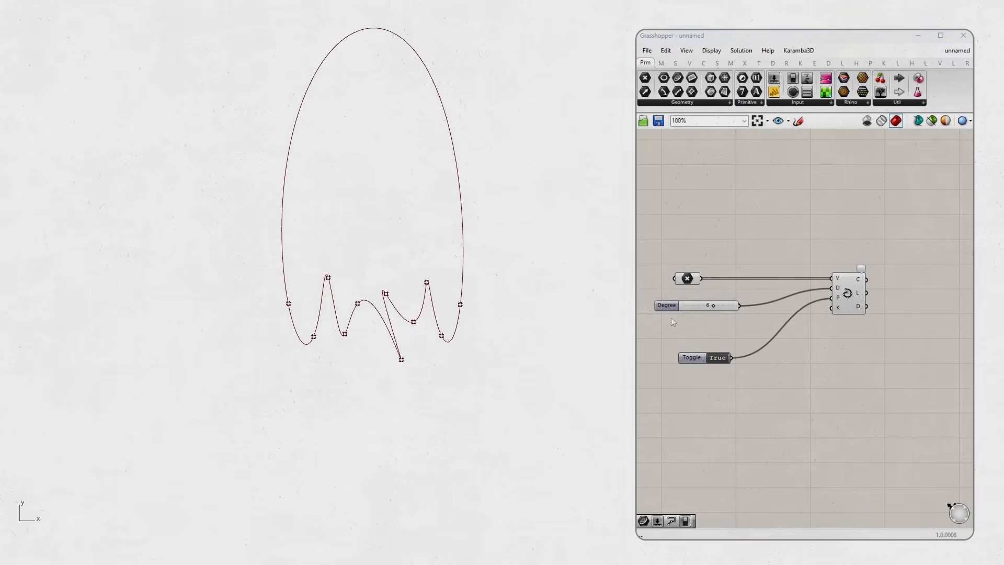
pyautogui.moveTo(716, 308); pyautogui.dragTo(702, 306)
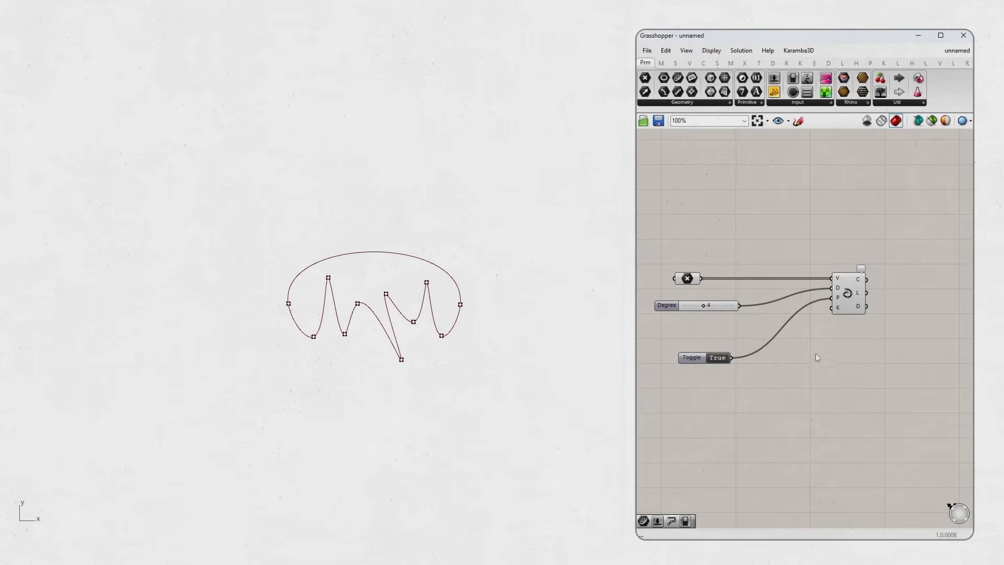
# Set the curve's degree to 3 and switch the periodic toggle to False.
pyautogui.moveTo(815, 353); pyautogui.dragTo(794, 361, button='right')
pyautogui.scroll(1, 829, 314)
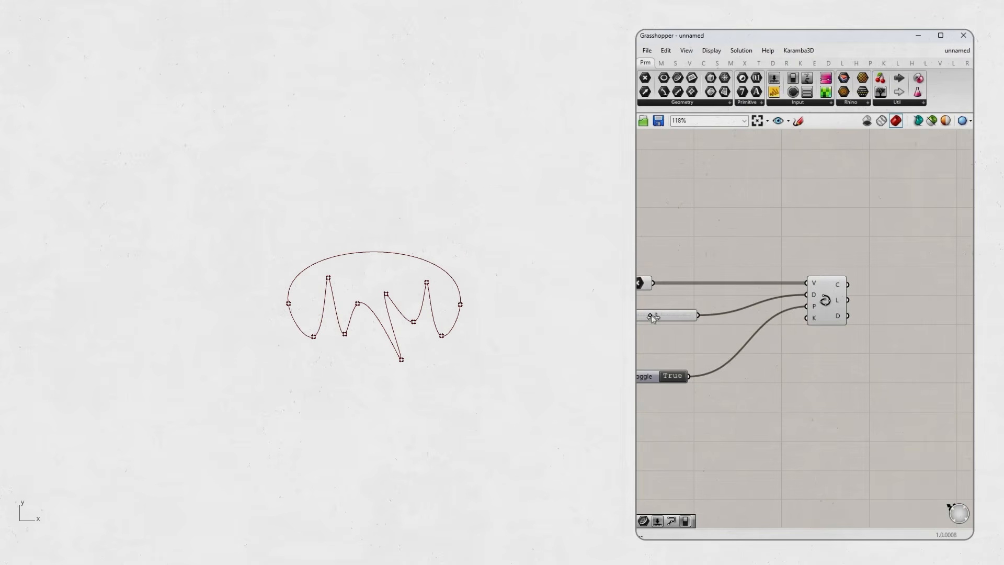
pyautogui.click(673, 377)
# Place a Curve parameter, connect it to the interpolated curve's C output, and align it with that output.
pyautogui.moveTo(772, 356); pyautogui.dragTo(820, 368, button='right')
pyautogui.scroll(-1, 819, 369)
pyautogui.moveTo(678, 78); pyautogui.dragTo(905, 295)
pyautogui.click(911, 345)
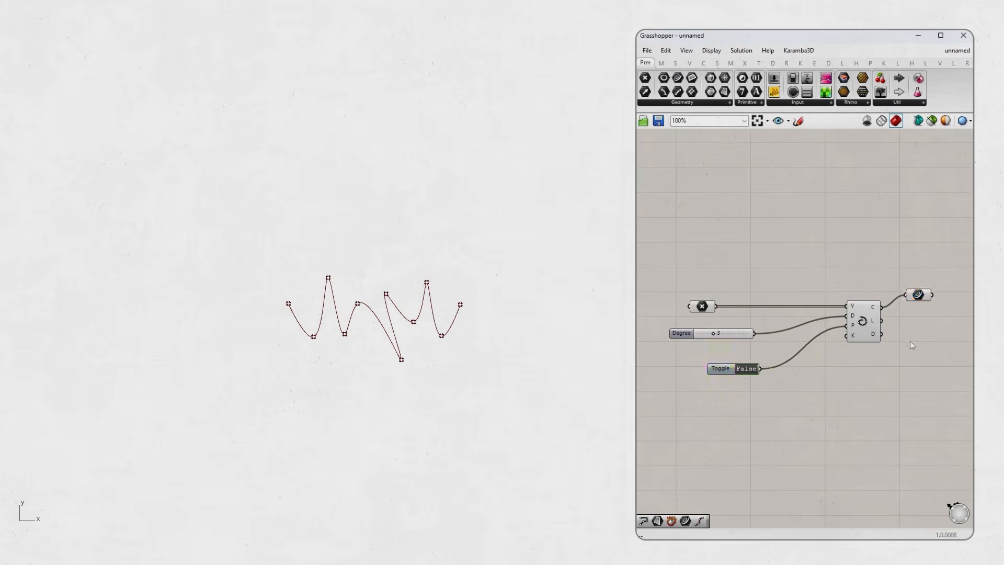
pyautogui.moveTo(911, 345); pyautogui.dragTo(894, 331, button='right')
pyautogui.moveTo(901, 282); pyautogui.dragTo(933, 295)
pyautogui.click(920, 335)
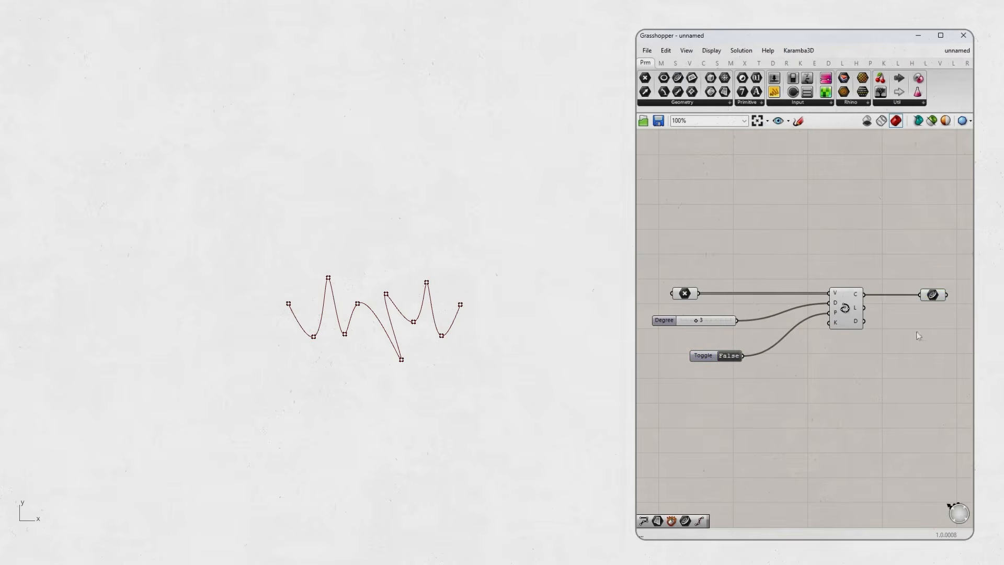
pyautogui.scroll(-1, 889, 326)
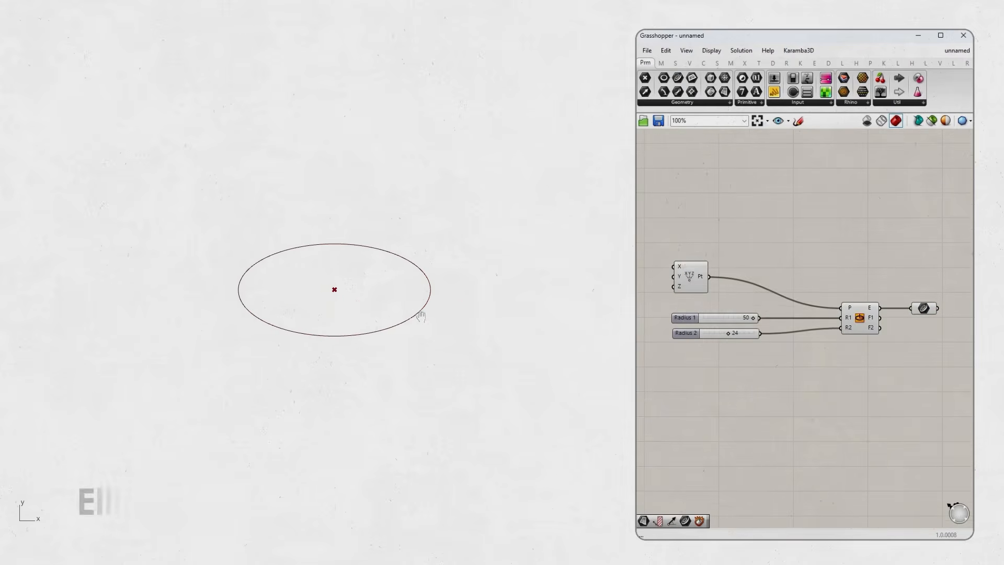
# Set the ellipse's Radius 1 to 43 and Radius 2 to 20.
pyautogui.moveTo(753, 318); pyautogui.dragTo(725, 338)
pyautogui.moveTo(438, 294)
pyautogui.mouseDown(button='right')
pyautogui.moveTo(447, 297)
pyautogui.moveTo(432, 297)
pyautogui.mouseUp(button='right')
pyautogui.click(924, 309)
pyautogui.click(862, 321)
pyautogui.click(762, 412)
pyautogui.click(478, 359)
pyautogui.scroll(4, 325, 302)
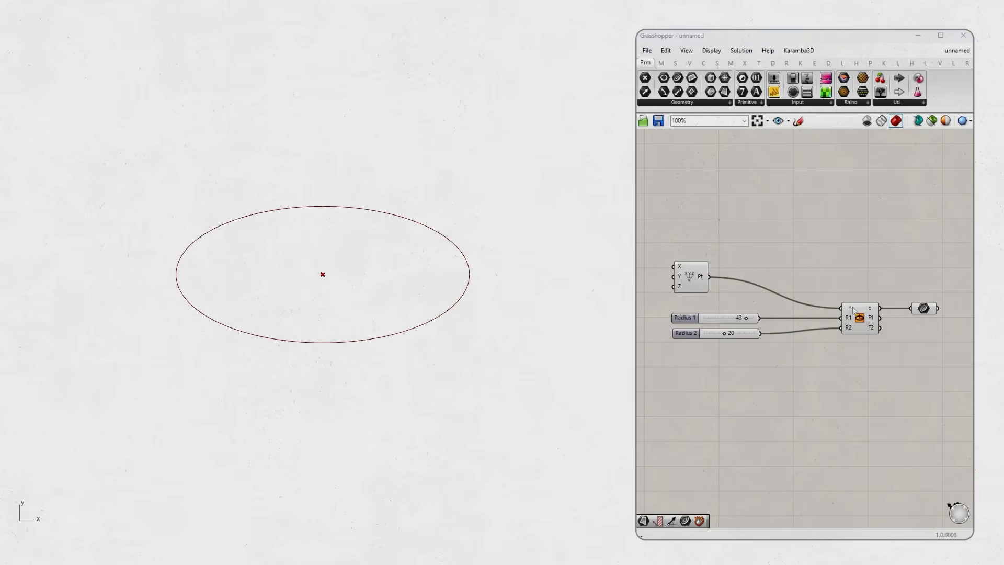
# Set the ellipse's Radius 1 to 44 and Radius 2 to 22.
pyautogui.moveTo(746, 322); pyautogui.dragTo(727, 343)
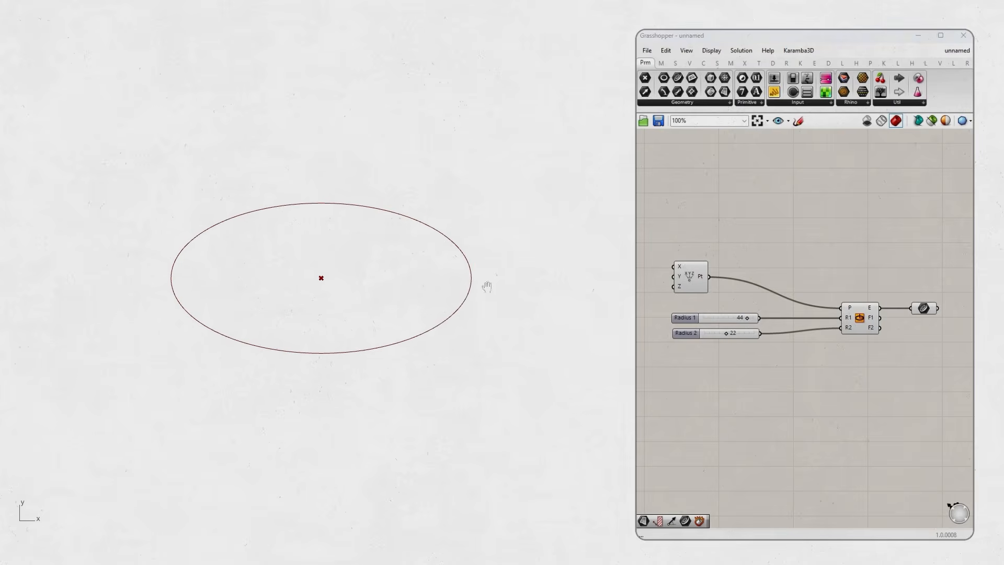
pyautogui.moveTo(940, 387); pyautogui.dragTo(724, 270)
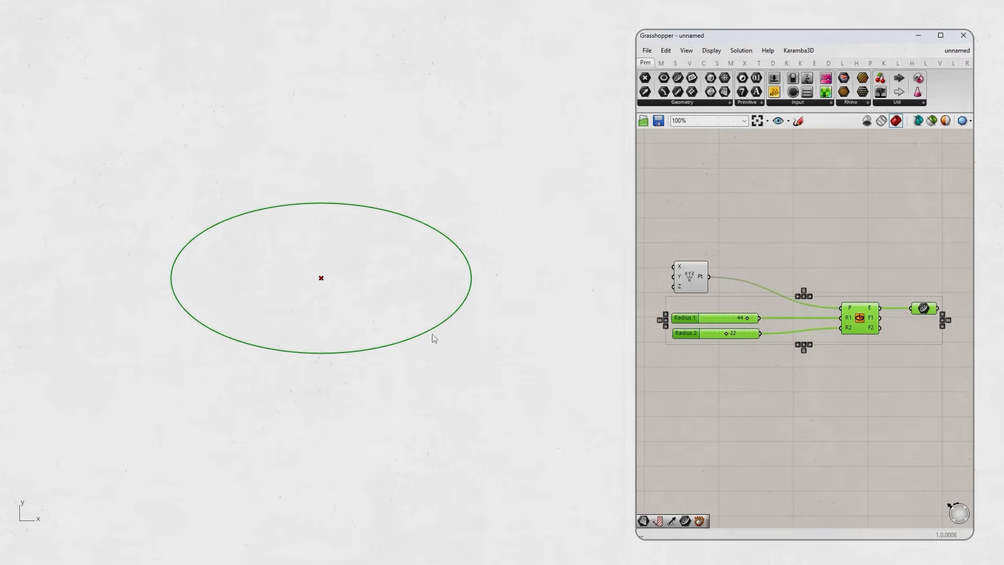
pyautogui.click(771, 388)
# Set the ellipse's Radius 1 to 50 and Radius 2 to 25.
pyautogui.moveTo(748, 318); pyautogui.dragTo(729, 334)
pyautogui.moveTo(702, 287); pyautogui.dragTo(701, 285)
pyautogui.click(690, 319)
pyautogui.click(691, 333)
pyautogui.click(729, 363)
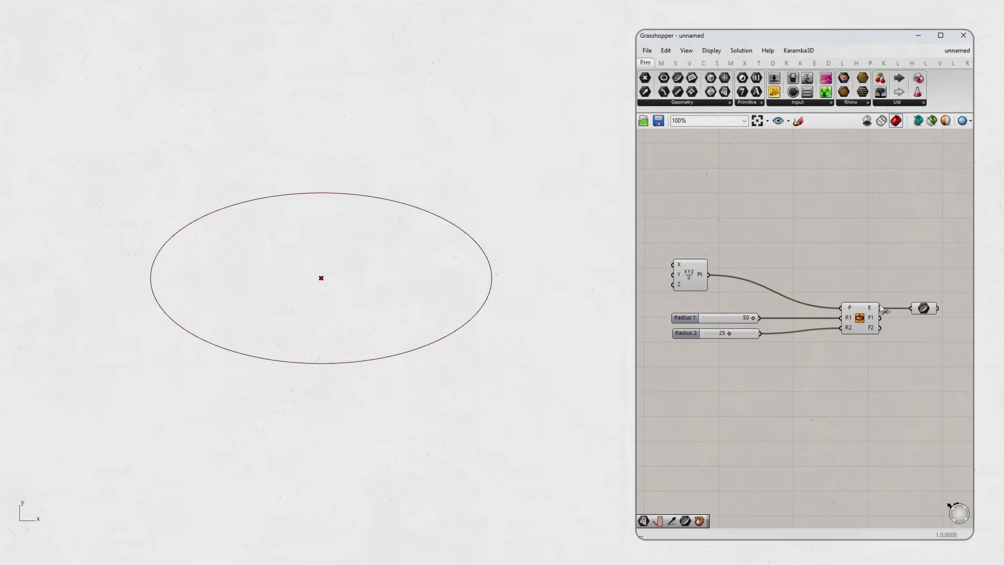
# Replace the ellipse, its radius sliders and Curve parameter with a new Ellipse component fed by the Construct Point.
pyautogui.moveTo(932, 375); pyautogui.dragTo(736, 286)
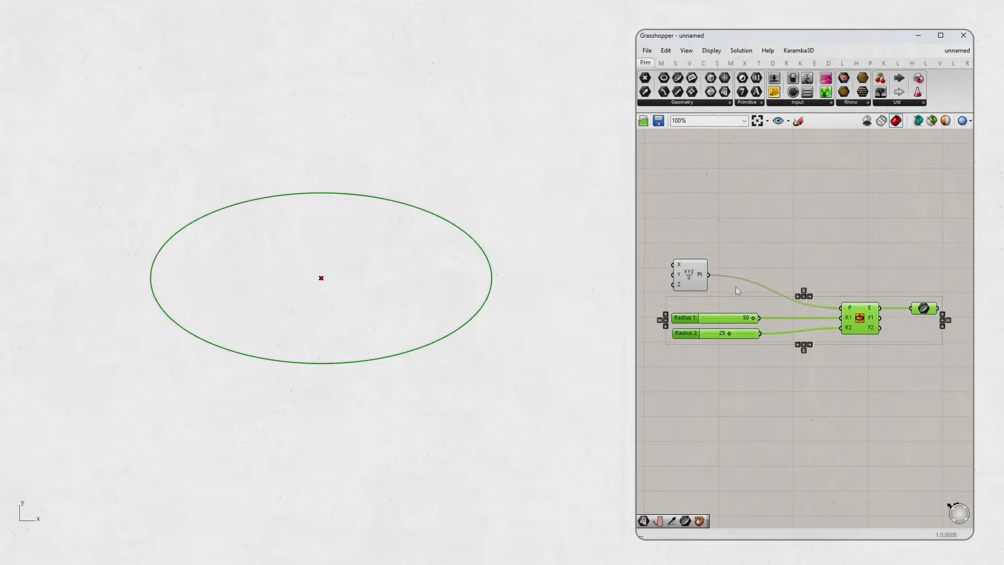
pyautogui.press('Delete')
pyautogui.doubleClick(742, 303)
pyautogui.write('elips')
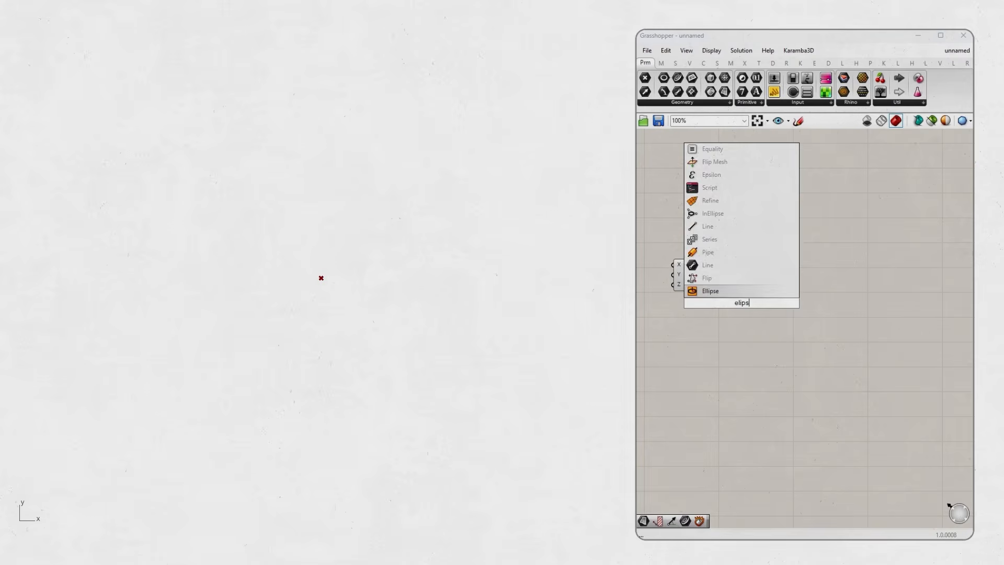
pyautogui.press('Return')
pyautogui.moveTo(709, 275); pyautogui.dragTo(864, 328)
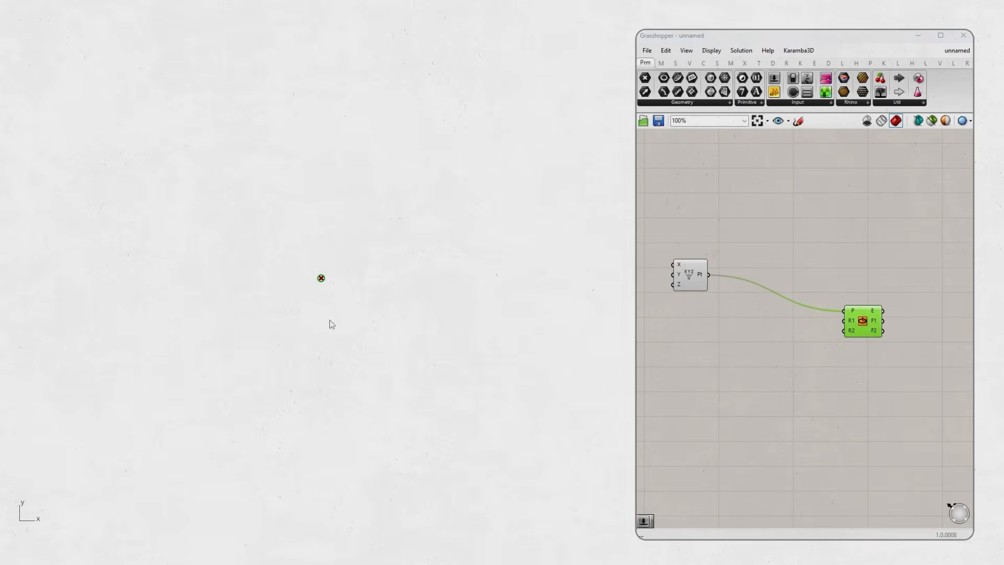
pyautogui.click(848, 380)
# Add a number slider with value 50 and connect it to the ellipse's R1 input.
pyautogui.doubleClick(722, 378)
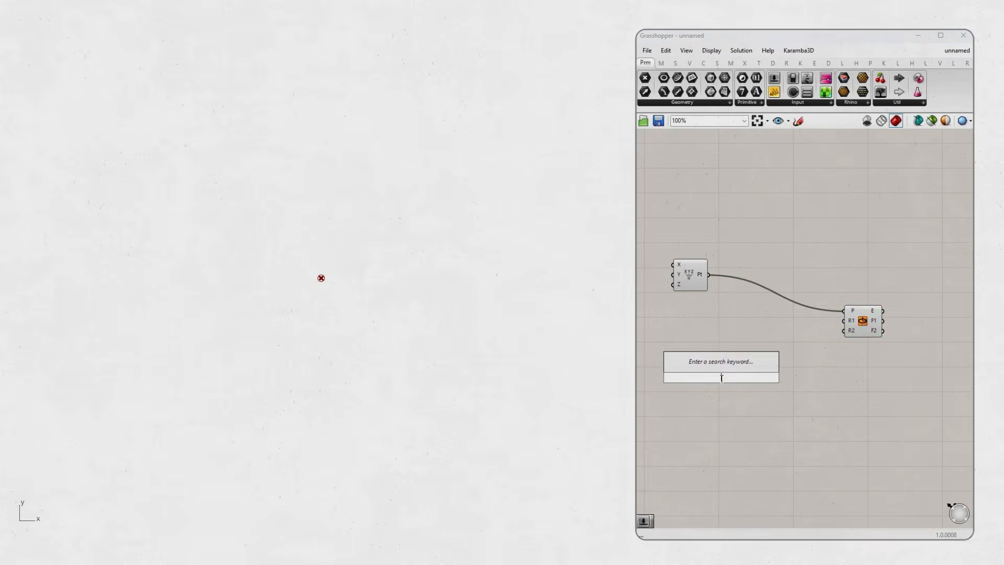
pyautogui.write('50')
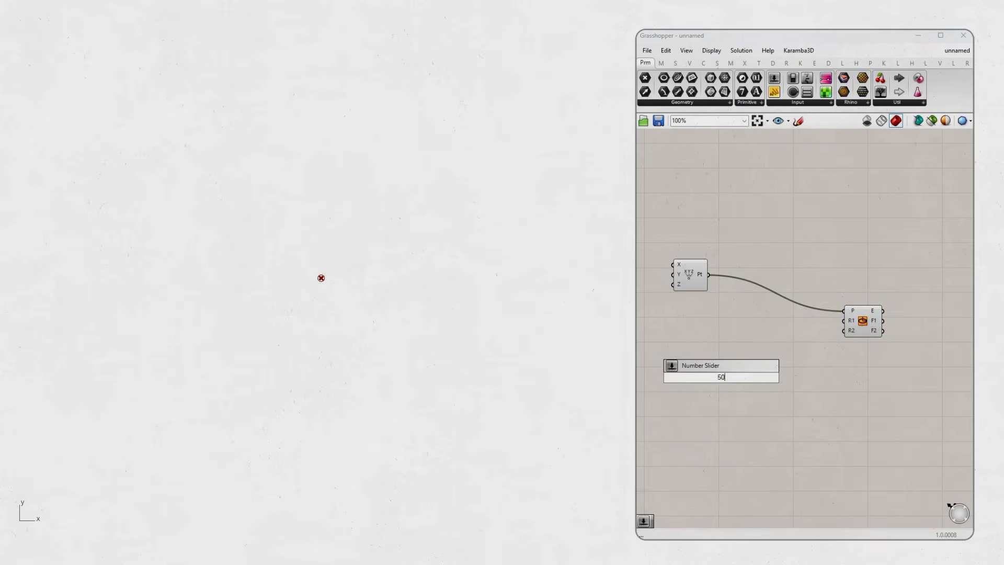
pyautogui.press('Return')
pyautogui.moveTo(762, 377); pyautogui.dragTo(842, 321)
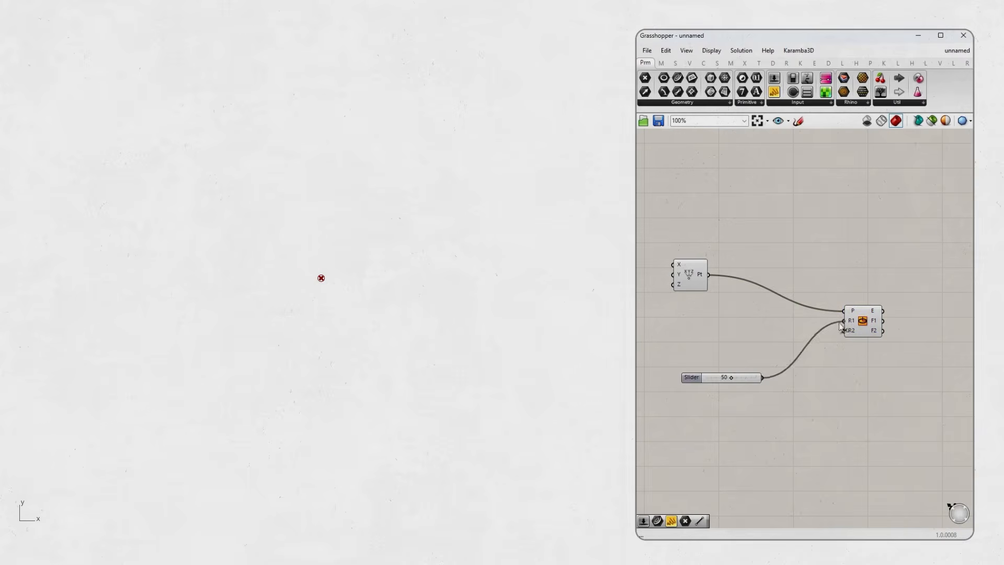
# Duplicate the radius slider, connect the copy to the ellipse's R2 input, and set it to 25.
pyautogui.moveTo(698, 378); pyautogui.dragTo(674, 344)
pyautogui.hotkey('ctrl', 'c')
pyautogui.hotkey('ctrl', 'v')
pyautogui.moveTo(744, 344); pyautogui.dragTo(845, 331)
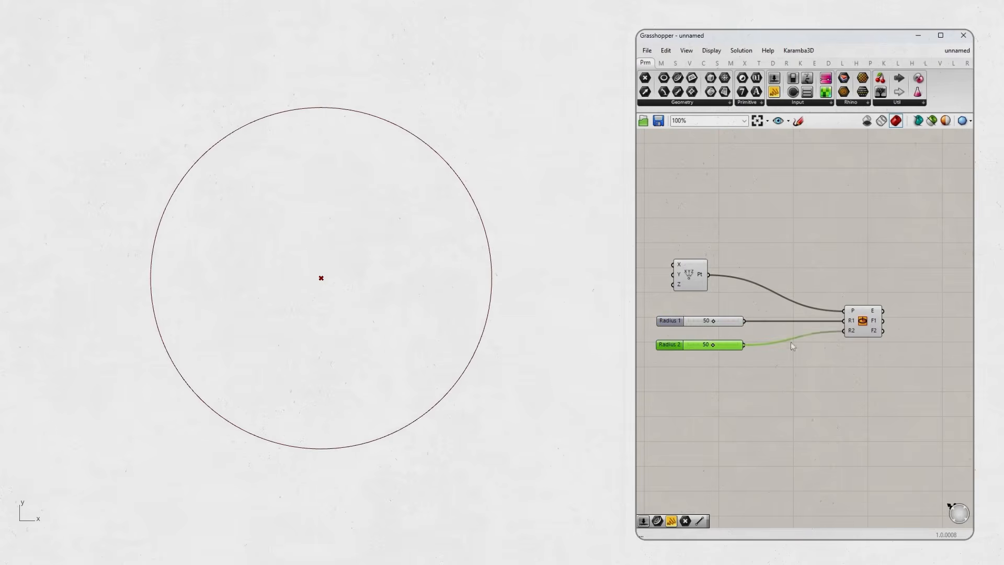
pyautogui.moveTo(709, 344); pyautogui.dragTo(675, 339)
pyautogui.click(732, 383)
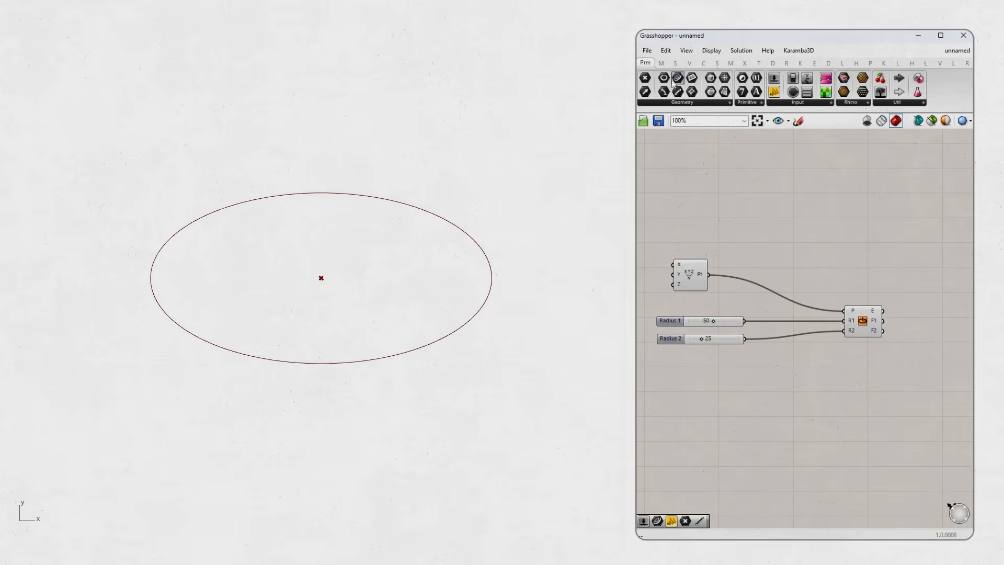
# Place a Curve parameter beside the ellipse, connect it to the E output, and select it to highlight the curve.
pyautogui.moveTo(926, 315)
pyautogui.mouseDown()
pyautogui.moveTo(896, 306)
pyautogui.moveTo(936, 312)
pyautogui.mouseUp()
pyautogui.click(919, 297)
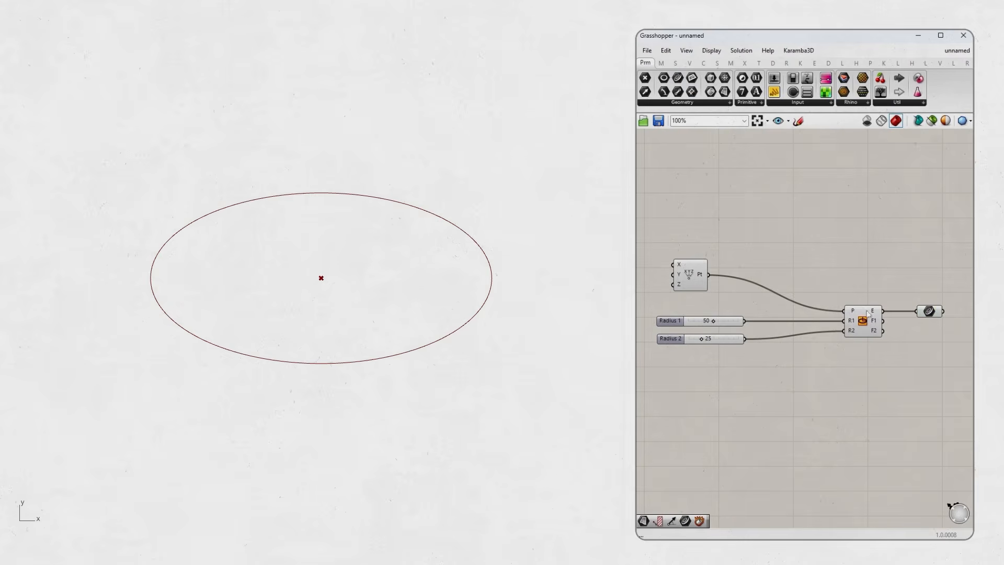
pyautogui.click(925, 312)
pyautogui.click(920, 355)
pyautogui.scroll(-1, 851, 356)
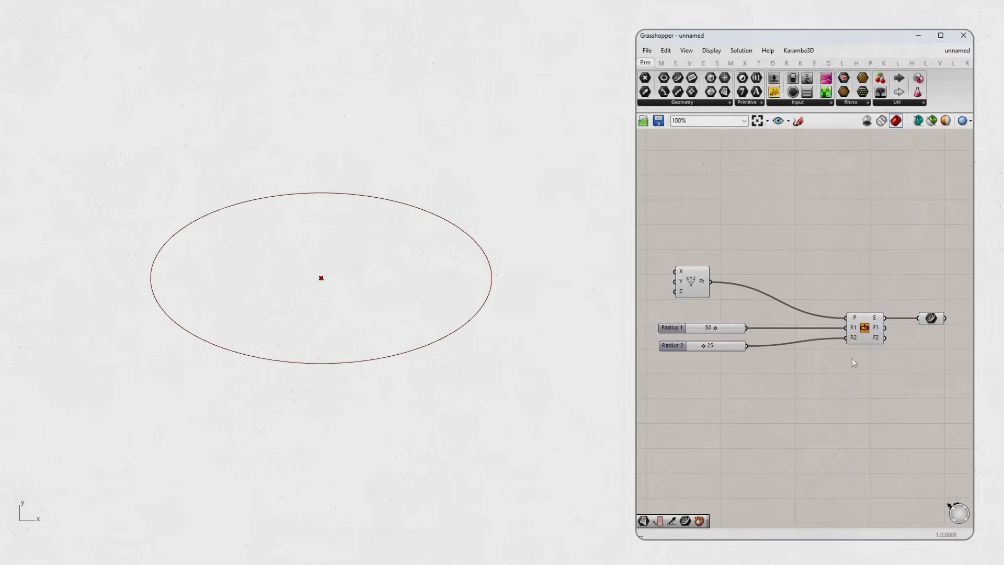
pyautogui.click(926, 321)
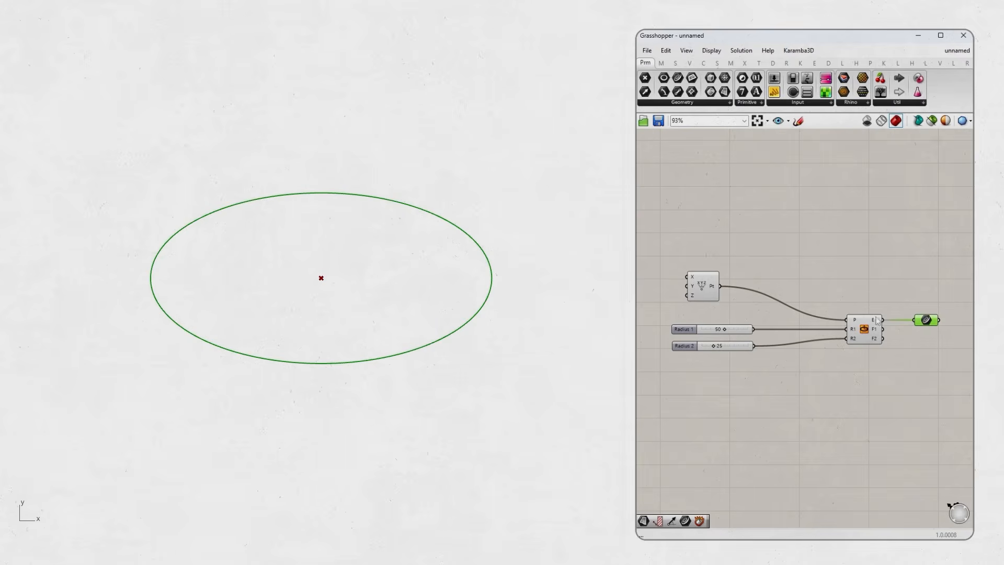
pyautogui.click(916, 355)
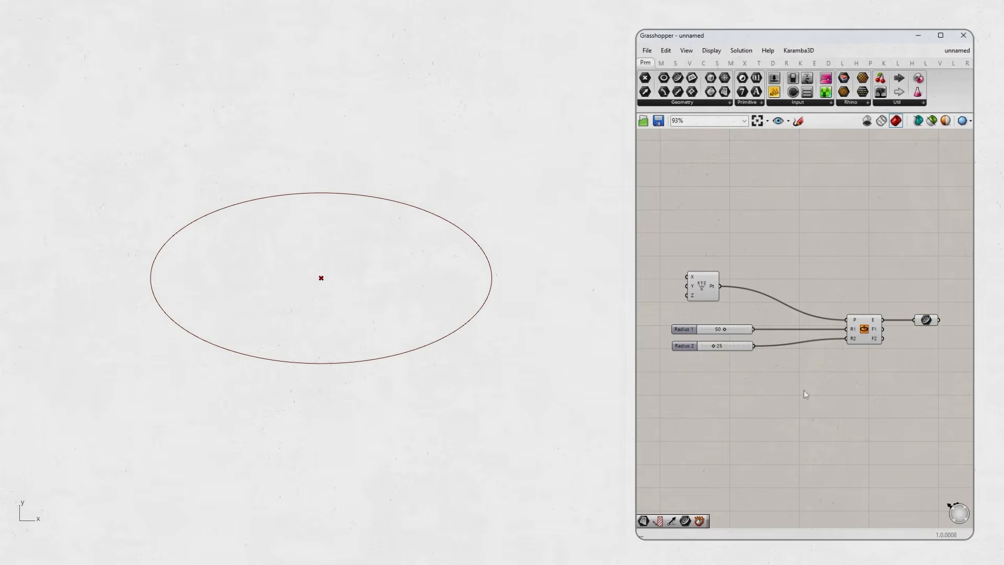
# Set the rectangle's X Size to 51 and Y Size to 33.
pyautogui.click(720, 348)
pyautogui.moveTo(720, 347)
pyautogui.mouseDown()
pyautogui.moveTo(730, 348)
pyautogui.moveTo(719, 351)
pyautogui.mouseUp()
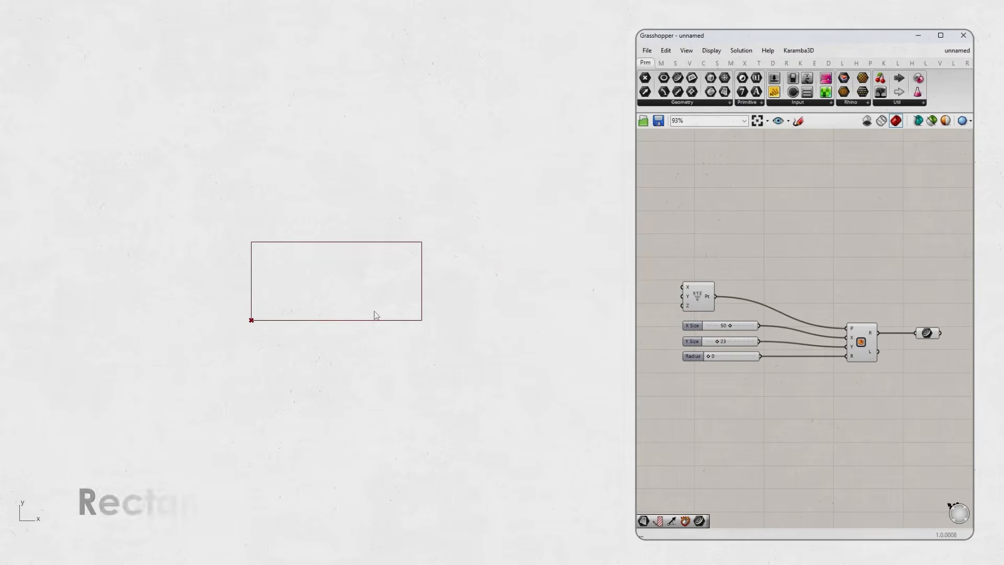
pyautogui.scroll(2, 376, 316)
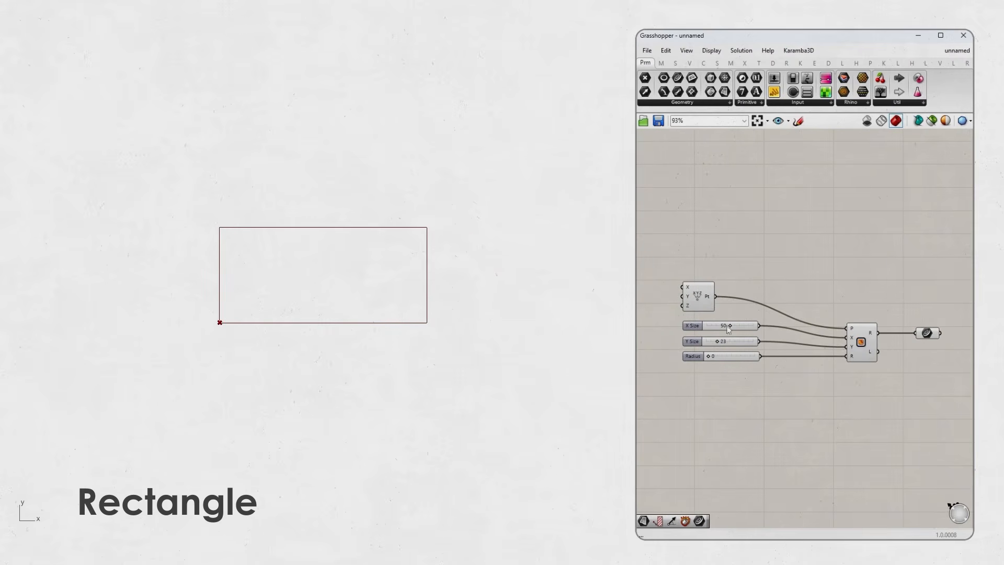
pyautogui.click(869, 352)
pyautogui.click(856, 376)
pyautogui.moveTo(730, 325)
pyautogui.mouseDown()
pyautogui.moveTo(738, 328)
pyautogui.moveTo(730, 338)
pyautogui.mouseUp()
pyautogui.click(722, 343)
pyautogui.moveTo(720, 343); pyautogui.dragTo(724, 348)
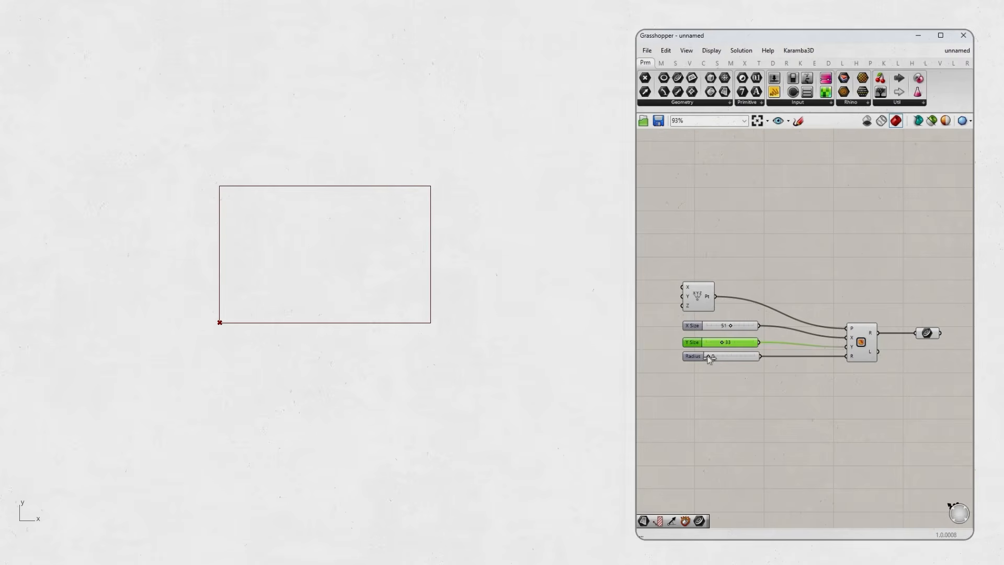
pyautogui.click(726, 381)
# Vary the rectangle's corner Radius and return it to 0, then set X Size to 47 and Y Size to 29.
pyautogui.moveTo(710, 359)
pyautogui.mouseDown()
pyautogui.moveTo(758, 366)
pyautogui.moveTo(710, 369)
pyautogui.mouseUp()
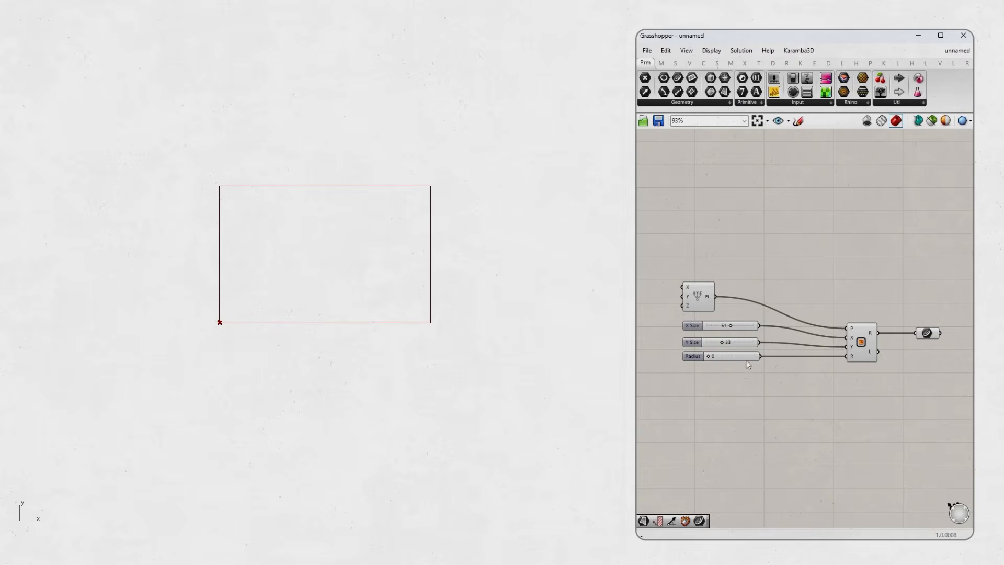
pyautogui.moveTo(731, 328); pyautogui.dragTo(721, 350)
pyautogui.click(868, 343)
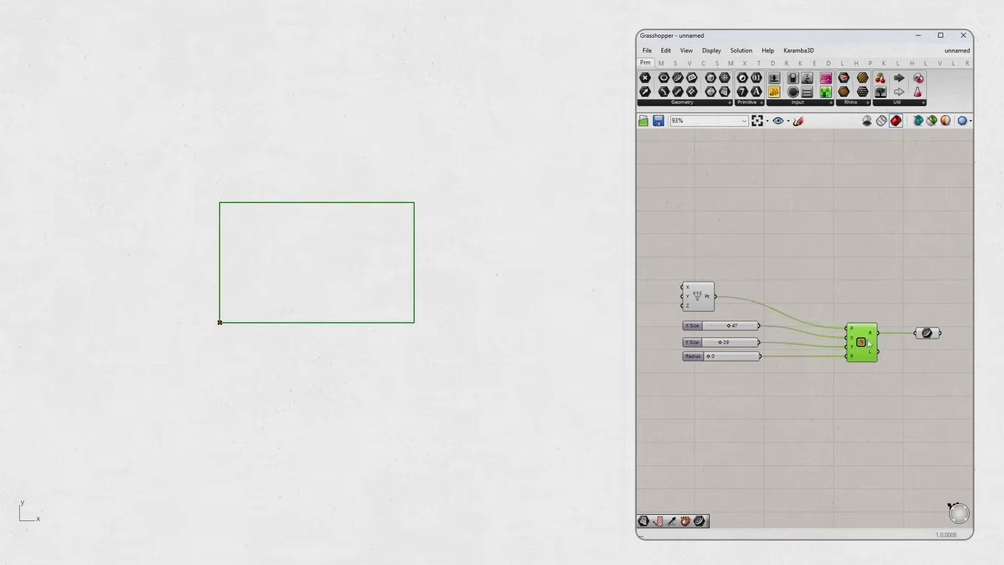
pyautogui.click(922, 309)
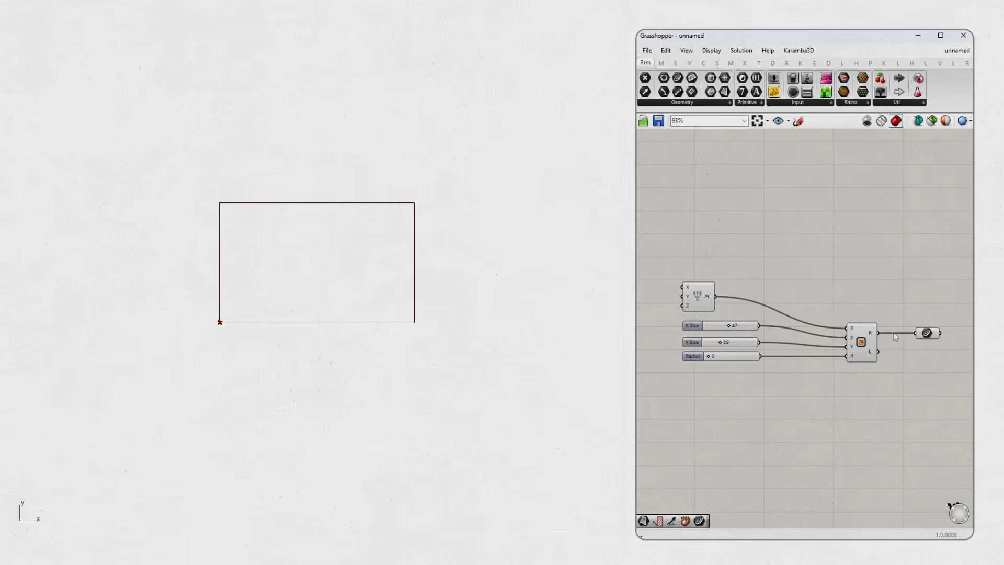
# Delete the Rectangle component, its three sliders and the Curve parameter, keeping the Construct Point.
pyautogui.moveTo(942, 430); pyautogui.dragTo(745, 316)
pyautogui.click(875, 415)
pyautogui.moveTo(951, 320); pyautogui.dragTo(735, 405)
pyautogui.press('Delete')
# Add a new Rectangle component and connect the Construct Point to its plane input.
pyautogui.doubleClick(828, 353)
pyautogui.write('rectan')
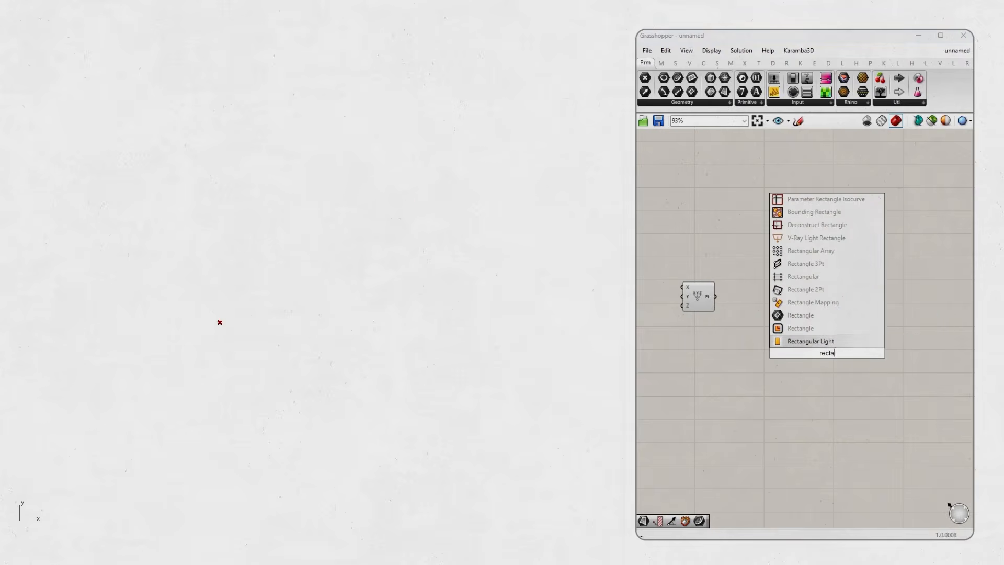
pyautogui.click(822, 331)
pyautogui.moveTo(716, 296); pyautogui.dragTo(849, 341)
pyautogui.moveTo(342, 385); pyautogui.dragTo(430, 349, button='right')
pyautogui.keyDown('ctrl'); pyautogui.moveTo(347, 298); pyautogui.dragTo(351, 283, button='right'); pyautogui.keyUp('ctrl')
pyautogui.click(712, 376)
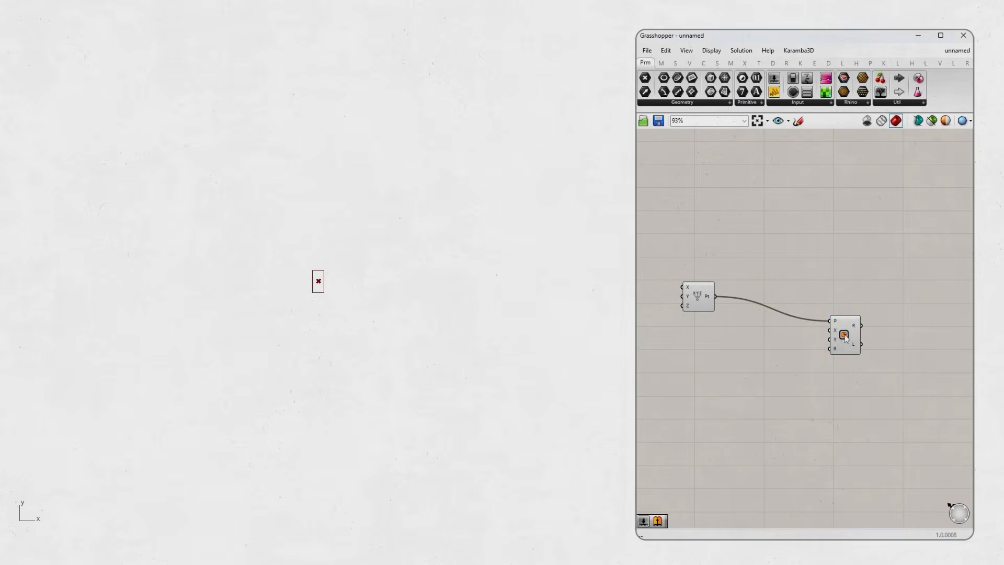
# Add a number slider of 50, connect it to the Rectangle's X input, and arrange both components beside the Construct Point.
pyautogui.doubleClick(750, 369)
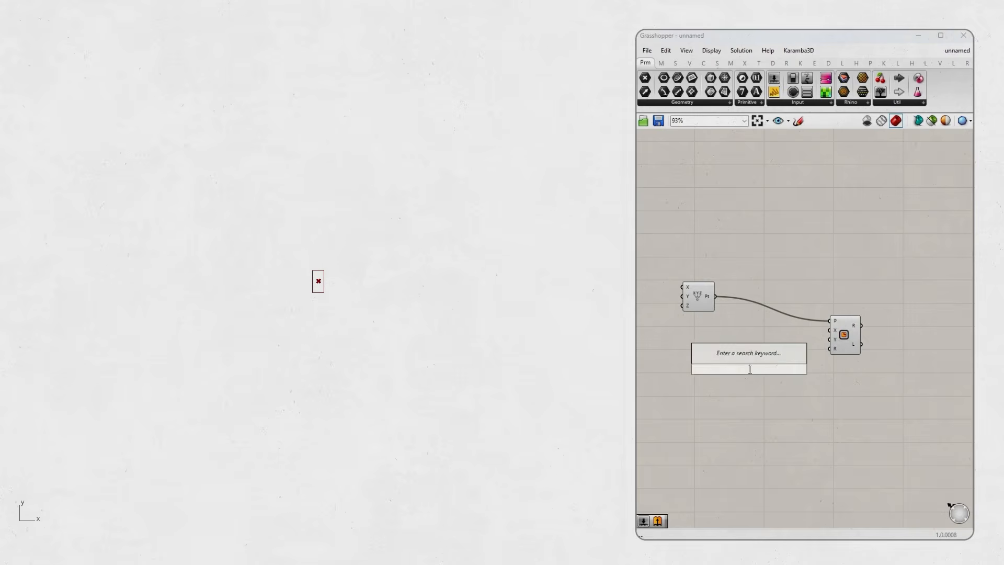
pyautogui.write('slider')
pyautogui.press('Return')
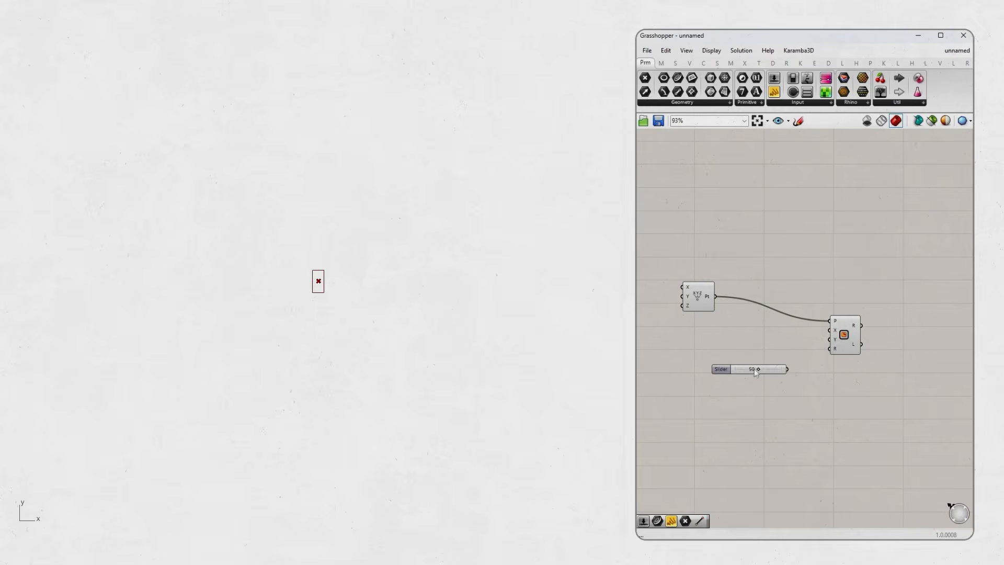
pyautogui.moveTo(788, 369); pyautogui.dragTo(831, 330)
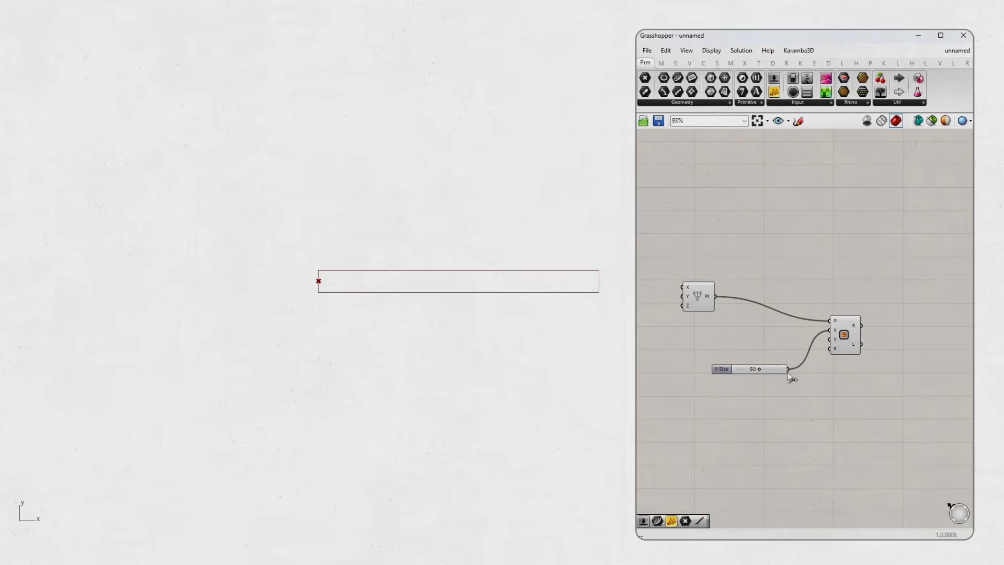
pyautogui.moveTo(748, 373); pyautogui.dragTo(684, 346)
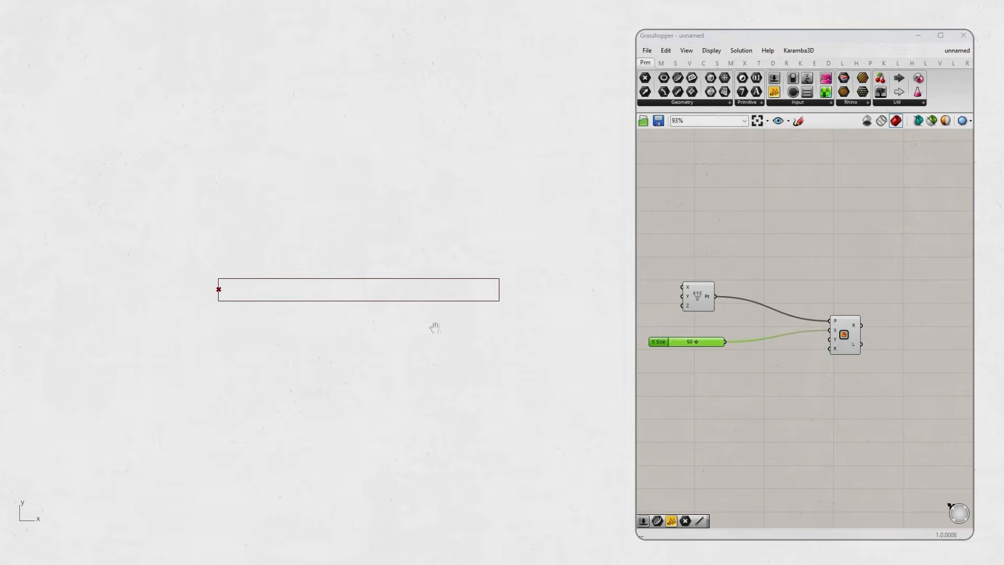
pyautogui.moveTo(842, 355); pyautogui.dragTo(858, 366)
pyautogui.click(778, 377)
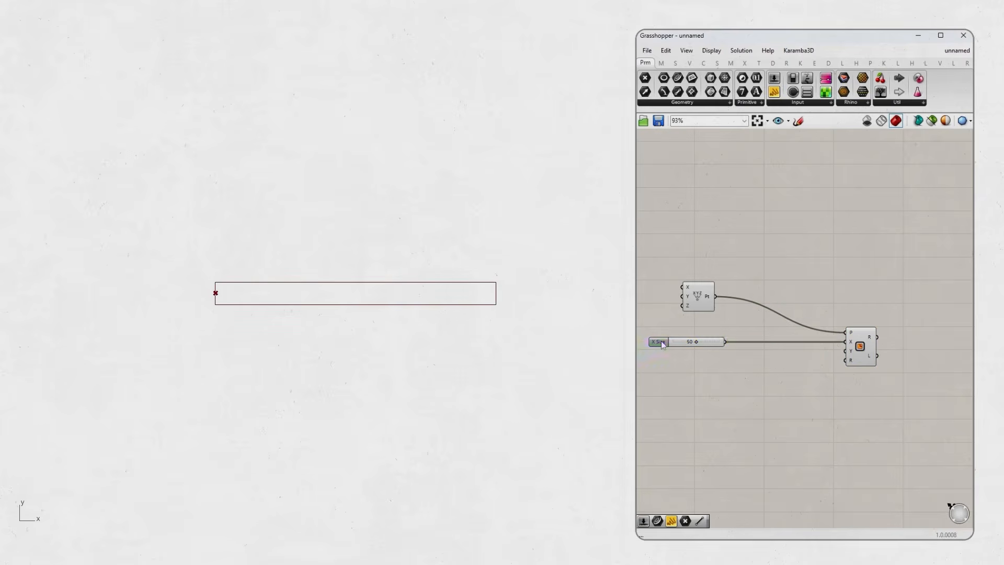
# Duplicate the X Size slider, connect the copy to the Rectangle's Y input and place it below the original.
pyautogui.hotkey('ctrl', 'c')
pyautogui.hotkey('ctrl', 'v')
pyautogui.moveTo(731, 346); pyautogui.dragTo(845, 351)
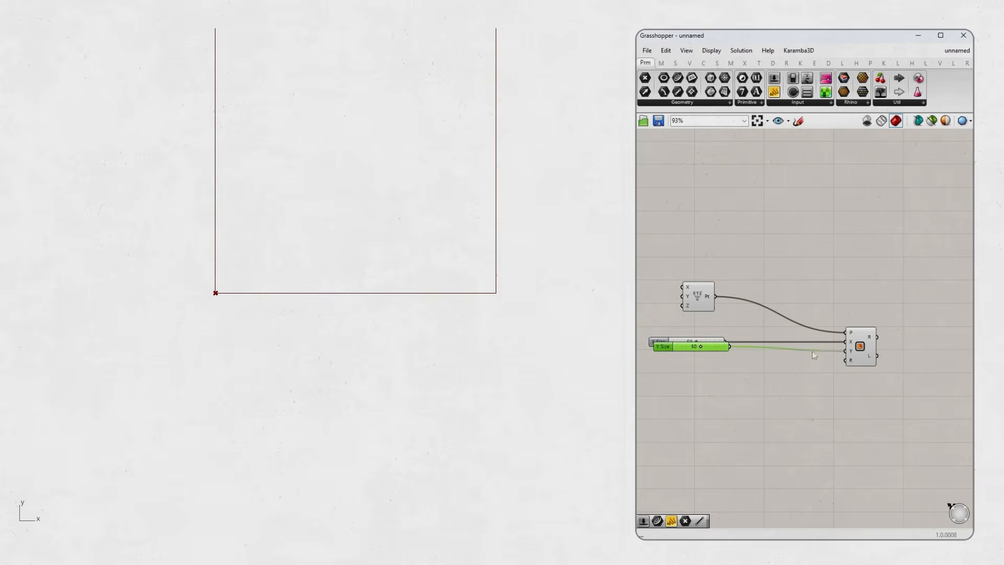
pyautogui.moveTo(667, 352); pyautogui.dragTo(658, 362)
pyautogui.moveTo(471, 293); pyautogui.dragTo(437, 413, button='right')
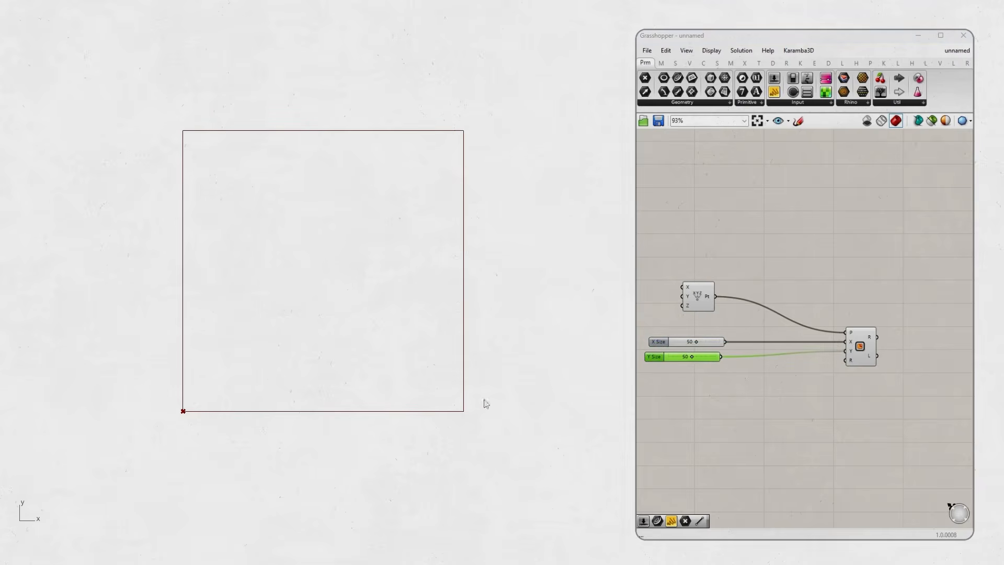
# Set the rectangle's Y Size to 23 and stack the X Size and Y Size sliders neatly.
pyautogui.moveTo(694, 359); pyautogui.dragTo(679, 362)
pyautogui.moveTo(392, 382); pyautogui.dragTo(393, 309, button='right')
pyautogui.click(677, 363)
pyautogui.moveTo(656, 346); pyautogui.dragTo(655, 351)
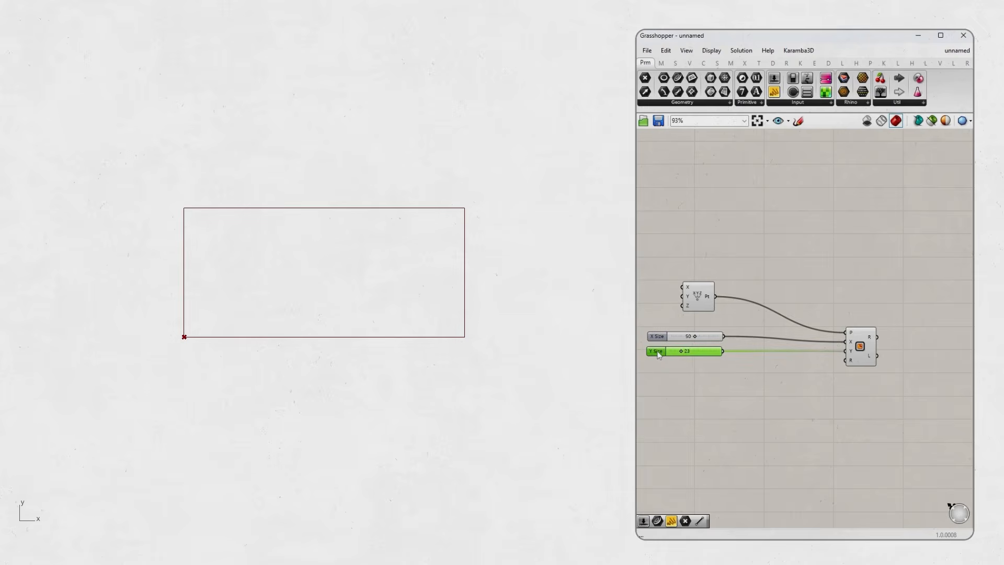
# Add a number slider of 10, connect it to the Rectangle's Radius input and set the radius to 3.
pyautogui.doubleClick(683, 376)
pyautogui.write('10')
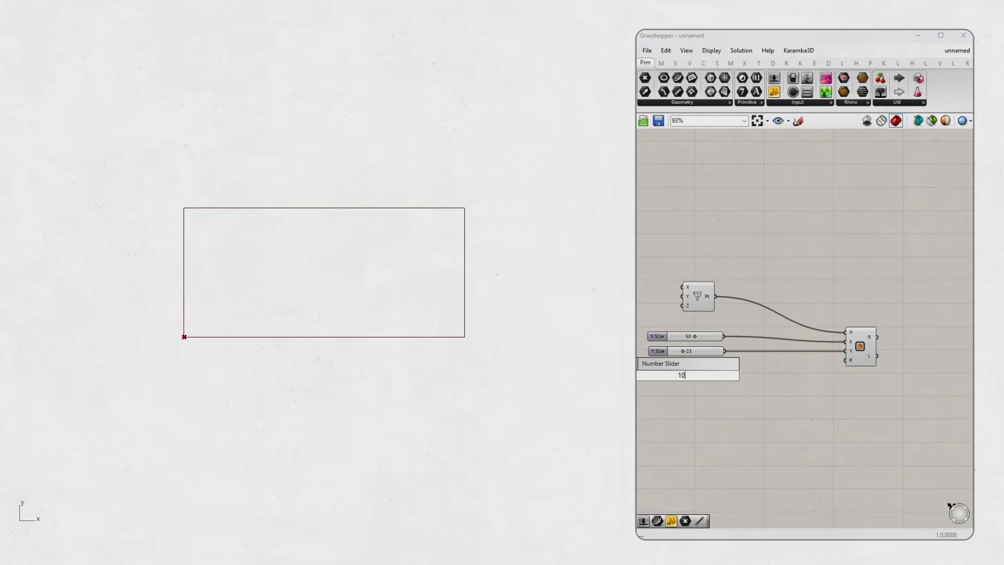
pyautogui.press('Return')
pyautogui.moveTo(655, 378); pyautogui.dragTo(659, 374)
pyautogui.click(860, 380)
pyautogui.click(861, 338)
pyautogui.click(844, 284)
pyautogui.moveTo(847, 361); pyautogui.dragTo(691, 378)
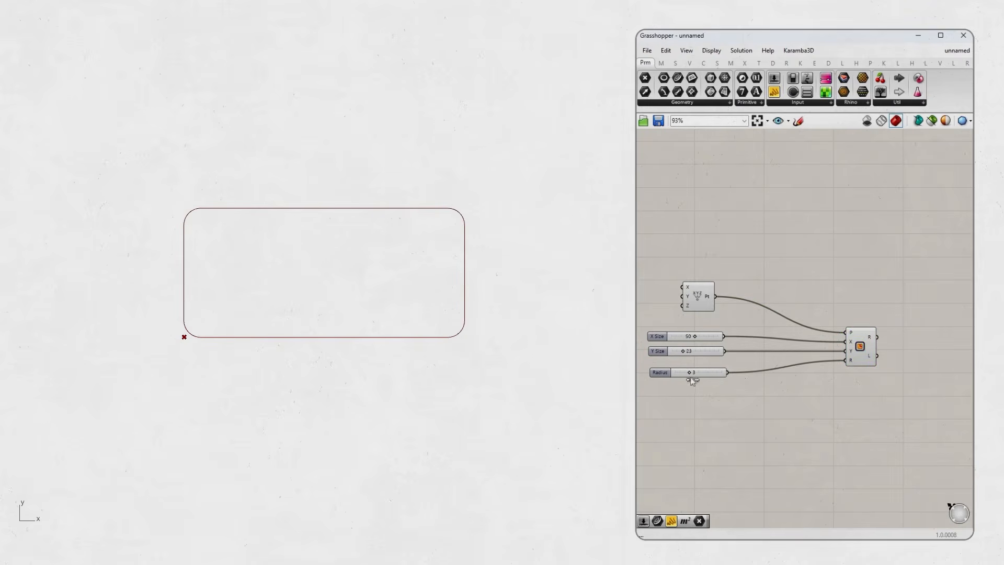
# Add a Curve parameter and connect the Rectangle's output to it.
pyautogui.moveTo(678, 77); pyautogui.dragTo(927, 341)
pyautogui.click(866, 396)
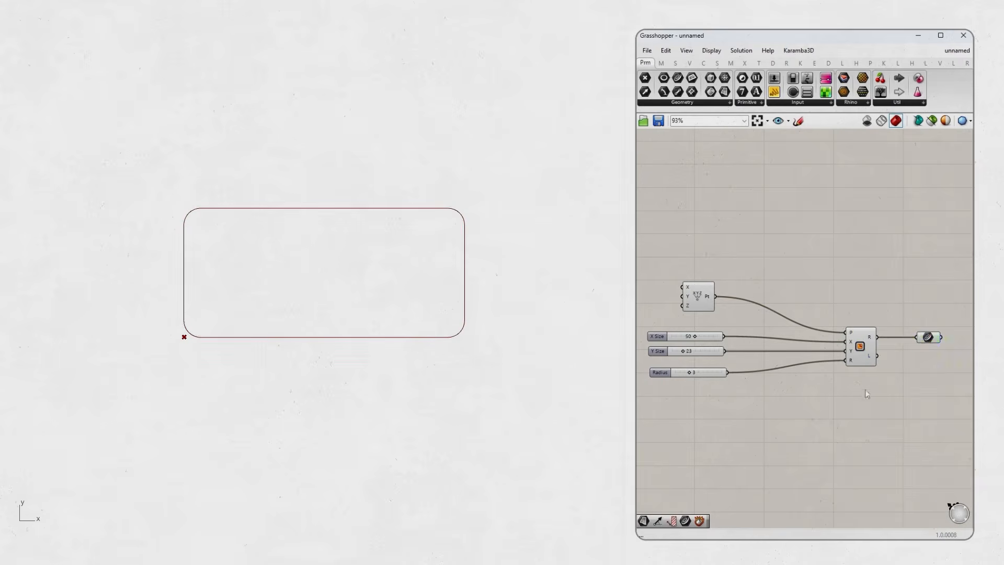
pyautogui.moveTo(844, 392); pyautogui.dragTo(851, 381, button='right')
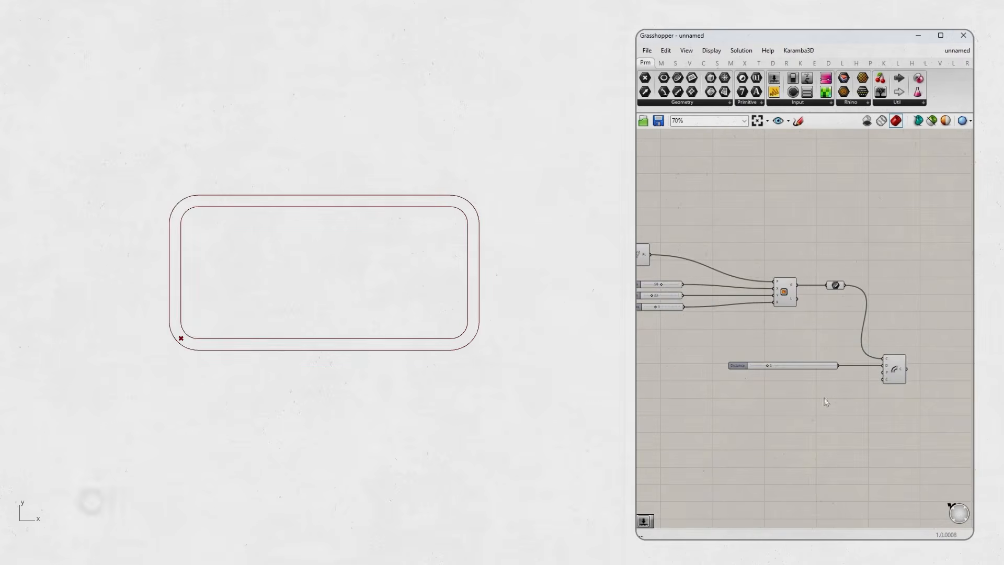
# Vary the Offset Curve's Distance to 1 and return it to 2.
pyautogui.click(894, 361)
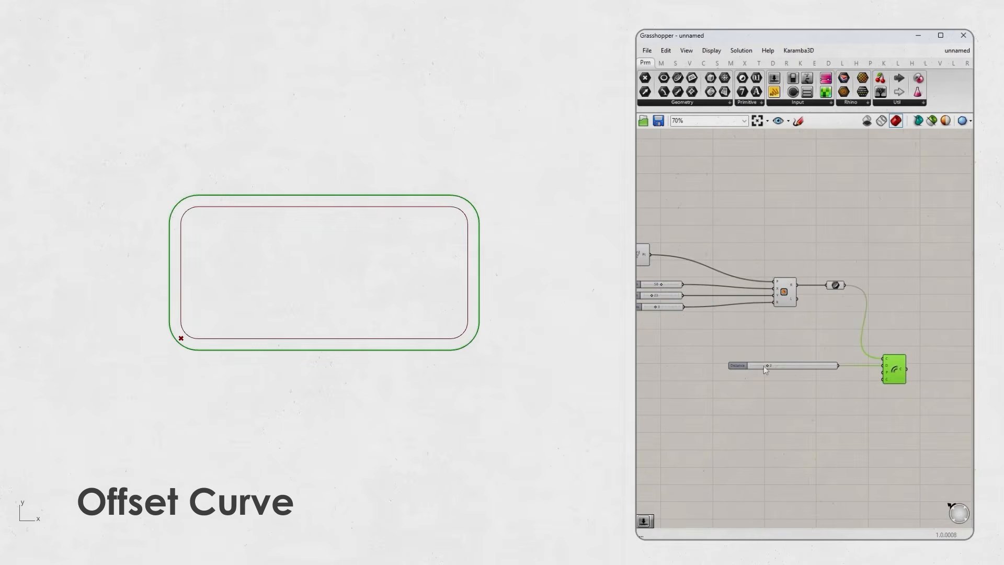
pyautogui.moveTo(764, 366)
pyautogui.mouseDown()
pyautogui.moveTo(792, 366)
pyautogui.moveTo(759, 366)
pyautogui.mouseUp()
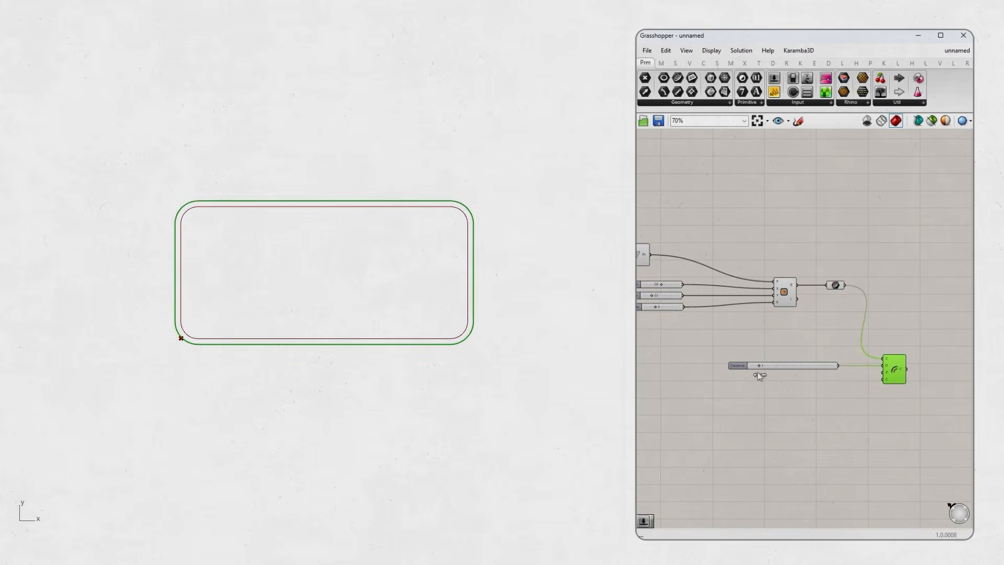
pyautogui.click(759, 384)
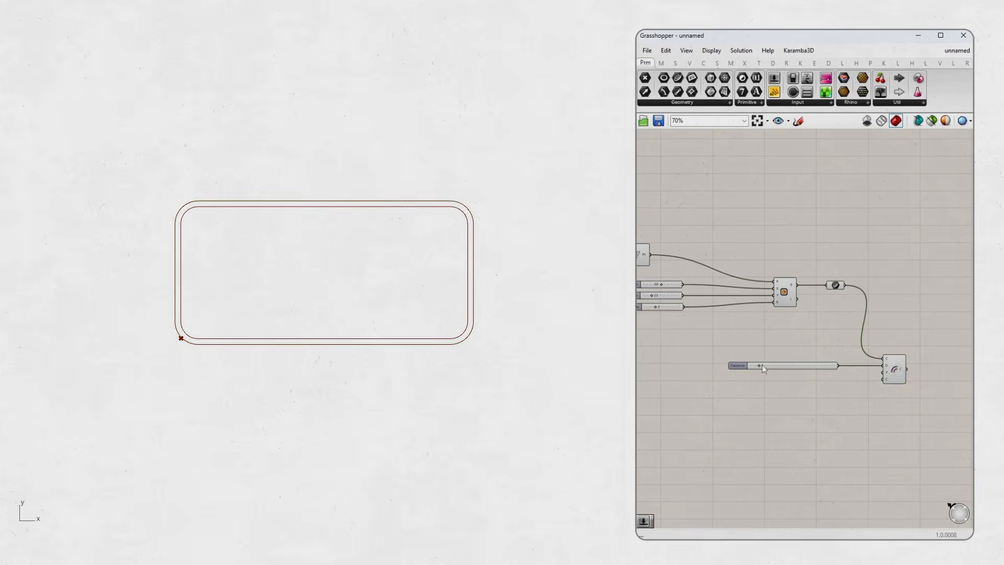
pyautogui.moveTo(760, 365); pyautogui.dragTo(767, 366)
pyautogui.moveTo(783, 331); pyautogui.dragTo(826, 338, button='right')
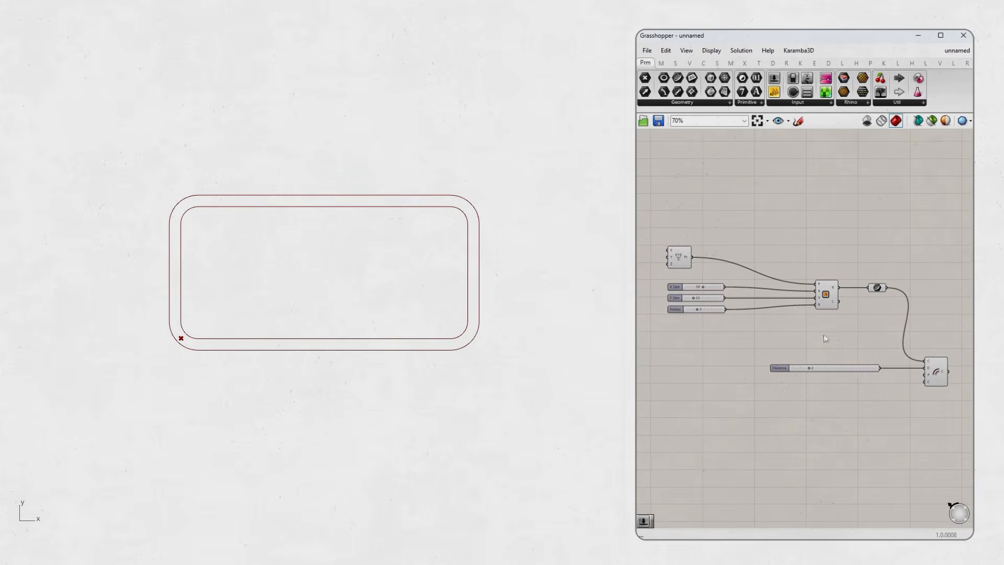
# Set the rectangle's X Size to 41 and Y Size to 27, and try the offset Distance slider on it.
pyautogui.moveTo(703, 286); pyautogui.dragTo(695, 309)
pyautogui.moveTo(865, 375); pyautogui.dragTo(851, 377, button='right')
pyautogui.click(926, 381)
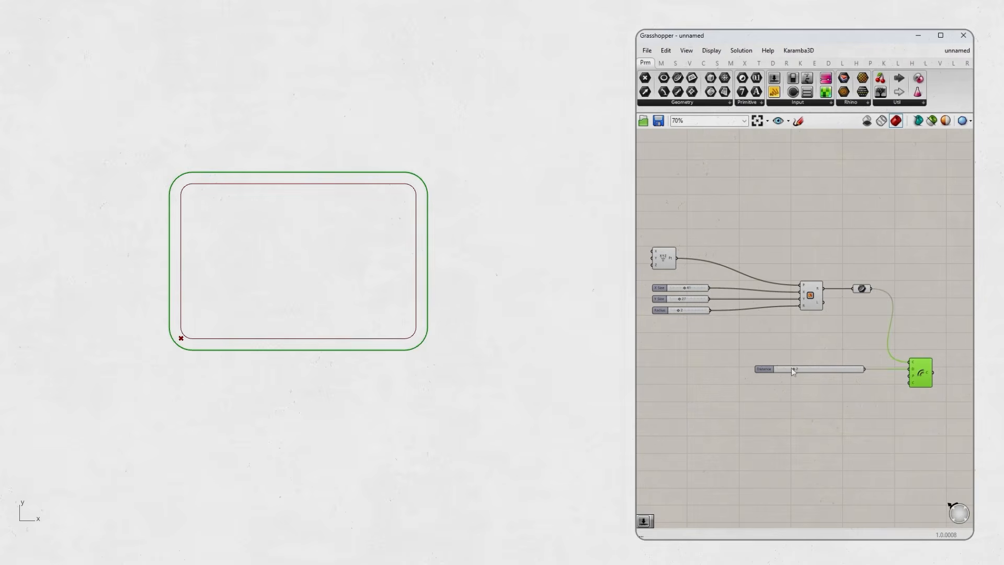
pyautogui.moveTo(793, 370)
pyautogui.mouseDown()
pyautogui.moveTo(819, 371)
pyautogui.moveTo(794, 370)
pyautogui.mouseUp()
pyautogui.click(837, 391)
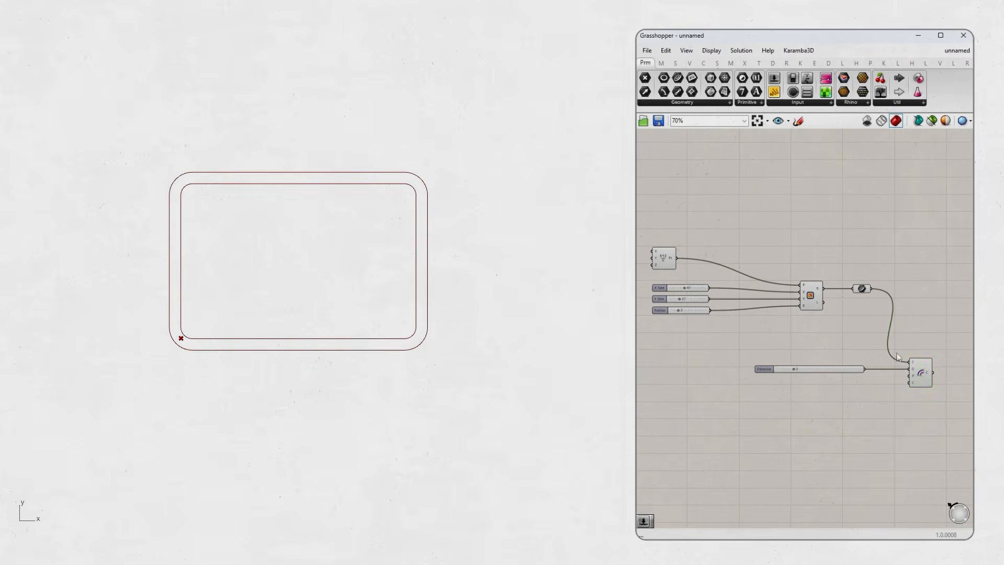
# Highlight the Offset Curve component to examine its resulting curve around the rectangle.
pyautogui.click(921, 374)
pyautogui.moveTo(532, 308); pyautogui.dragTo(545, 316, button='right')
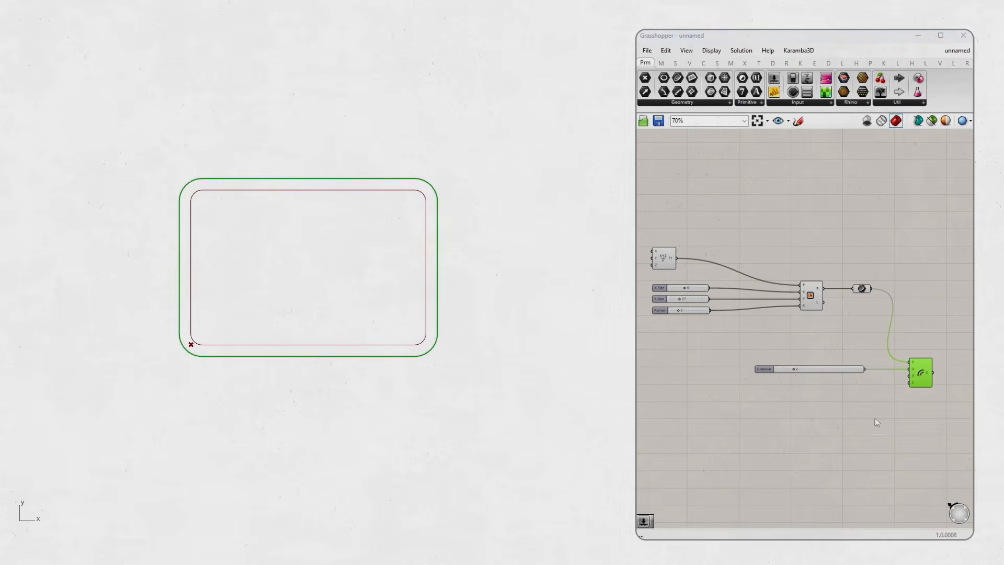
pyautogui.click(791, 232)
pyautogui.click(923, 375)
pyautogui.click(937, 350)
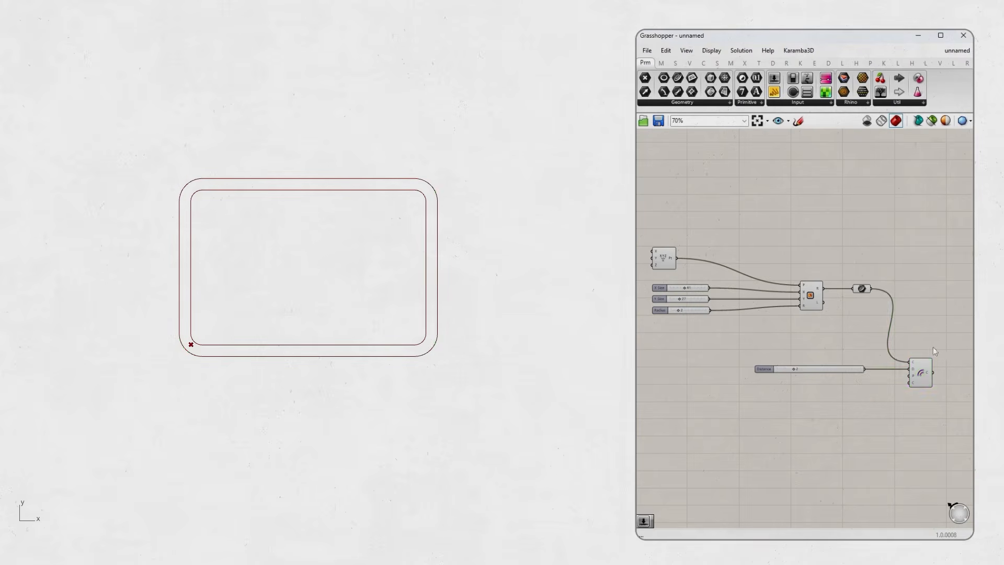
# Replace the Offset Curve component with a new one, fed by the Curve parameter and the Distance slider.
pyautogui.click(925, 371)
pyautogui.press('Delete')
pyautogui.doubleClick(919, 357)
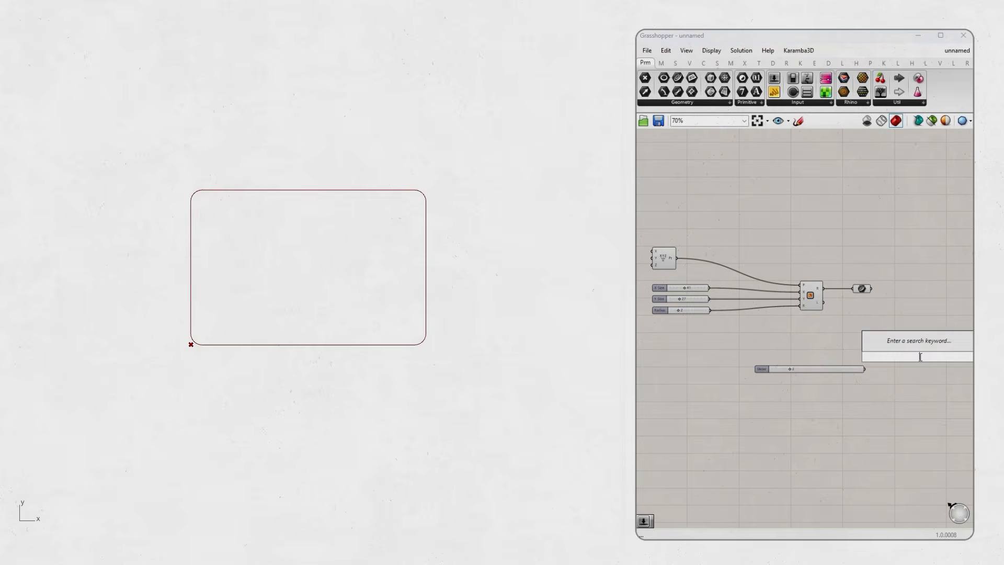
pyautogui.write('of')
pyautogui.press('Up')
pyautogui.press('Up')
pyautogui.press('Up')
pyautogui.press('Up')
pyautogui.press('Up')
pyautogui.press('Up')
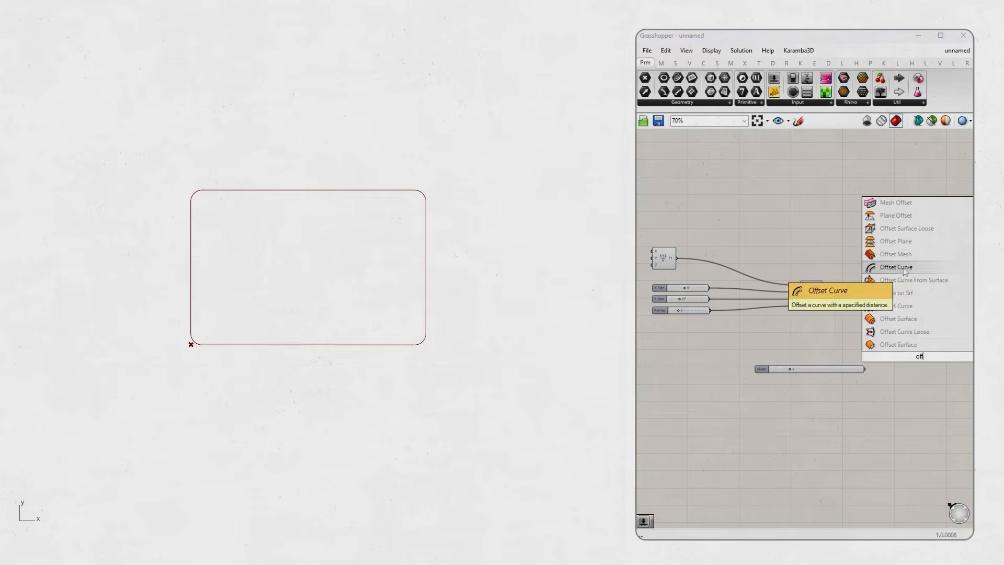
pyautogui.press('Return')
pyautogui.moveTo(922, 353); pyautogui.dragTo(921, 372)
pyautogui.moveTo(872, 288); pyautogui.dragTo(934, 381)
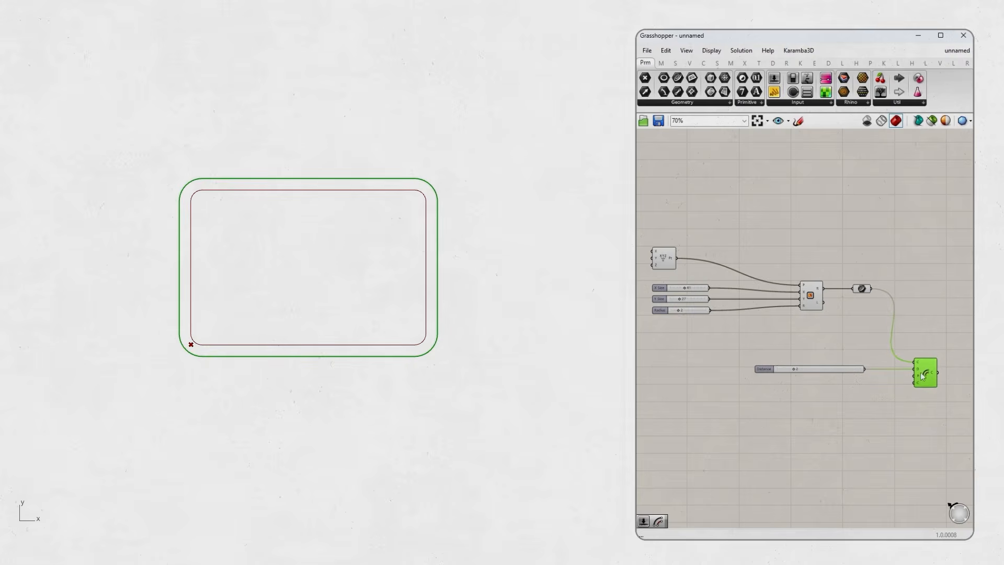
# Add an XY Plane component, connect it to the Offset Curve's plane input and place it under the Distance slider.
pyautogui.doubleClick(829, 408)
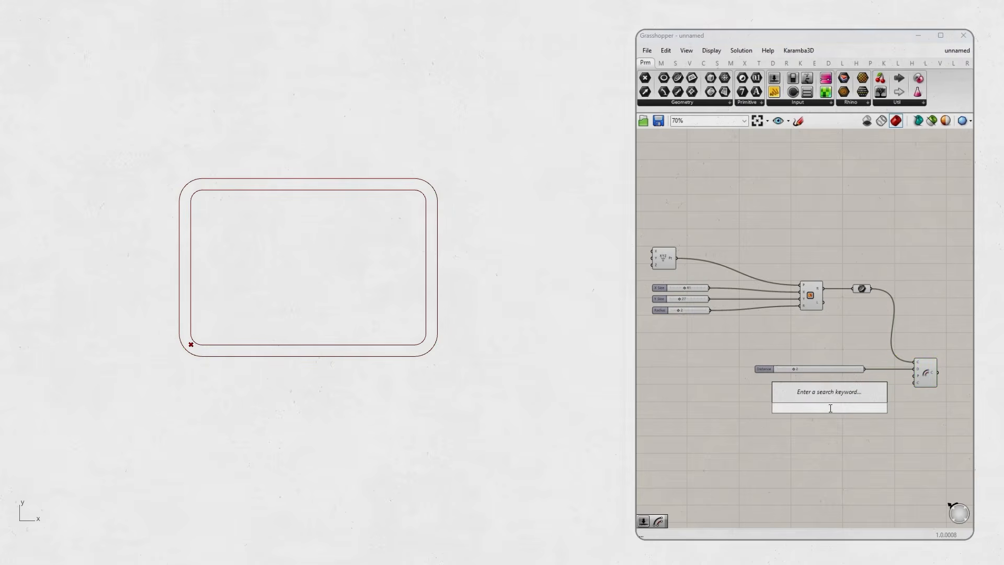
pyautogui.write('x')
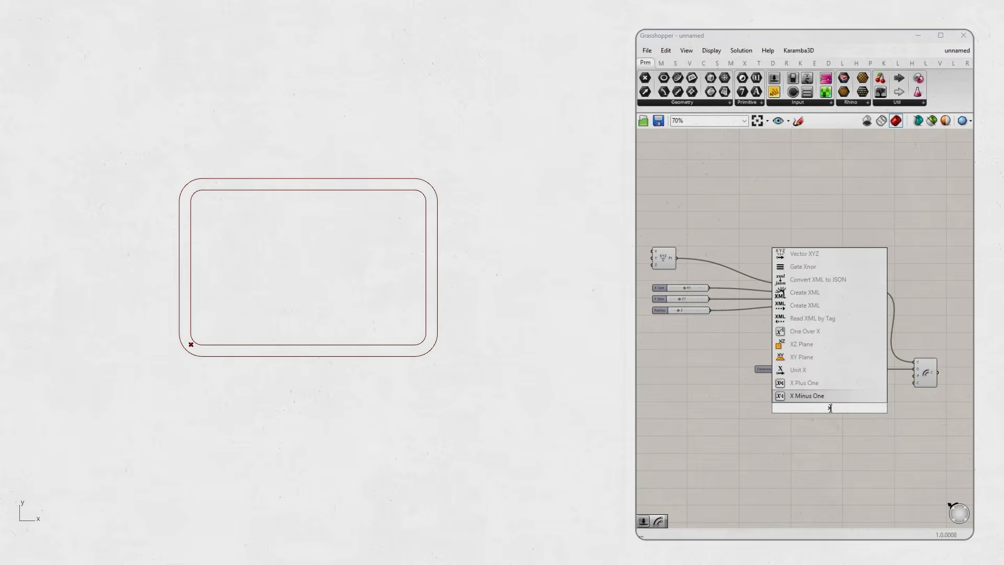
pyautogui.write('y')
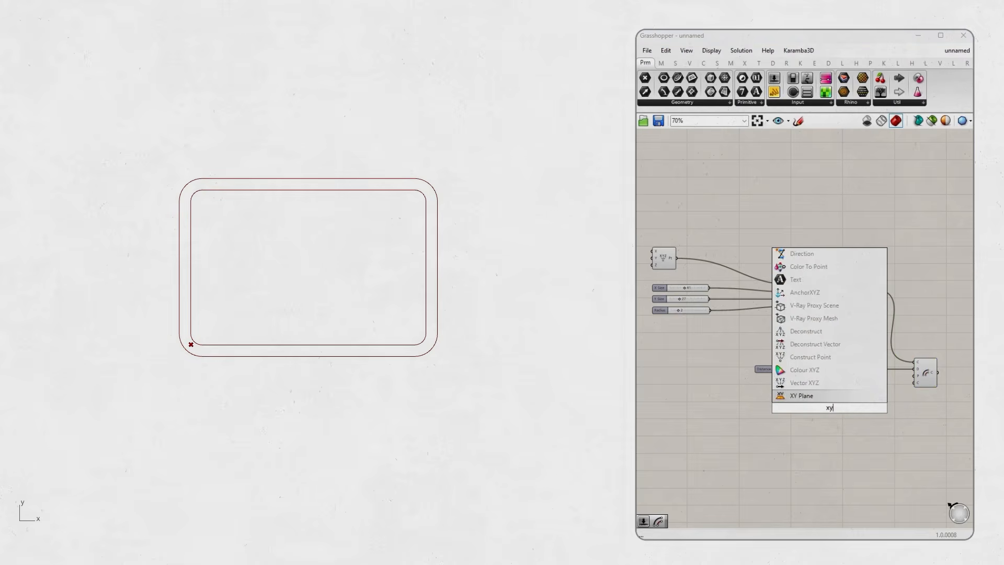
pyautogui.press('Return')
pyautogui.moveTo(841, 408); pyautogui.dragTo(922, 382)
pyautogui.moveTo(831, 409); pyautogui.dragTo(773, 386)
pyautogui.click(791, 405)
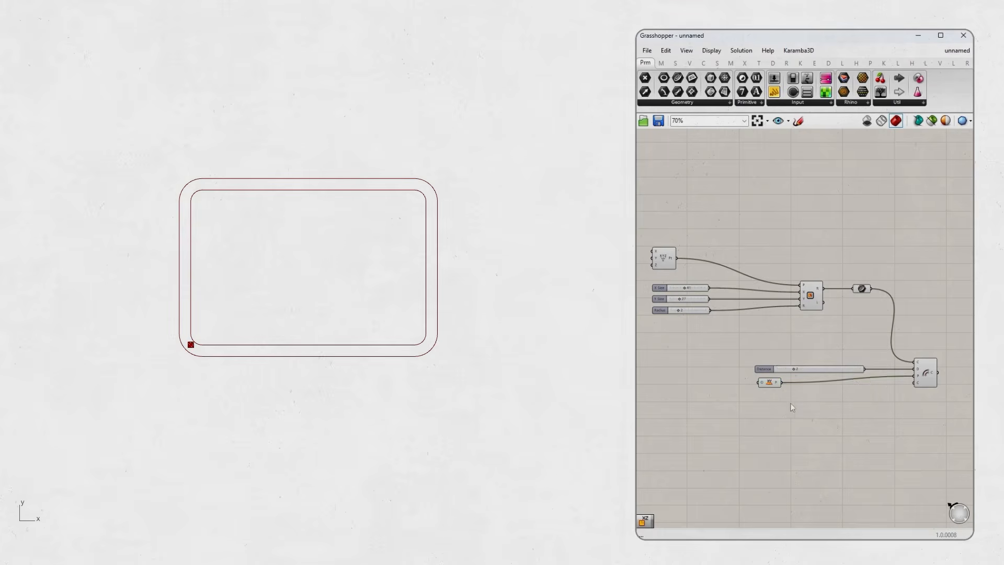
# Delete the XY Plane component from the Offset Curve's plane input.
pyautogui.click(931, 386)
pyautogui.moveTo(769, 388); pyautogui.dragTo(766, 389)
pyautogui.press('Delete')
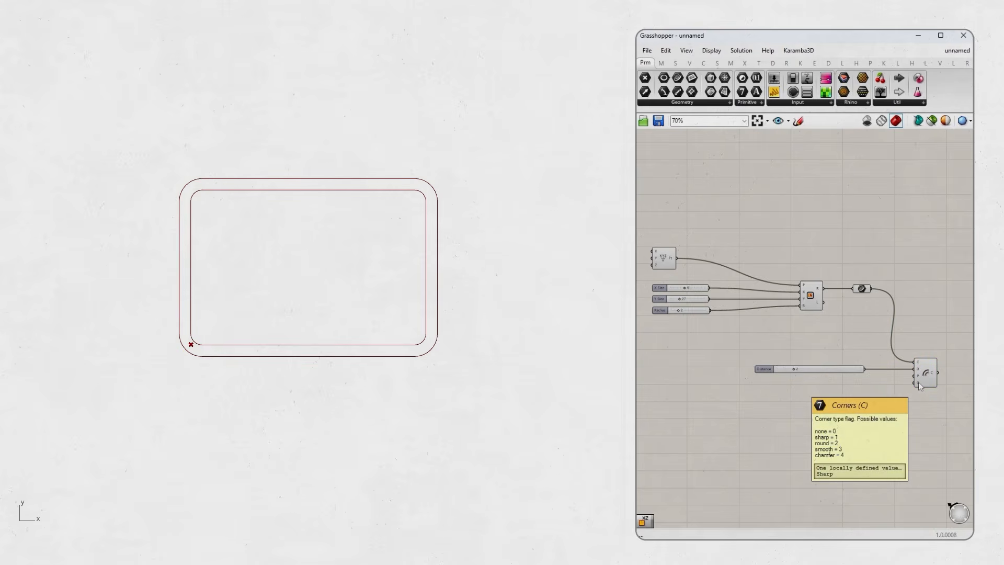
# Add a number slider of 3, connect it to the Offset Curve's Corners input and place it under the Distance slider.
pyautogui.doubleClick(852, 410)
pyautogui.write('3')
pyautogui.press('Return')
pyautogui.moveTo(880, 410); pyautogui.dragTo(916, 385)
pyautogui.moveTo(832, 411); pyautogui.dragTo(763, 387)
pyautogui.click(832, 410)
# Add a second Curve parameter and connect the Offset Curve's output to it.
pyautogui.moveTo(880, 383); pyautogui.dragTo(807, 386, button='right')
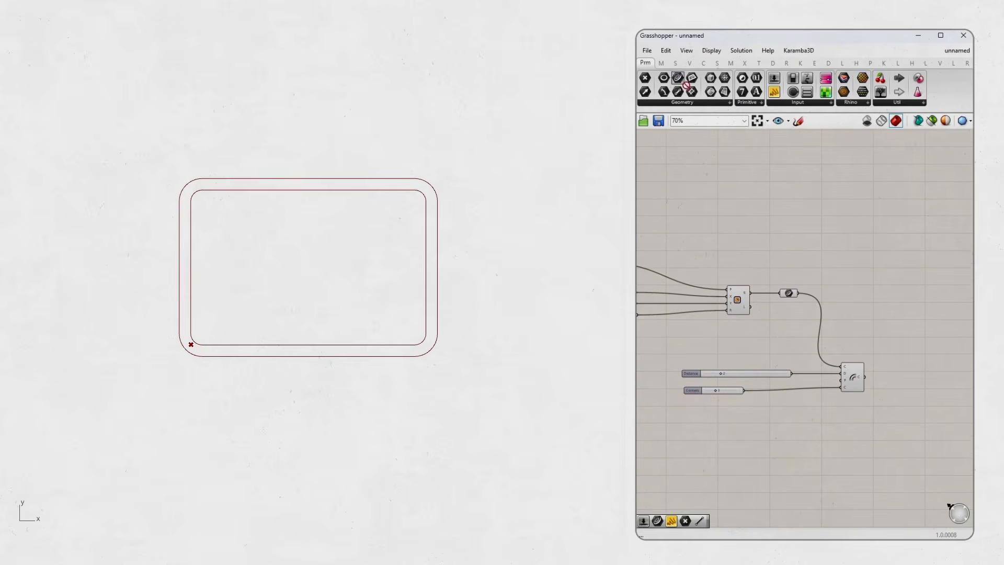
pyautogui.moveTo(675, 92); pyautogui.dragTo(914, 383)
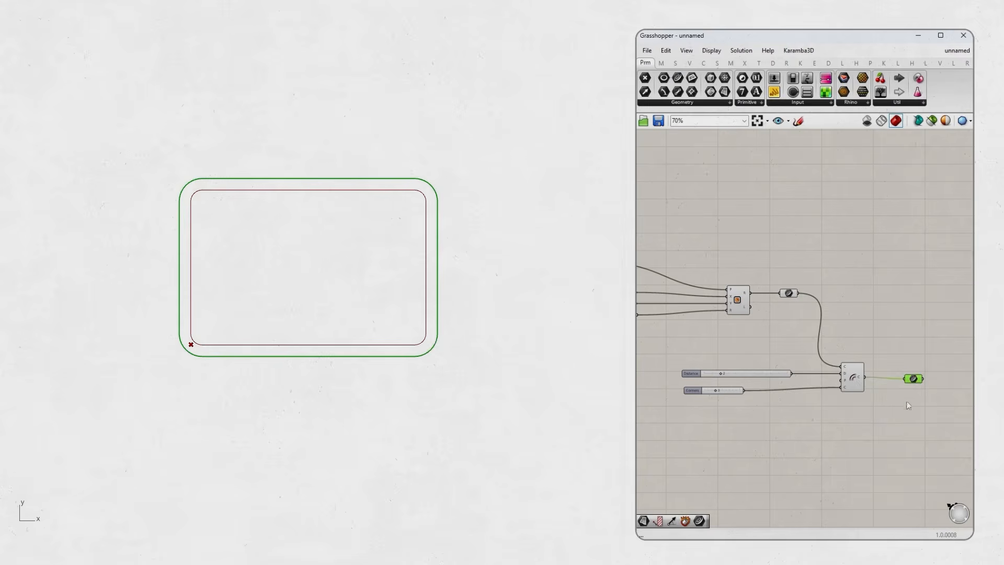
pyautogui.moveTo(844, 378)
pyautogui.mouseDown(button='right')
pyautogui.moveTo(870, 375)
pyautogui.moveTo(853, 364)
pyautogui.mouseUp(button='right')
pyautogui.scroll(1, 903, 370)
pyautogui.scroll(2, 903, 369)
pyautogui.moveTo(926, 356); pyautogui.dragTo(866, 356)
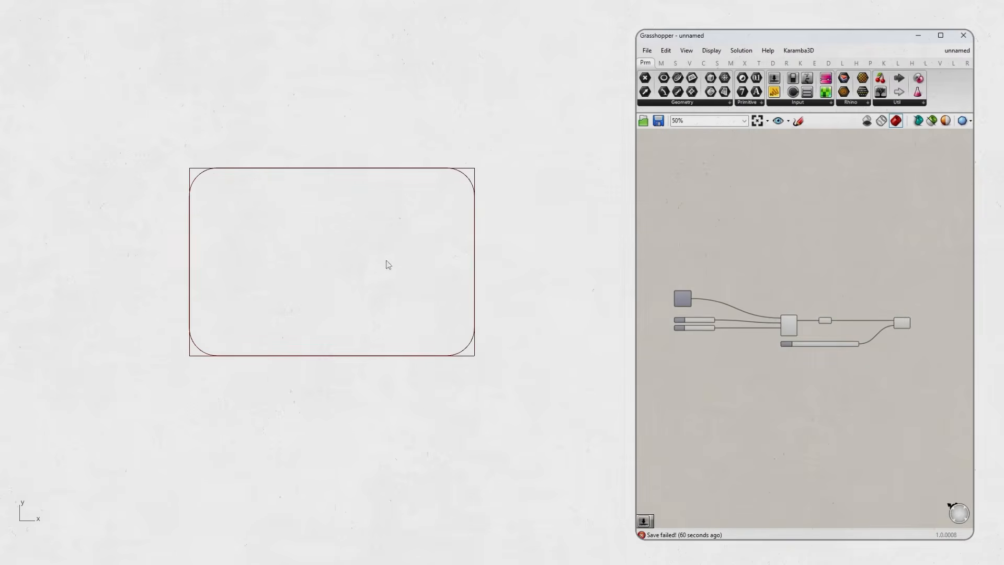
# Set the Fillet's Radius to 2, move its slider further below the Rectangle component and select the Fillet.
pyautogui.scroll(4, 821, 345)
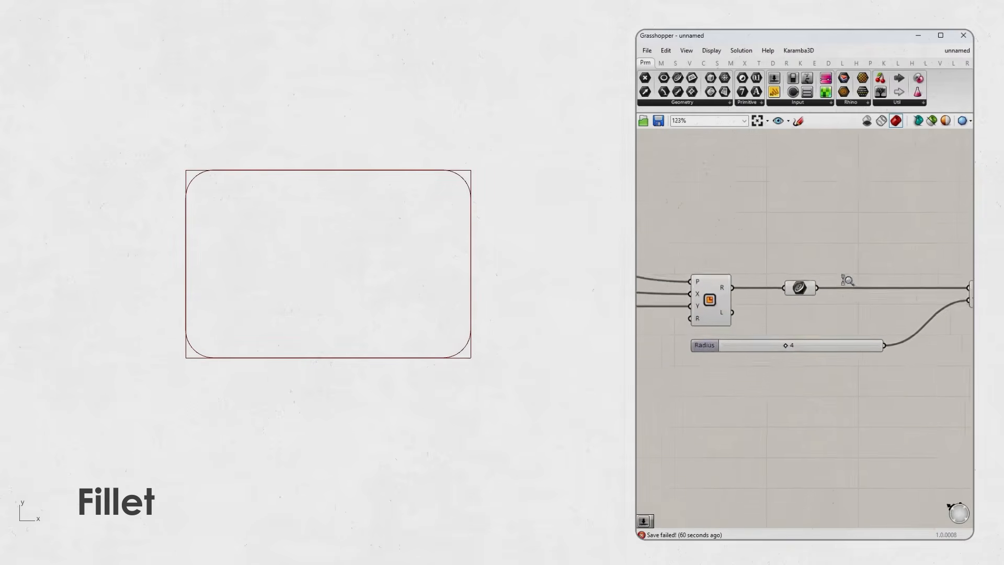
pyautogui.moveTo(760, 357); pyautogui.dragTo(726, 366, button='right')
pyautogui.scroll(-1, 818, 356)
pyautogui.moveTo(818, 356); pyautogui.dragTo(790, 364, button='right')
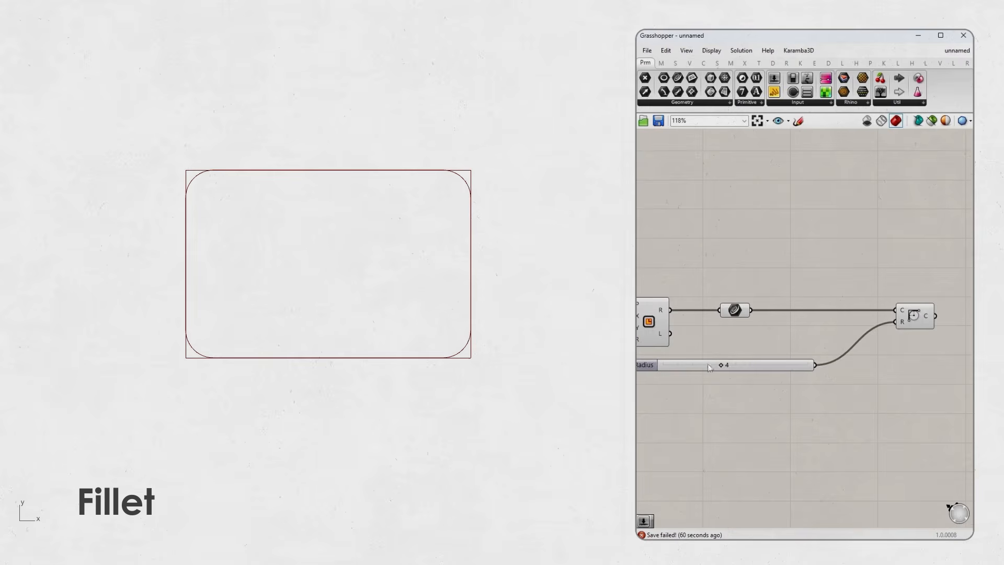
pyautogui.moveTo(722, 368); pyautogui.dragTo(696, 368)
pyautogui.scroll(-3, 742, 391)
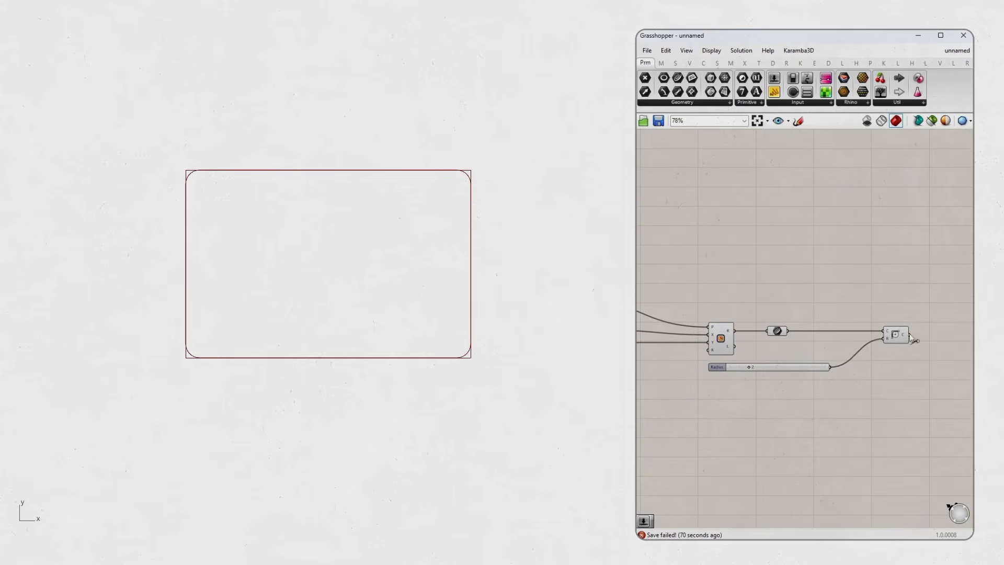
pyautogui.moveTo(717, 367); pyautogui.dragTo(720, 386)
pyautogui.click(891, 337)
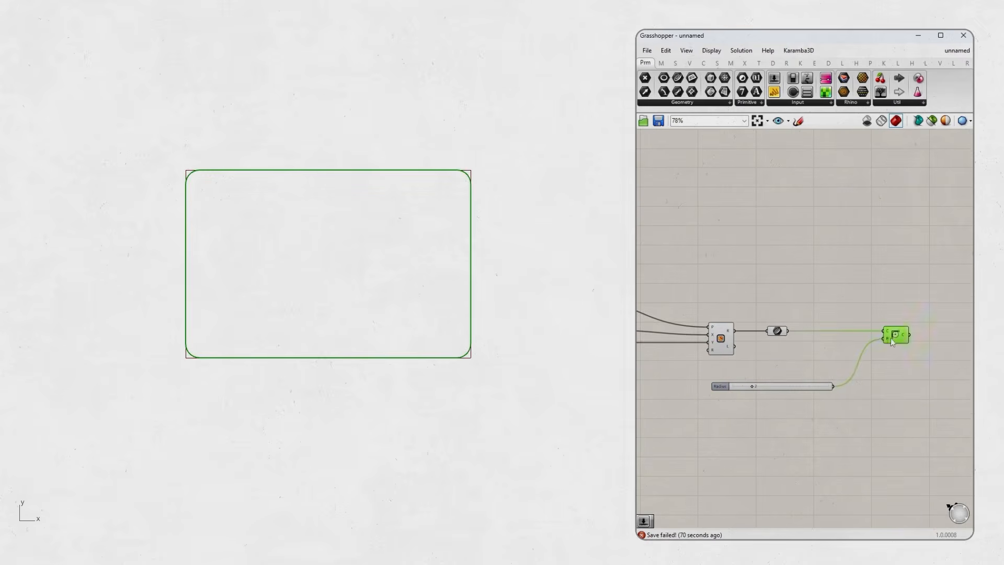
# Delete the Fillet component together with its Radius slider.
pyautogui.moveTo(926, 309); pyautogui.dragTo(823, 405)
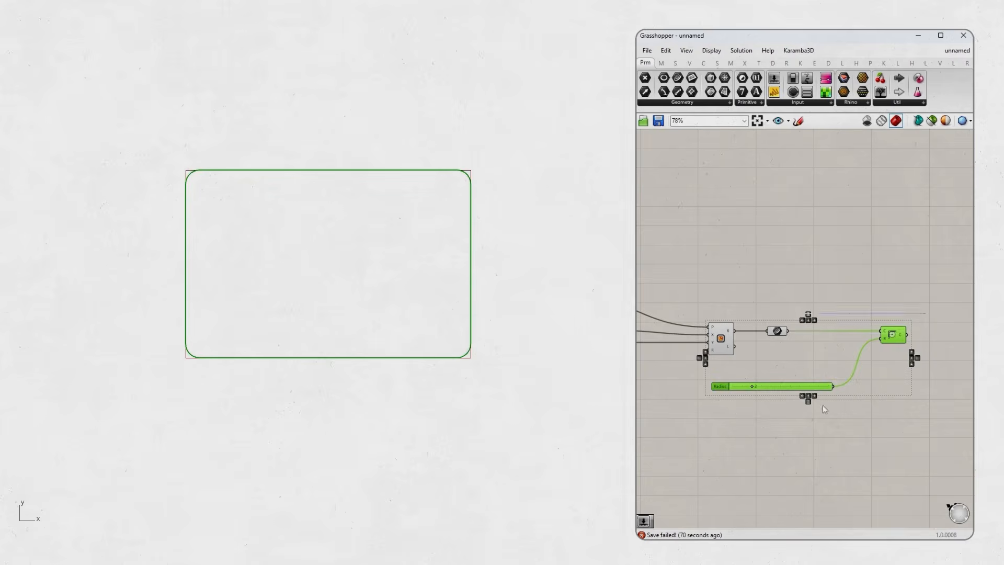
pyautogui.moveTo(846, 373); pyautogui.dragTo(840, 372, button='right')
pyautogui.press('Delete')
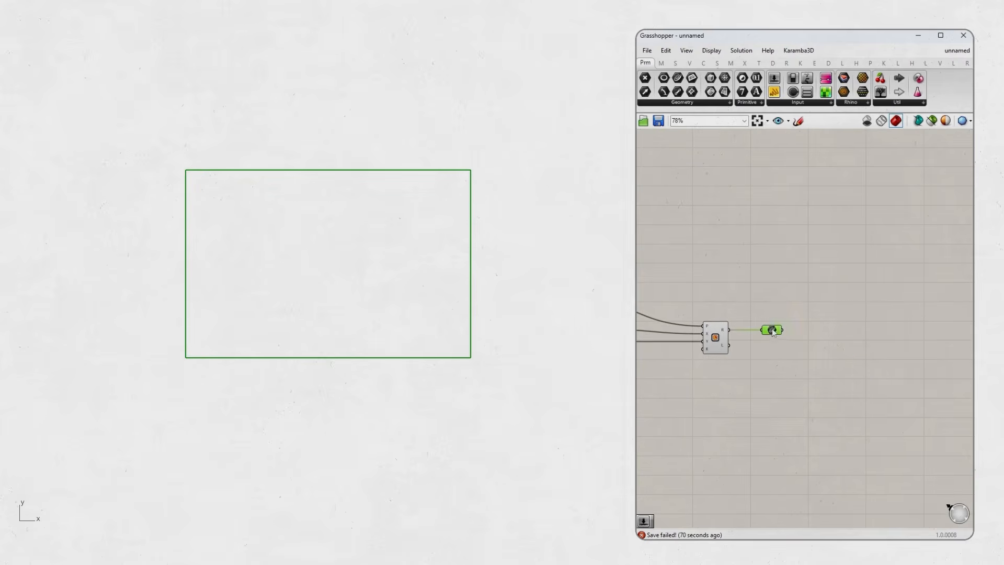
# Add a new curve Fillet component beyond the Curve parameter and connect the rectangle curve to its Curve input.
pyautogui.doubleClick(858, 353)
pyautogui.write('fi')
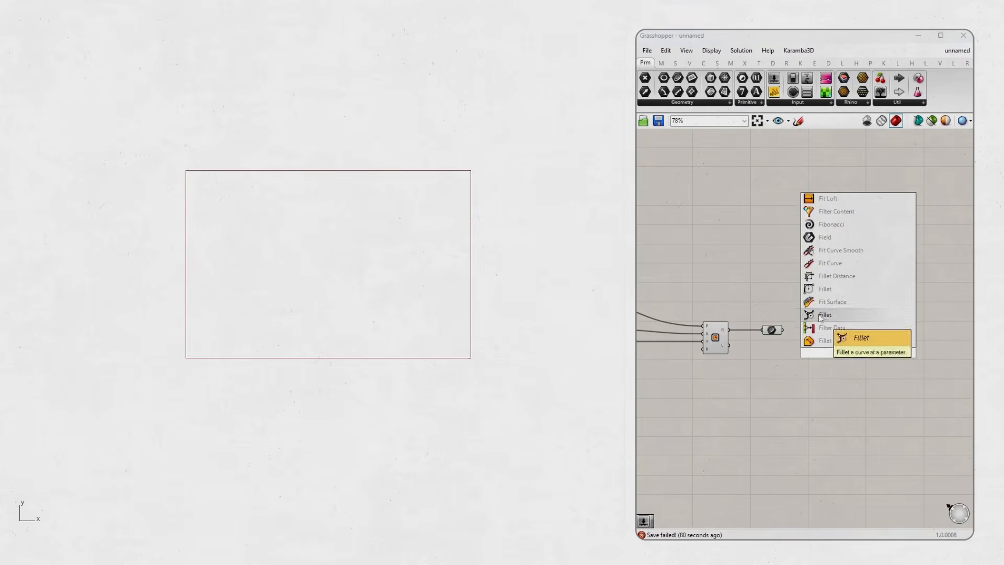
pyautogui.click(831, 289)
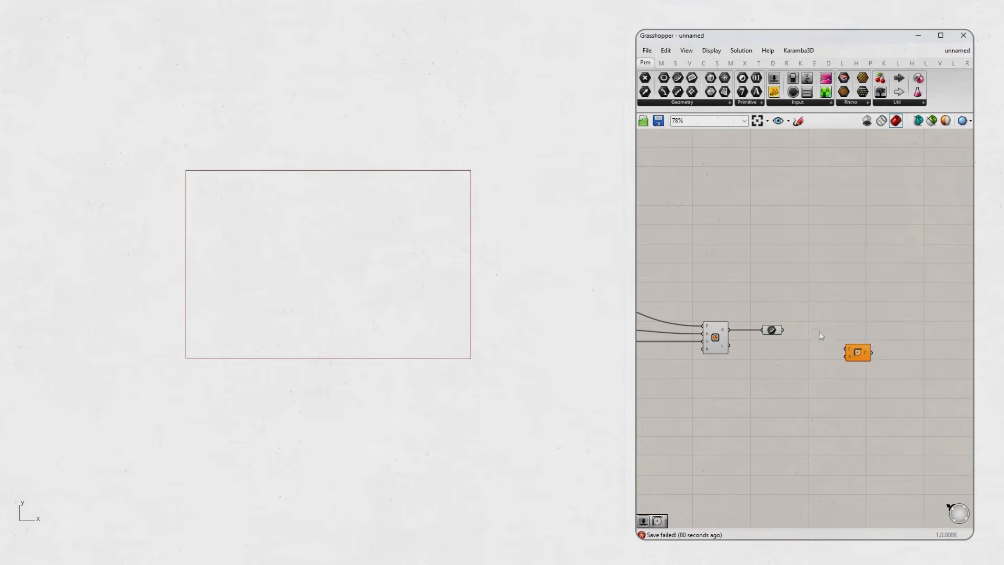
pyautogui.moveTo(864, 355); pyautogui.dragTo(853, 339)
pyautogui.click(843, 358)
pyautogui.moveTo(835, 344); pyautogui.dragTo(851, 342, button='right')
pyautogui.scroll(3, 862, 334)
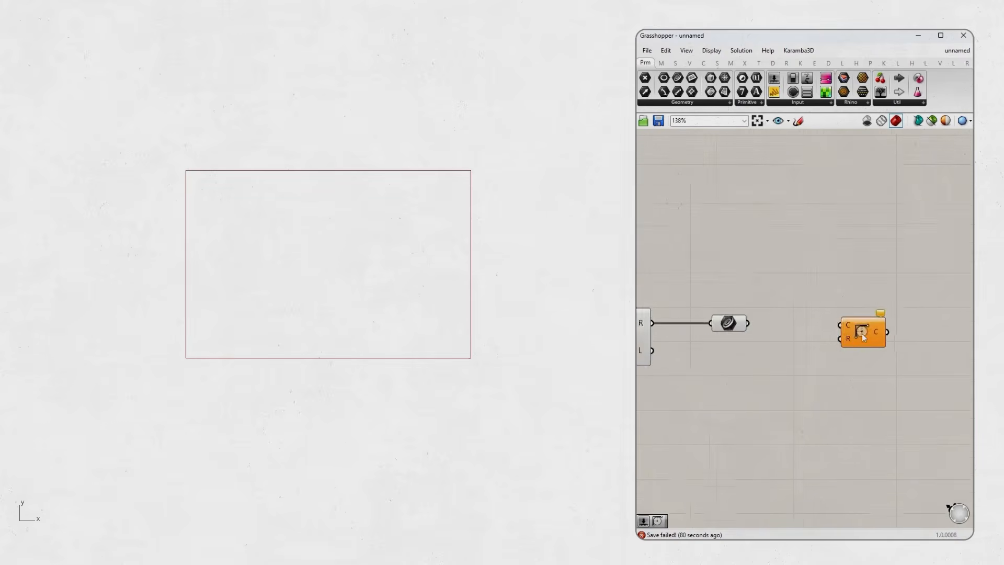
pyautogui.moveTo(765, 325); pyautogui.dragTo(883, 331)
pyautogui.click(864, 344)
pyautogui.scroll(-3, 807, 370)
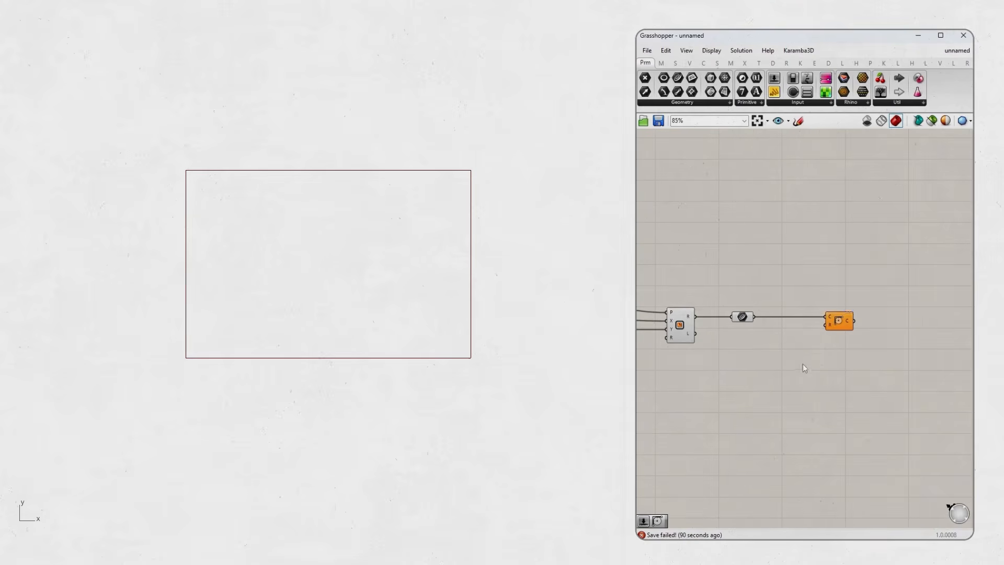
# Add a number slider from the value 15, connect it to the Fillet's Radius input and place it below the Rectangle component.
pyautogui.doubleClick(752, 384)
pyautogui.write('15')
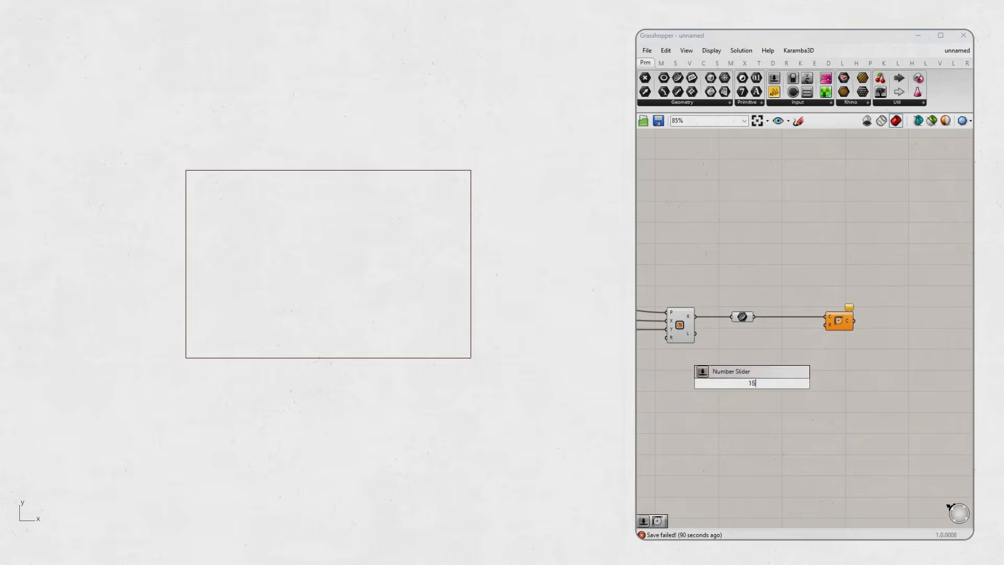
pyautogui.press('Return')
pyautogui.moveTo(787, 384); pyautogui.dragTo(826, 325)
pyautogui.moveTo(731, 387); pyautogui.dragTo(711, 374)
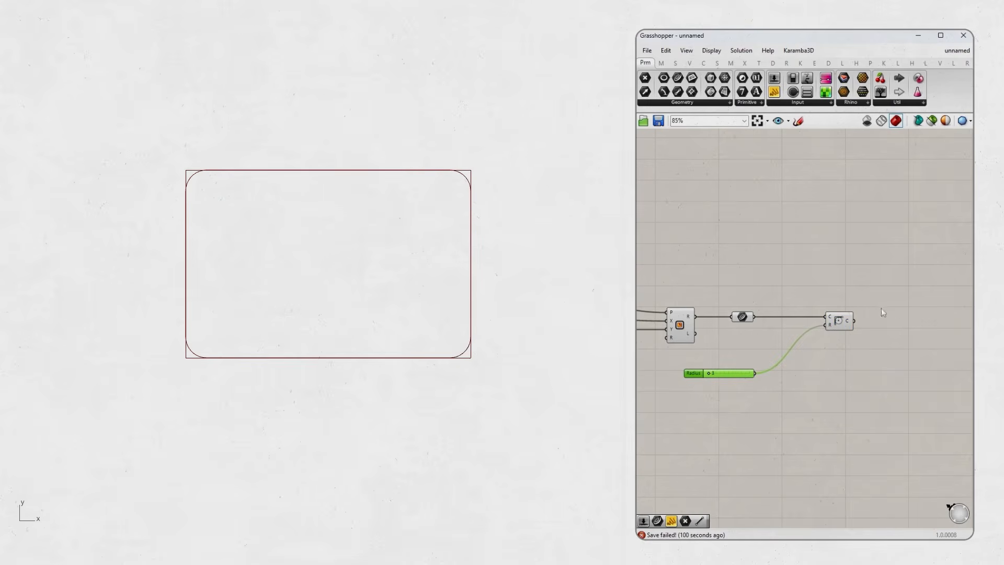
# Add a Curve parameter after the Fillet, connect the Fillet's output to it and select it to highlight the rounded rectangle.
pyautogui.moveTo(679, 78); pyautogui.dragTo(882, 322)
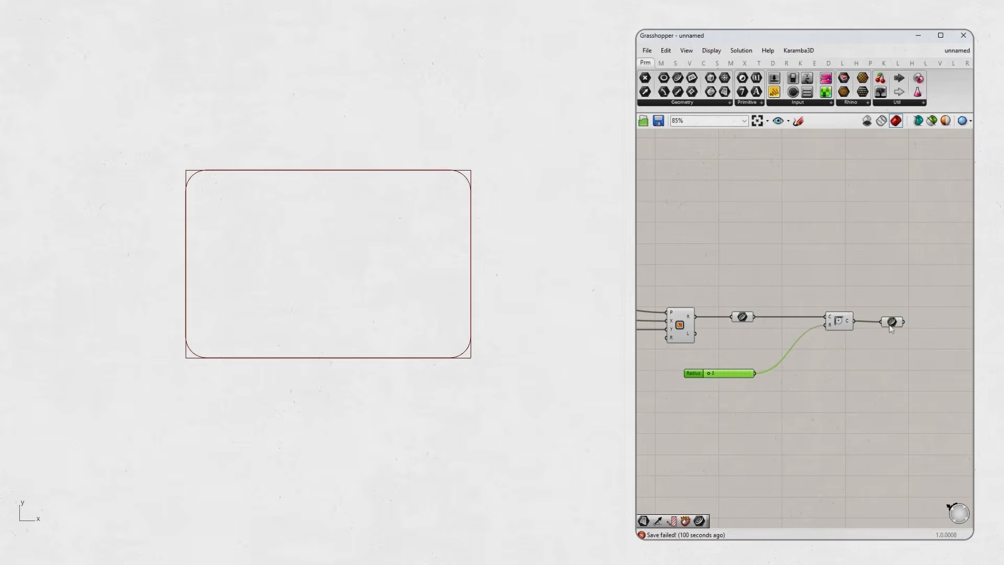
pyautogui.click(886, 343)
pyautogui.click(897, 323)
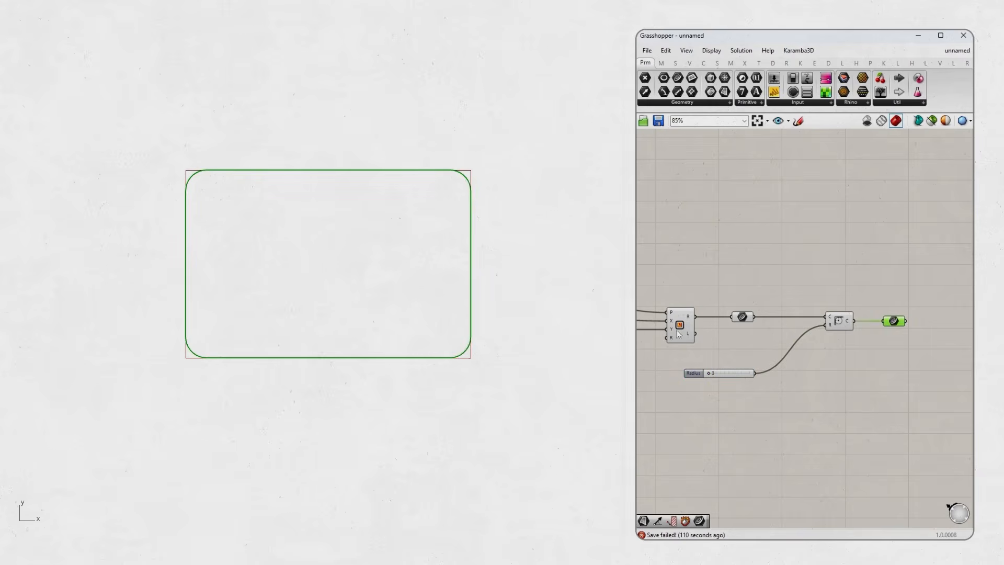
pyautogui.click(764, 279)
pyautogui.click(894, 322)
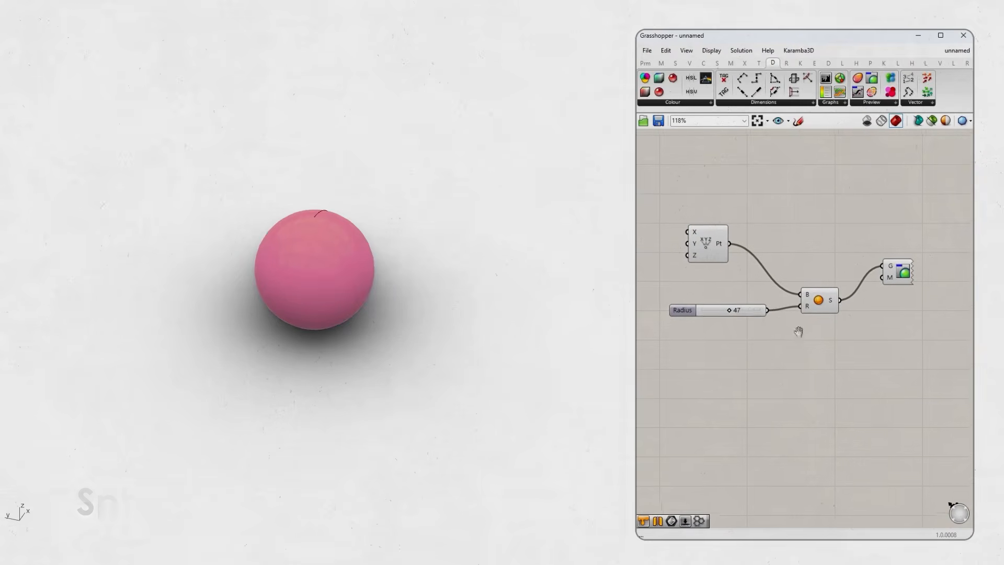
# Reduce the Sphere's Radius slider to 40 and on to 35, and move the Custom Preview component slightly away from the Sphere.
pyautogui.moveTo(729, 308); pyautogui.dragTo(722, 308)
pyautogui.moveTo(337, 307)
pyautogui.mouseDown(button='right')
pyautogui.moveTo(444, 260)
pyautogui.moveTo(336, 294)
pyautogui.mouseUp(button='right')
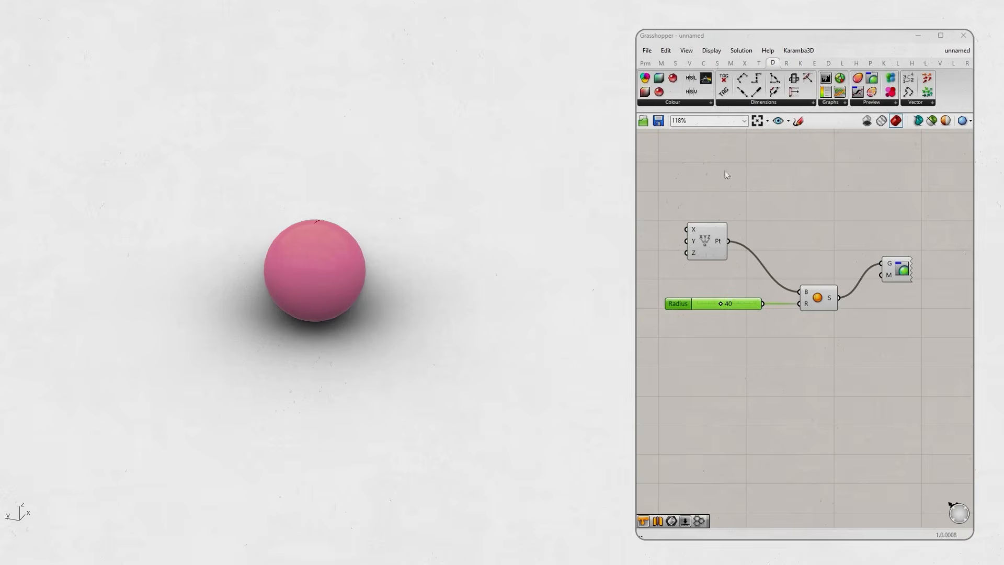
pyautogui.moveTo(898, 272); pyautogui.dragTo(908, 268)
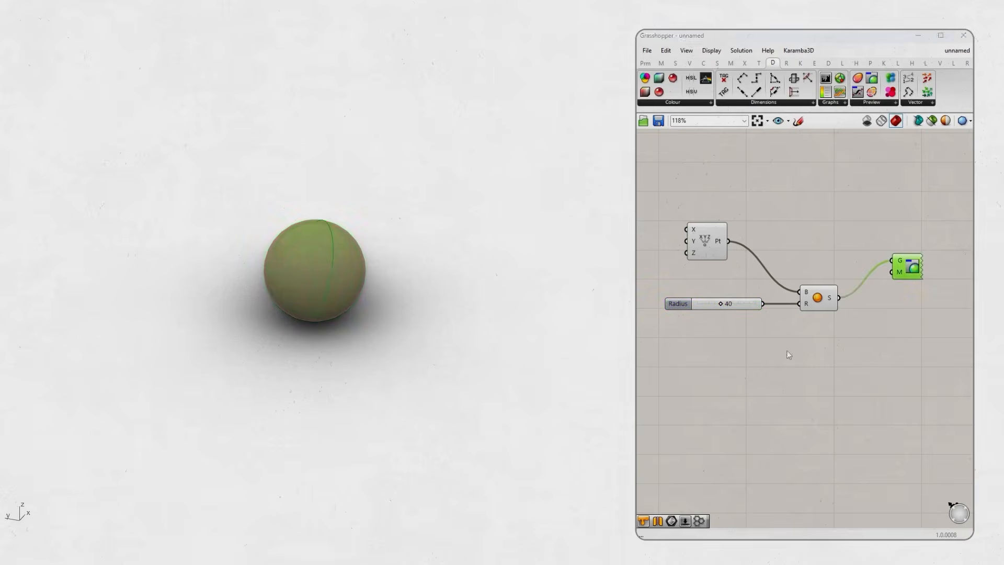
pyautogui.click(759, 321)
pyautogui.click(830, 308)
pyautogui.moveTo(336, 275); pyautogui.dragTo(309, 285, button='right')
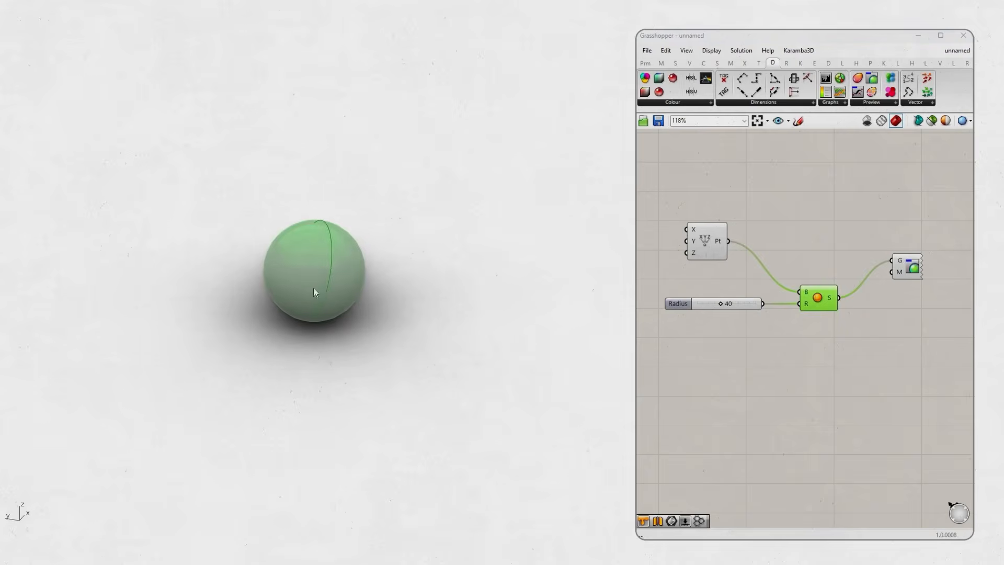
pyautogui.click(835, 333)
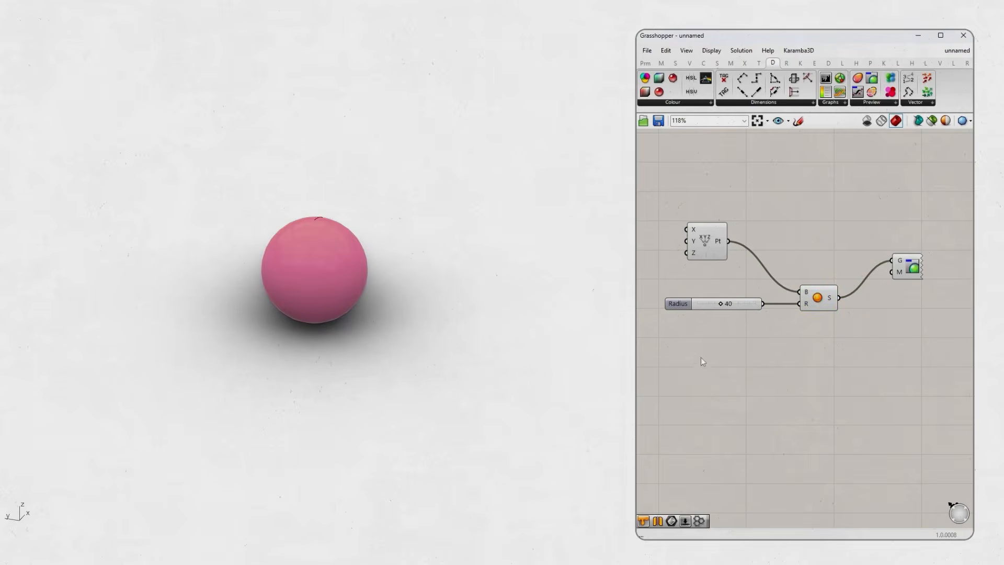
pyautogui.moveTo(316, 294); pyautogui.dragTo(345, 284, button='right')
pyautogui.moveTo(805, 305)
pyautogui.mouseDown()
pyautogui.moveTo(826, 336)
pyautogui.moveTo(820, 313)
pyautogui.mouseUp()
pyautogui.moveTo(722, 305); pyautogui.dragTo(719, 305)
pyautogui.click(772, 313)
# Replace the Sphere component with a new one, connecting Construct Point to its Base and the slider to its Radius.
pyautogui.click(823, 310)
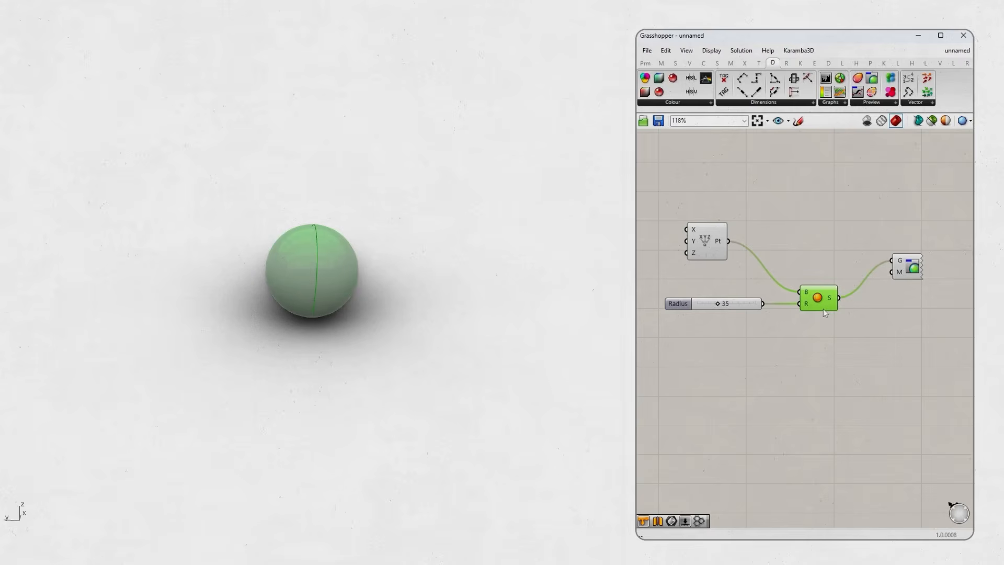
pyautogui.press('Delete')
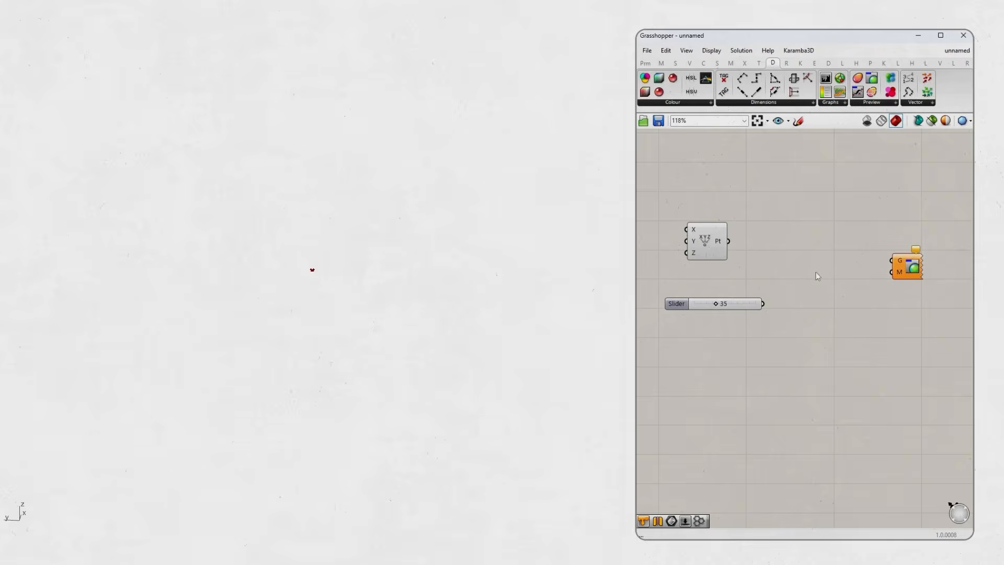
pyautogui.doubleClick(816, 272)
pyautogui.write('sphe')
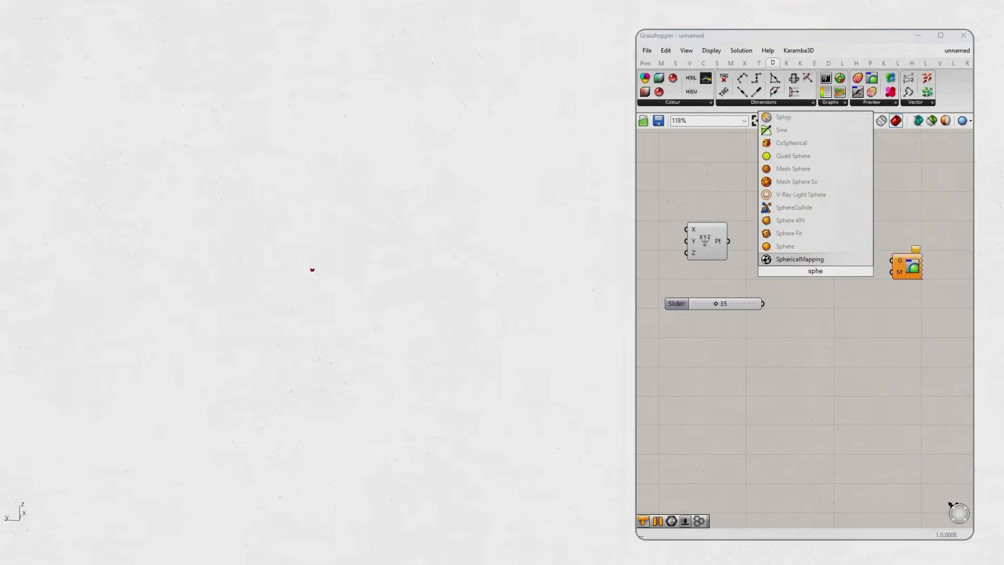
pyautogui.click(785, 246)
pyautogui.moveTo(728, 241); pyautogui.dragTo(763, 303)
pyautogui.moveTo(833, 303); pyautogui.dragTo(831, 306)
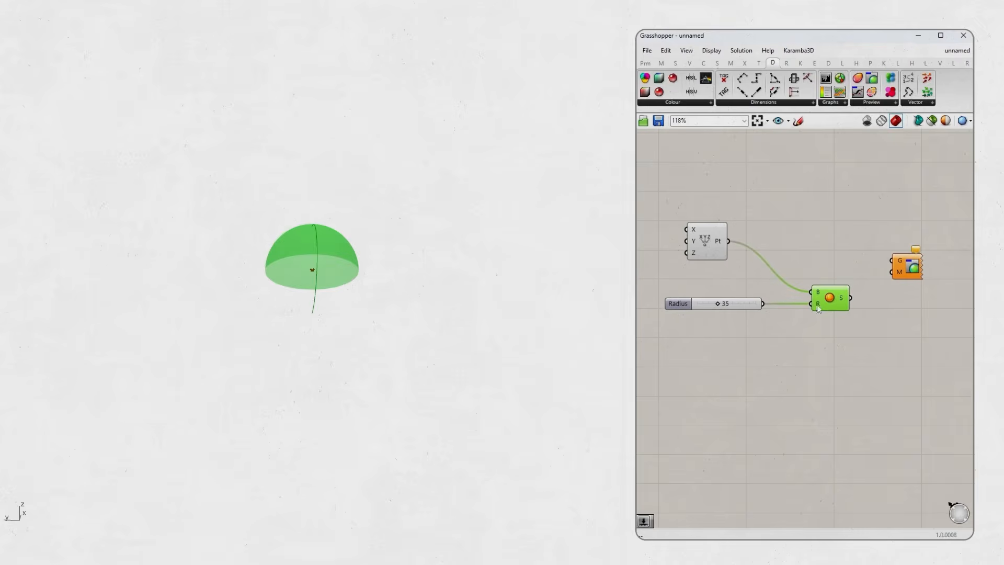
# Connect the new Sphere's output to the Geometry input of the Custom Preview component.
pyautogui.click(840, 360)
pyautogui.moveTo(851, 302); pyautogui.dragTo(892, 260)
pyautogui.moveTo(379, 286); pyautogui.dragTo(496, 281, button='right')
# Delete the Custom Preview component and shift the Sphere component slightly.
pyautogui.click(899, 277)
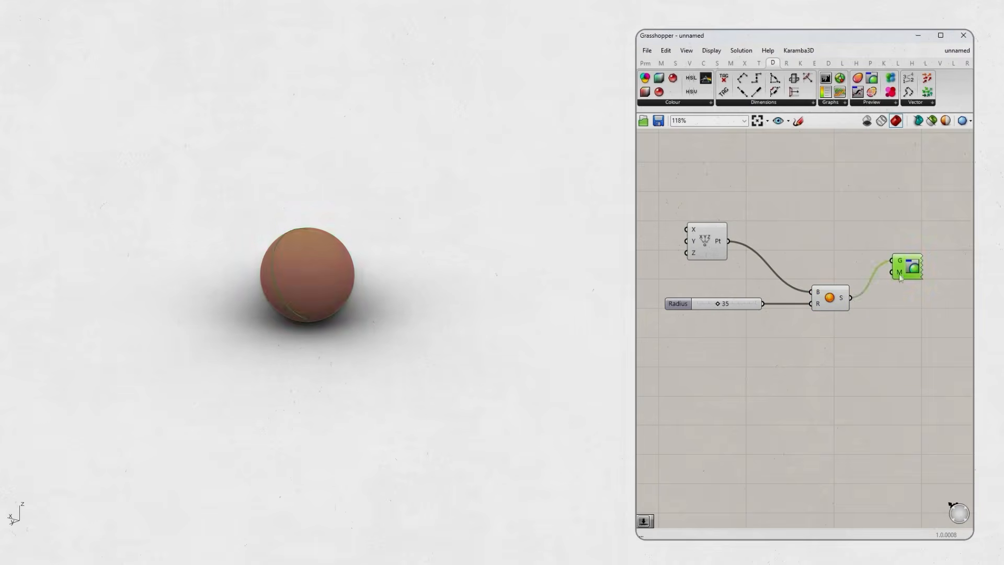
pyautogui.press('Delete')
pyautogui.moveTo(419, 292); pyautogui.dragTo(477, 290, button='right')
pyautogui.moveTo(827, 303); pyautogui.dragTo(829, 299, button='right')
pyautogui.moveTo(832, 299); pyautogui.dragTo(836, 300)
pyautogui.click(861, 295)
# Set the Sphere's Radius slider to 33.
pyautogui.moveTo(384, 295)
pyautogui.mouseDown(button='right')
pyautogui.moveTo(478, 269)
pyautogui.moveTo(377, 294)
pyautogui.mouseUp(button='right')
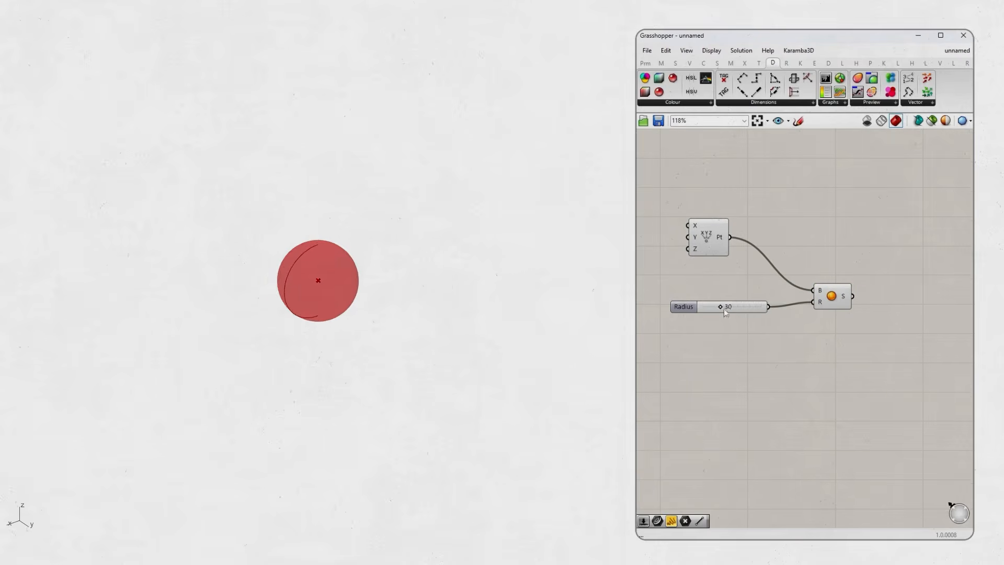
pyautogui.moveTo(723, 308)
pyautogui.mouseDown()
pyautogui.moveTo(733, 308)
pyautogui.moveTo(722, 309)
pyautogui.mouseUp()
pyautogui.moveTo(353, 295); pyautogui.dragTo(285, 284, button='right')
# Add a geometry parameter after the Sphere and connect the Sphere's output to it.
pyautogui.click(646, 63)
pyautogui.moveTo(711, 78); pyautogui.dragTo(876, 327)
pyautogui.moveTo(855, 296); pyautogui.dragTo(872, 309)
pyautogui.moveTo(888, 308); pyautogui.dragTo(902, 297)
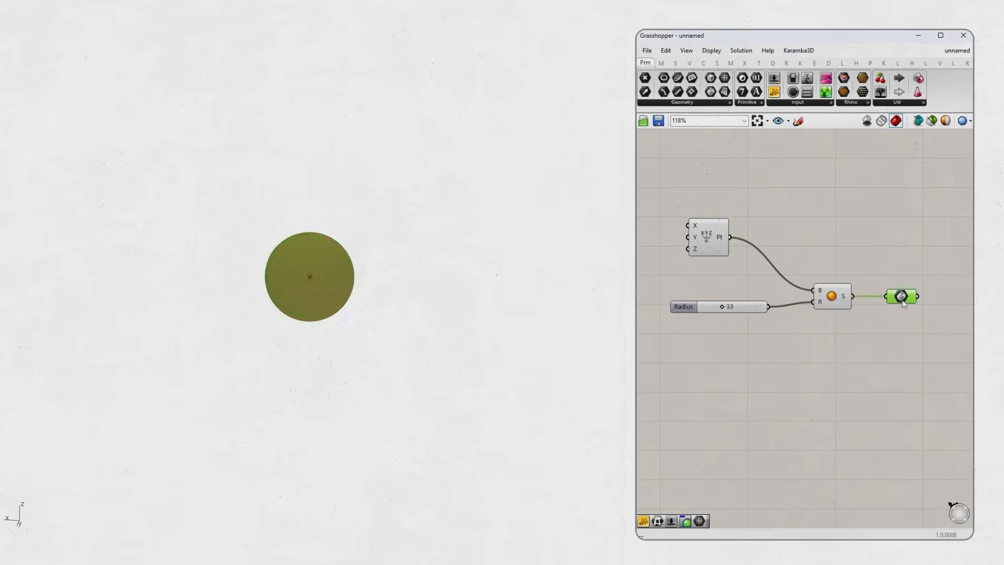
pyautogui.click(894, 323)
# Align the Sphere component with its Radius slider and delete the geometry parameter attached to its output.
pyautogui.moveTo(313, 283)
pyautogui.mouseDown(button='right')
pyautogui.moveTo(402, 281)
pyautogui.moveTo(389, 254)
pyautogui.moveTo(314, 293)
pyautogui.moveTo(352, 294)
pyautogui.mouseUp(button='right')
pyautogui.moveTo(844, 302); pyautogui.dragTo(895, 312)
pyautogui.click(813, 357)
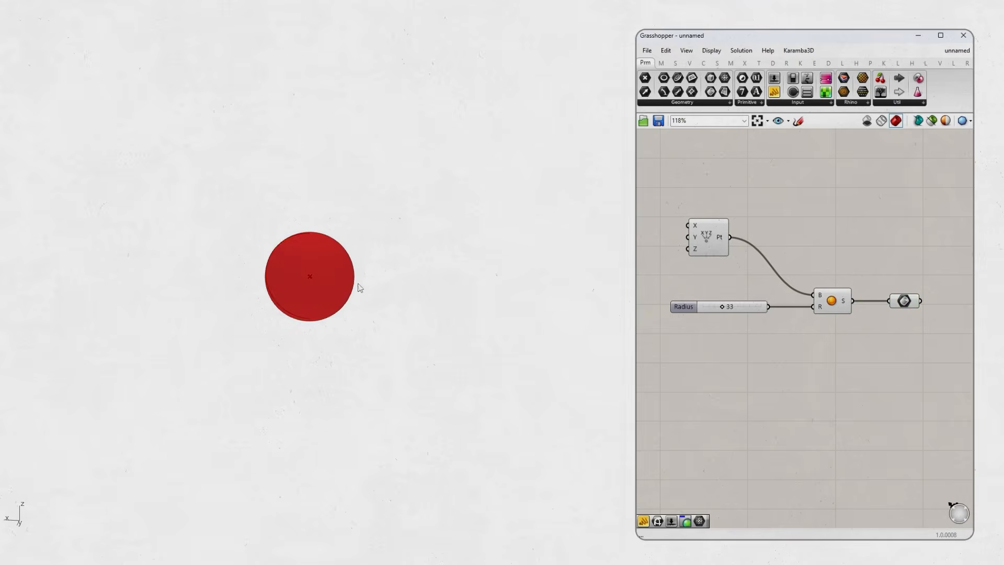
pyautogui.moveTo(944, 293); pyautogui.dragTo(667, 351)
pyautogui.click(905, 301)
pyautogui.press('Delete')
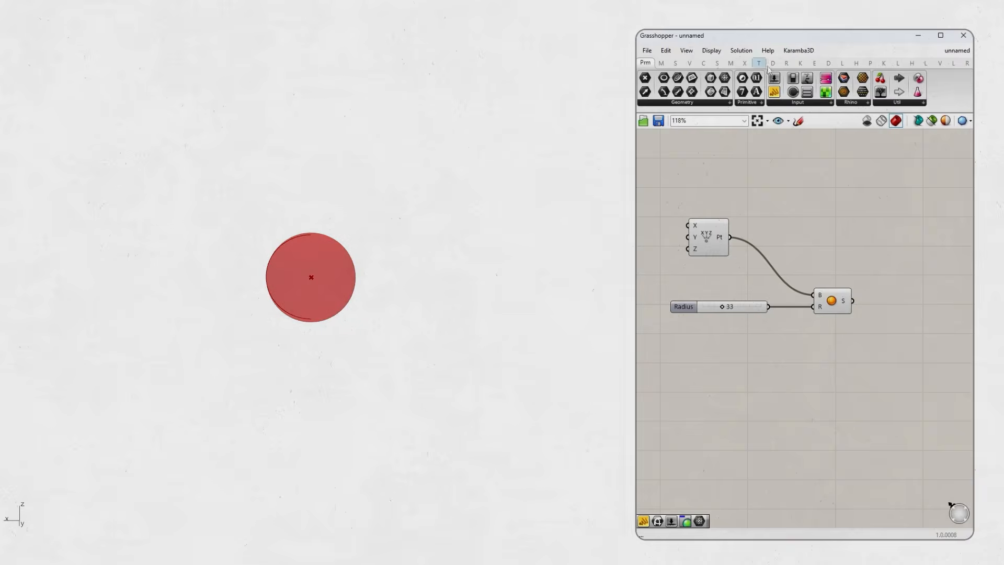
# Add a Custom Preview component, connect the Sphere's output to its Geometry input and slightly increase the Radius slider.
pyautogui.click(773, 63)
pyautogui.click(876, 260)
pyautogui.moveTo(853, 302); pyautogui.dragTo(893, 250)
pyautogui.click(885, 325)
pyautogui.moveTo(391, 297); pyautogui.dragTo(435, 286, button='right')
pyautogui.scroll(2, 351, 288)
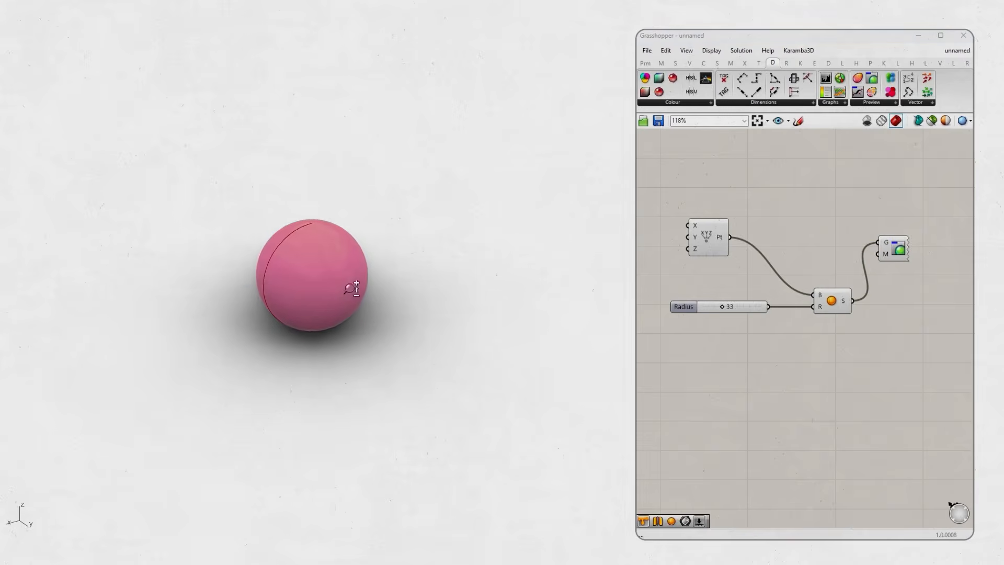
pyautogui.moveTo(722, 309); pyautogui.dragTo(724, 310)
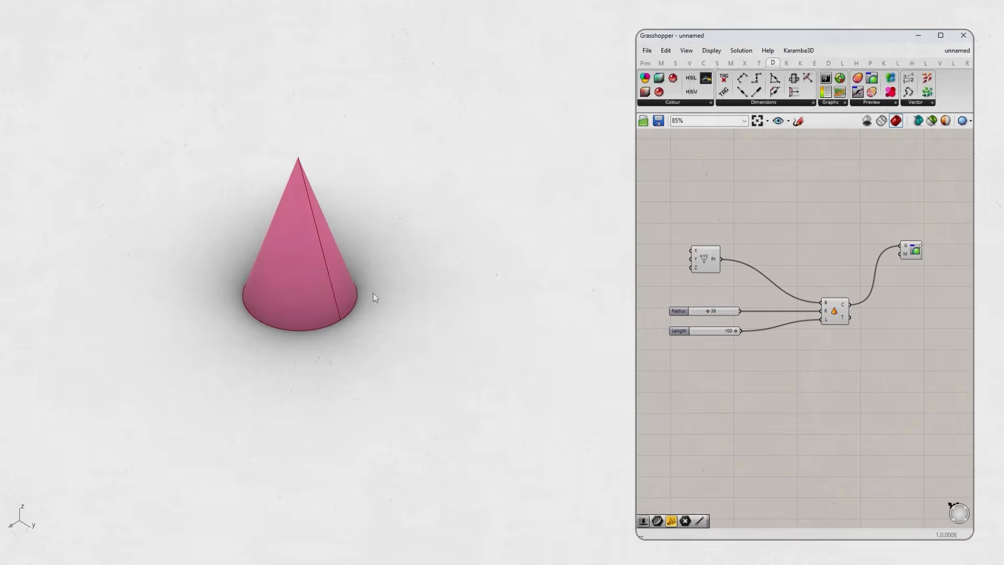
# Try a Cone radius of 44, reduce the Radius slider to 38 and move the Cone component slightly down.
pyautogui.moveTo(393, 294); pyautogui.dragTo(366, 309, button='right')
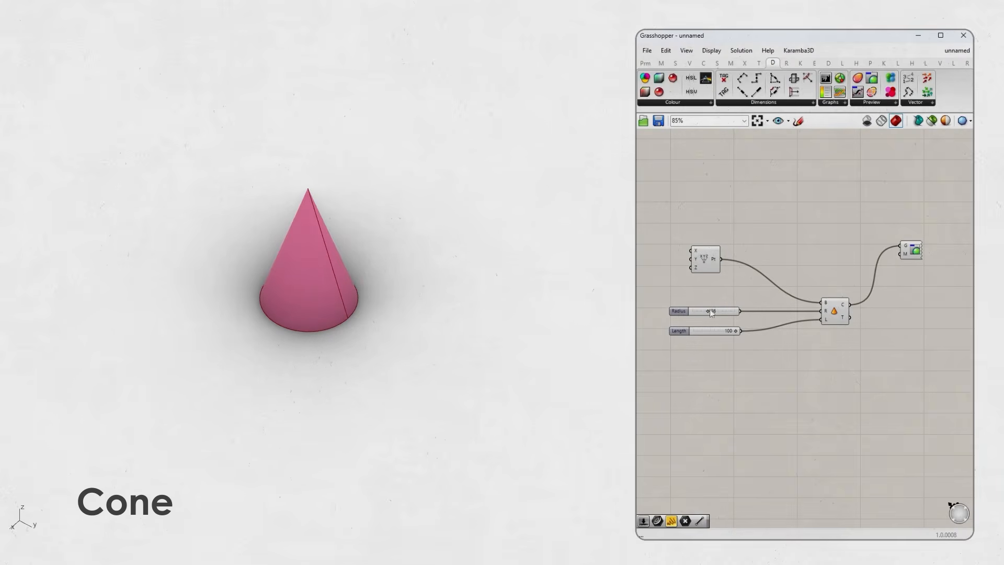
pyautogui.moveTo(707, 311); pyautogui.dragTo(740, 331)
pyautogui.moveTo(423, 313); pyautogui.dragTo(321, 246, button='right')
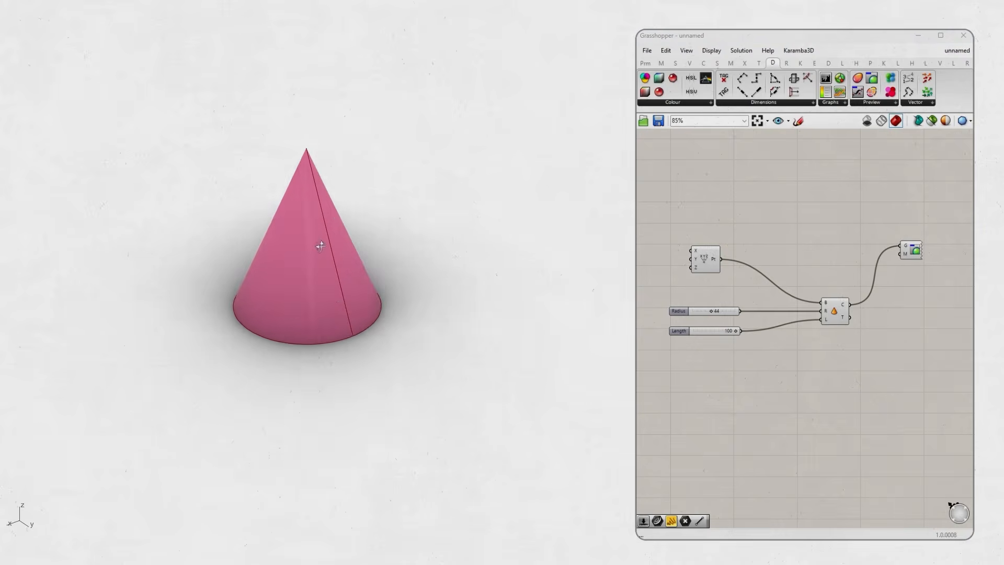
pyautogui.scroll(-3, 338, 255)
pyautogui.moveTo(713, 312)
pyautogui.mouseDown()
pyautogui.moveTo(730, 313)
pyautogui.moveTo(708, 319)
pyautogui.mouseUp()
pyautogui.moveTo(840, 318); pyautogui.dragTo(820, 325, button='right')
pyautogui.moveTo(821, 325); pyautogui.dragTo(824, 330)
pyautogui.click(793, 376)
pyautogui.moveTo(369, 275); pyautogui.dragTo(382, 273, button='right')
pyautogui.moveTo(774, 349); pyautogui.dragTo(772, 355, button='right')
# Replace the Cone component with a new one and connect Construct Point to its Base input.
pyautogui.click(823, 337)
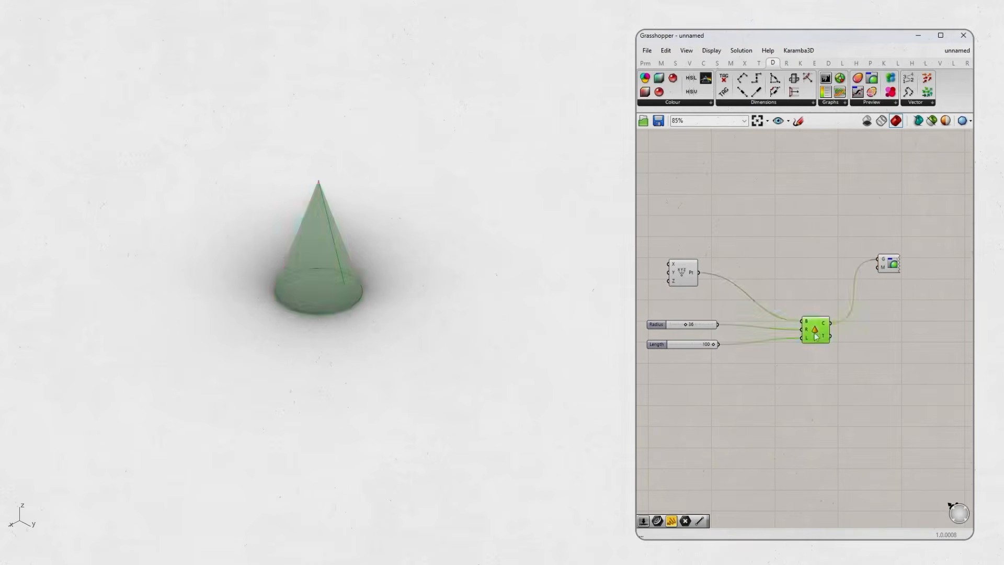
pyautogui.press('Delete')
pyautogui.doubleClick(811, 316)
pyautogui.write('cone')
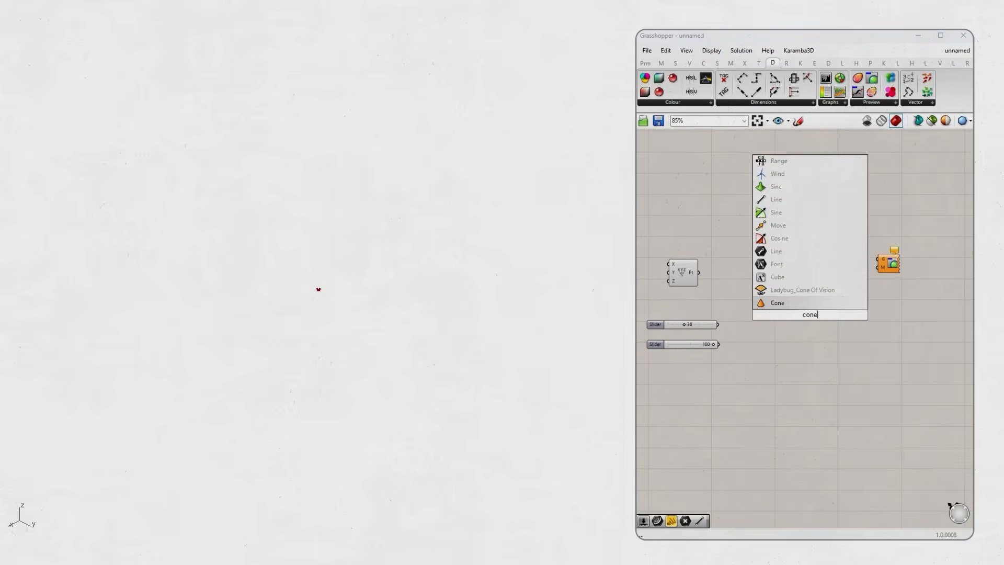
pyautogui.press('Return')
pyautogui.moveTo(700, 275); pyautogui.dragTo(815, 331)
# Delete the two unconnected number sliders and adjust the position of the Cone component.
pyautogui.moveTo(730, 370); pyautogui.dragTo(680, 325)
pyautogui.press('Delete')
pyautogui.moveTo(820, 333); pyautogui.dragTo(818, 333)
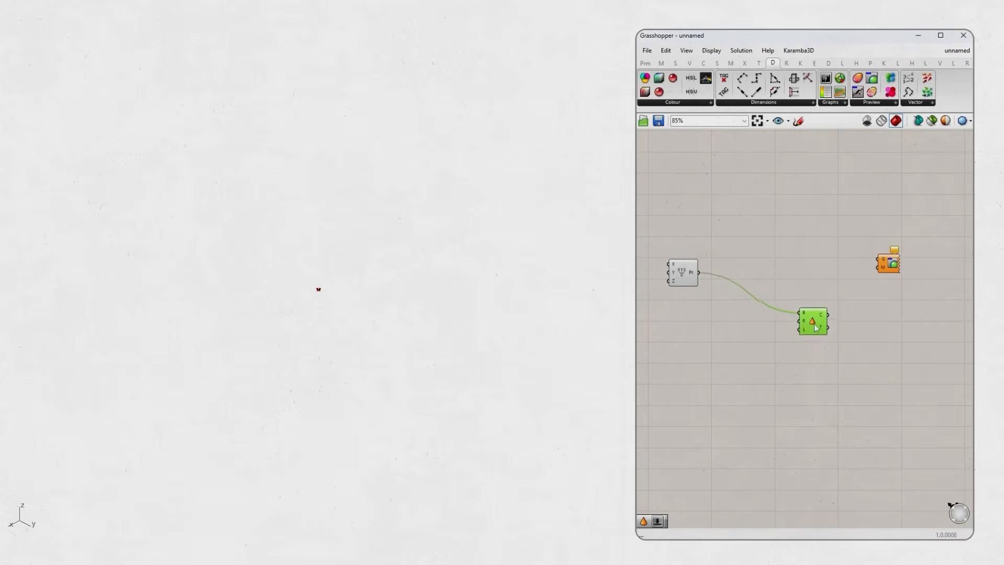
# Add a number slider of 50, connect it to the Cone's Radius input and place it below Construct Point.
pyautogui.doubleClick(698, 335)
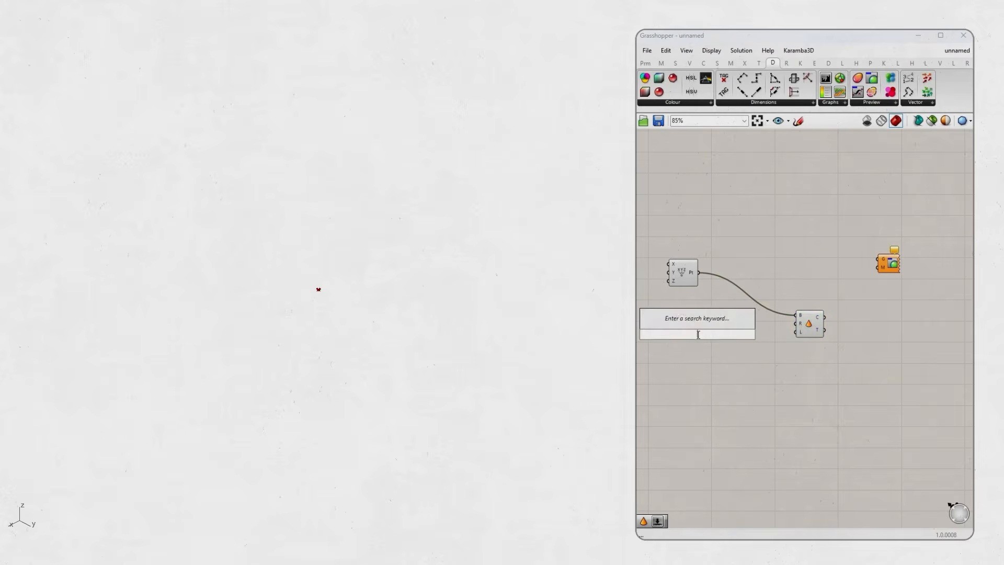
pyautogui.write('50')
pyautogui.press('Return')
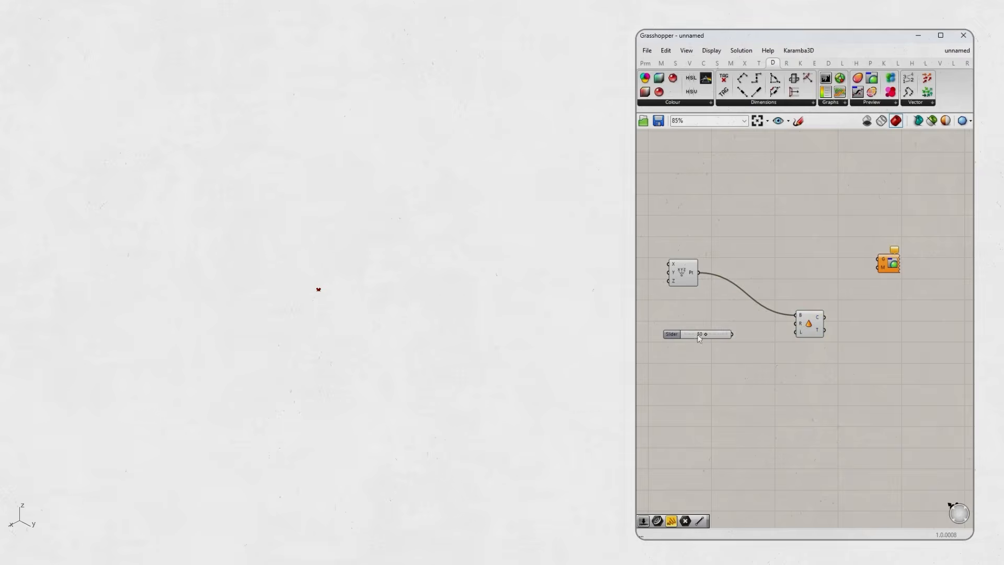
pyautogui.moveTo(733, 334); pyautogui.dragTo(796, 323)
pyautogui.moveTo(676, 333); pyautogui.dragTo(666, 321)
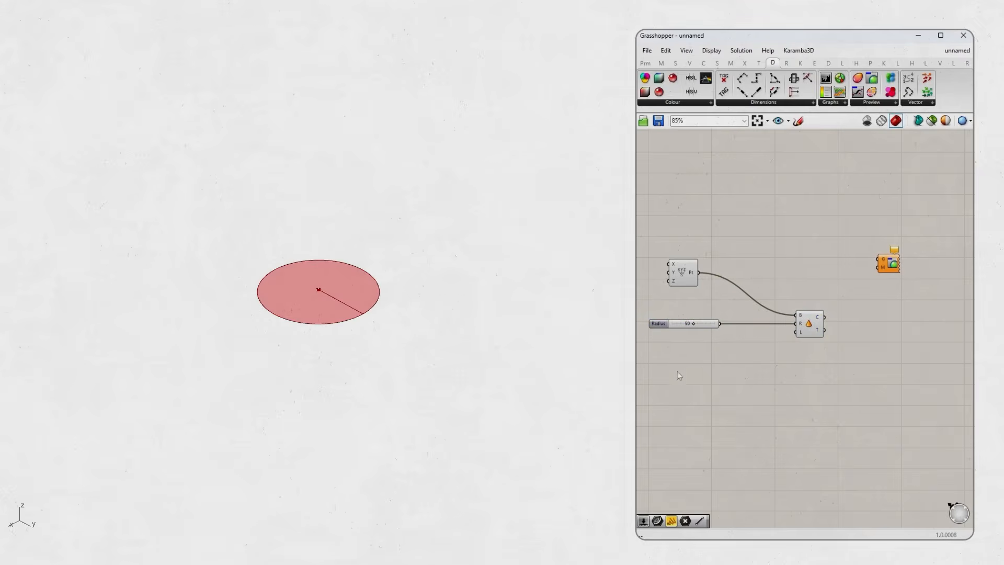
# Add a number slider of 100, connect it to the Cone's Length input below the Radius slider, and reduce Radius to 38.
pyautogui.doubleClick(703, 367)
pyautogui.write('100')
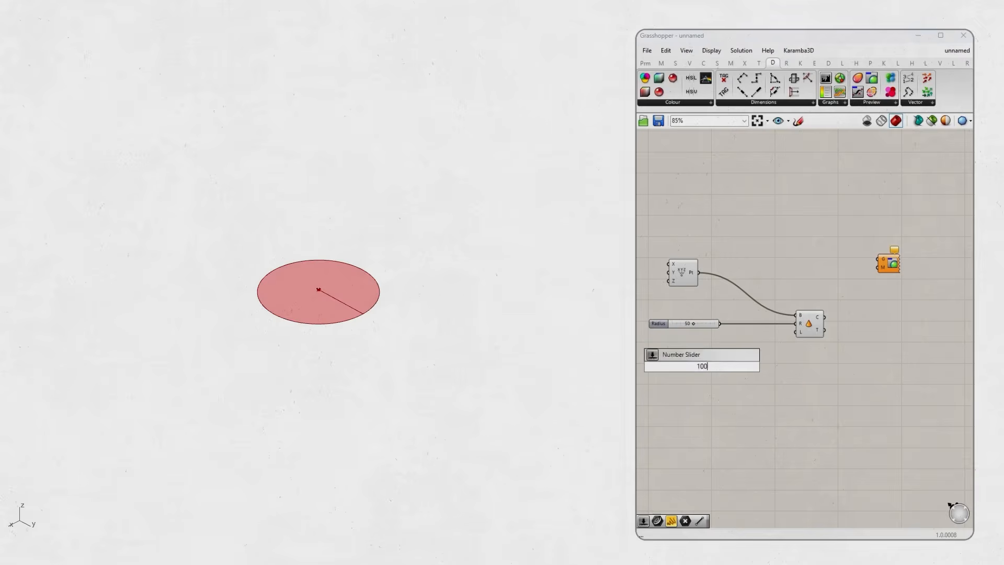
pyautogui.press('Return')
pyautogui.moveTo(738, 367); pyautogui.dragTo(796, 331)
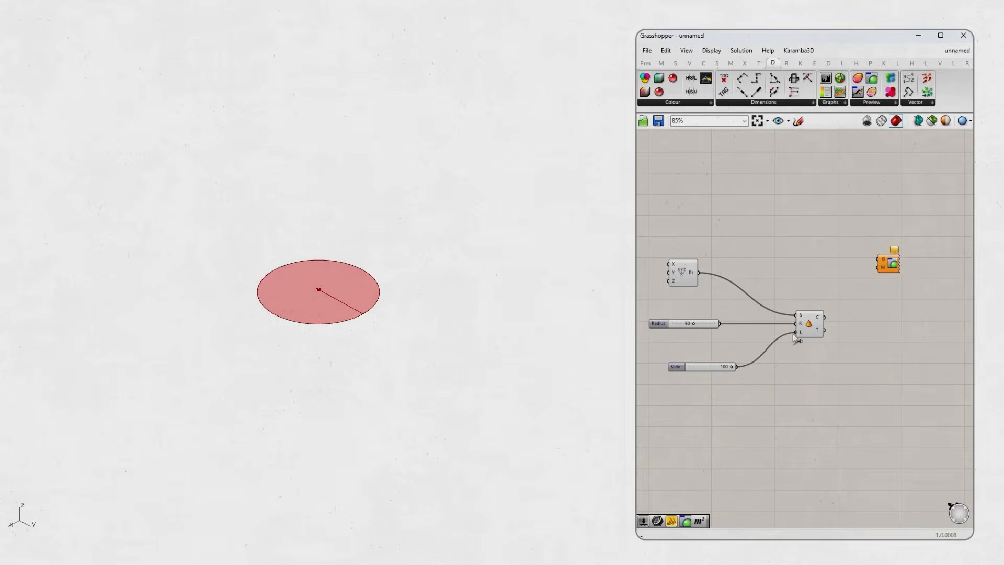
pyautogui.moveTo(679, 369); pyautogui.dragTo(690, 335)
pyautogui.click(837, 333)
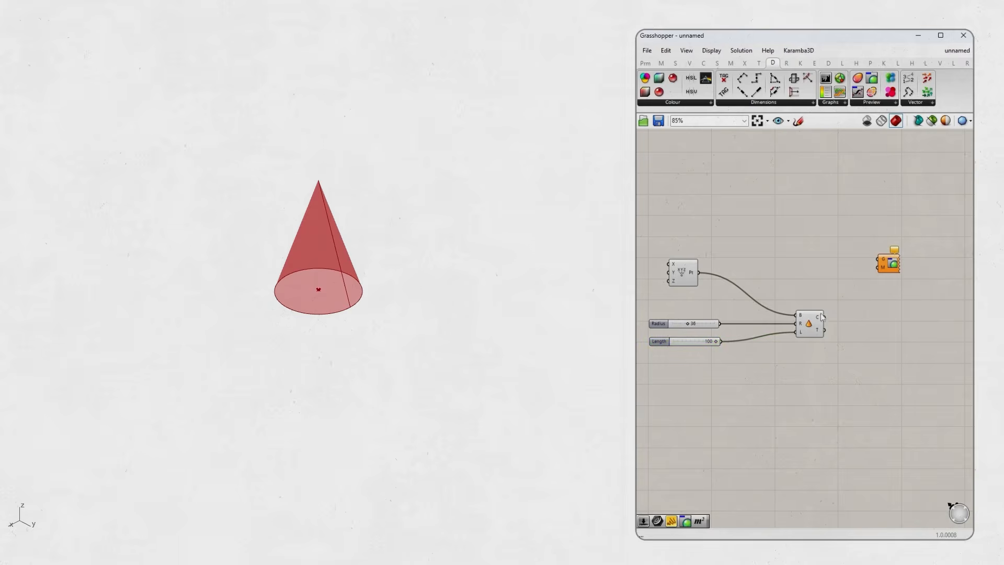
# Connect the Cone's output to the Custom Preview's Geometry input and move the Cone component slightly down to align with its sliders.
pyautogui.moveTo(826, 325); pyautogui.dragTo(879, 260)
pyautogui.click(813, 326)
pyautogui.click(831, 349)
pyautogui.moveTo(807, 333); pyautogui.dragTo(806, 339)
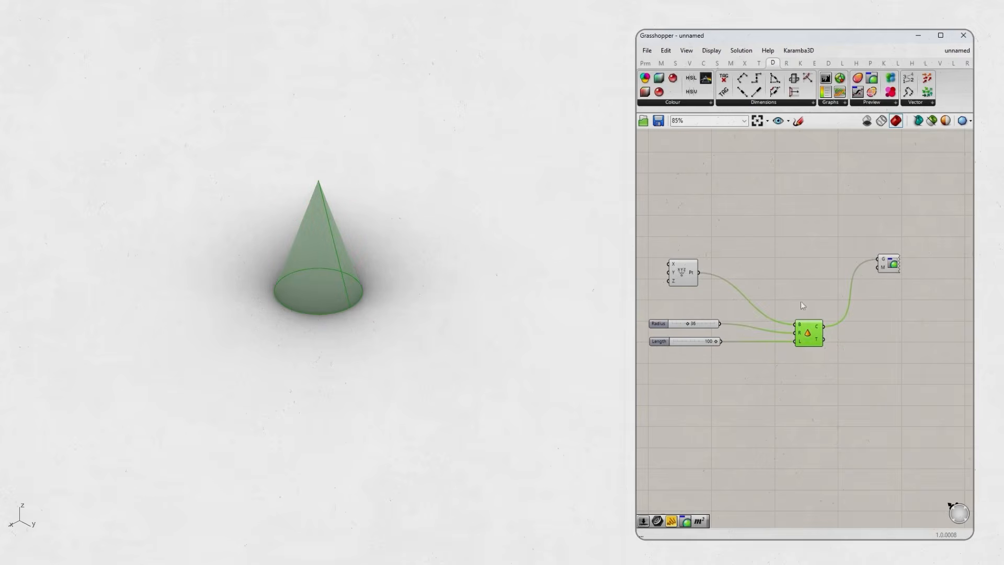
pyautogui.moveTo(342, 322); pyautogui.dragTo(464, 289, button='right')
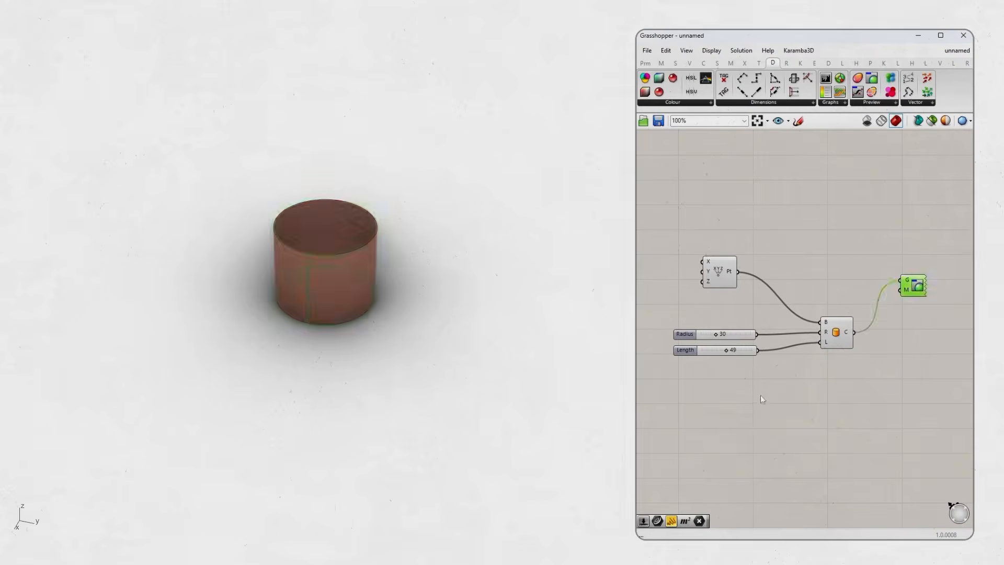
# Adjust the Cylinder's Length to 51 and Radius to 18, and reposition the Cylinder and Custom Preview components slightly.
pyautogui.click(761, 399)
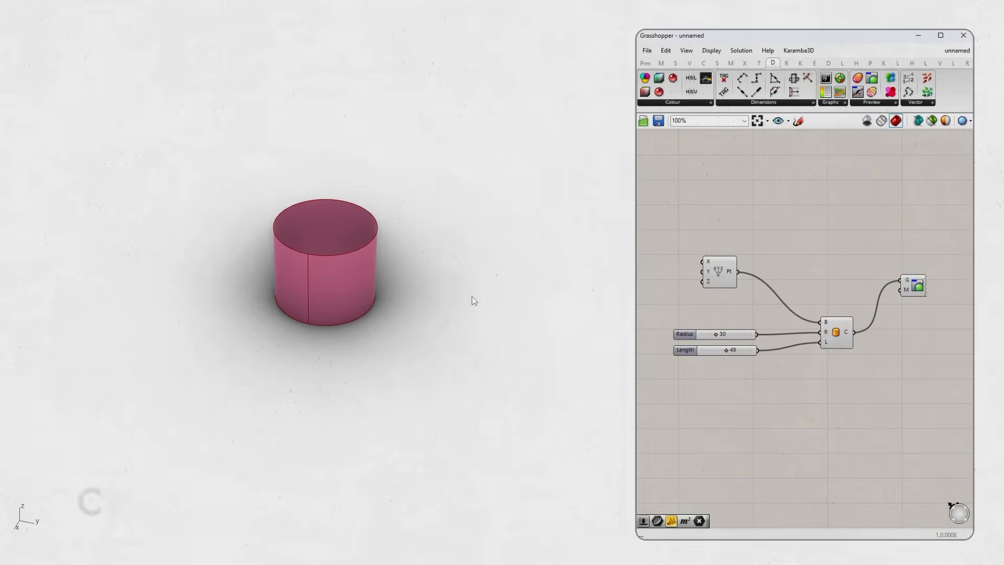
pyautogui.moveTo(716, 334); pyautogui.dragTo(729, 356)
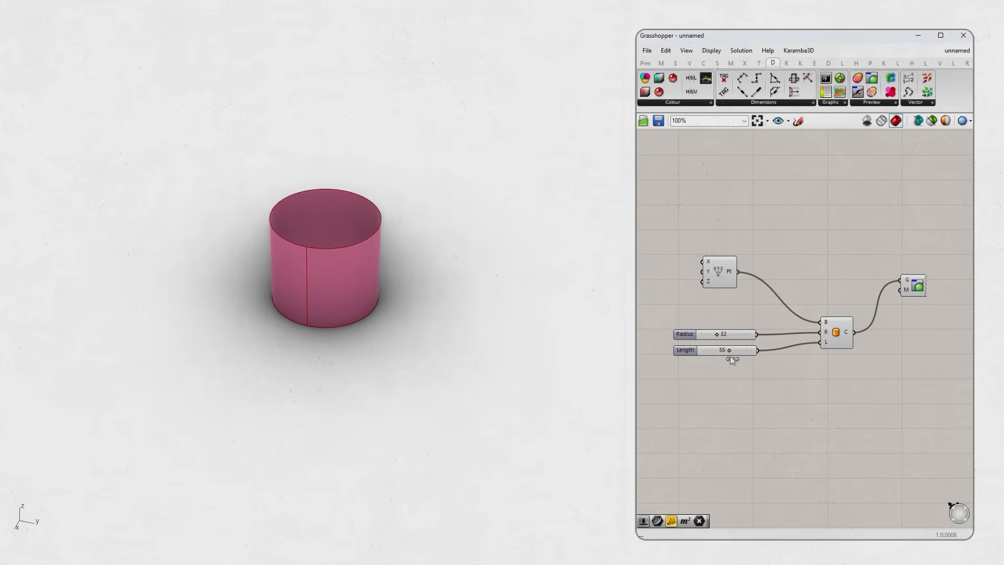
pyautogui.moveTo(601, 342); pyautogui.dragTo(464, 321, button='right')
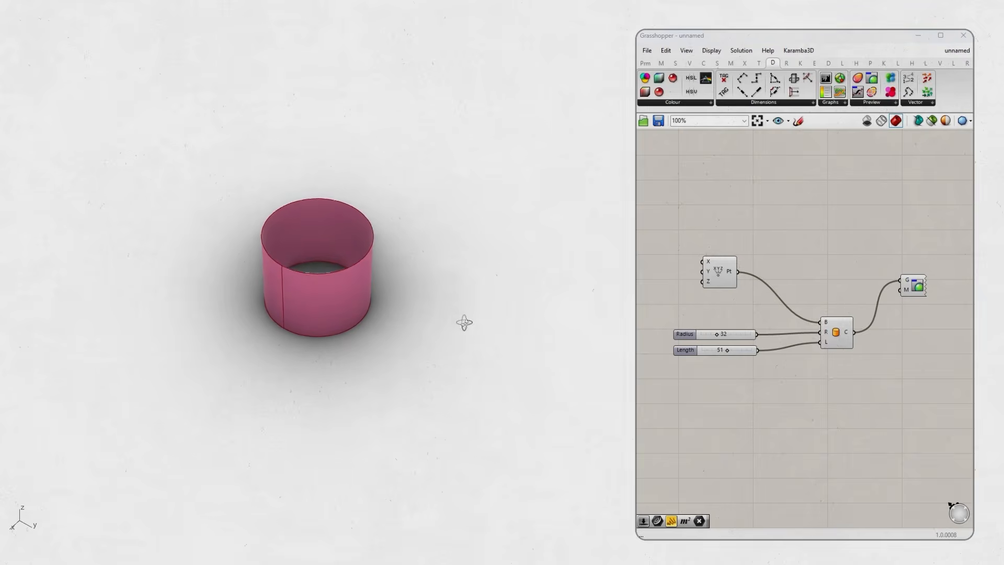
pyautogui.moveTo(842, 341); pyautogui.dragTo(843, 346)
pyautogui.moveTo(917, 292); pyautogui.dragTo(919, 276)
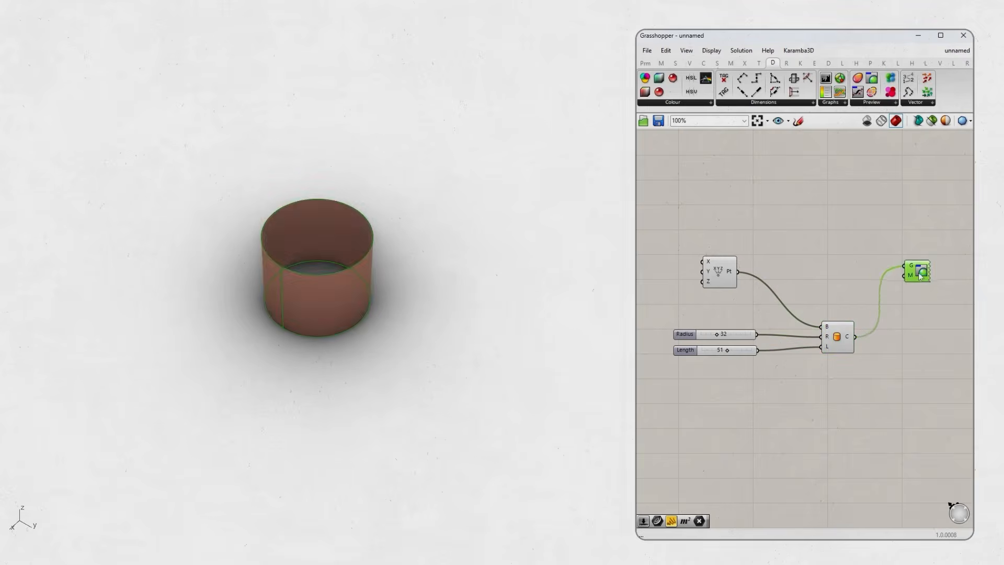
pyautogui.click(877, 347)
pyautogui.moveTo(848, 343); pyautogui.dragTo(842, 332, button='right')
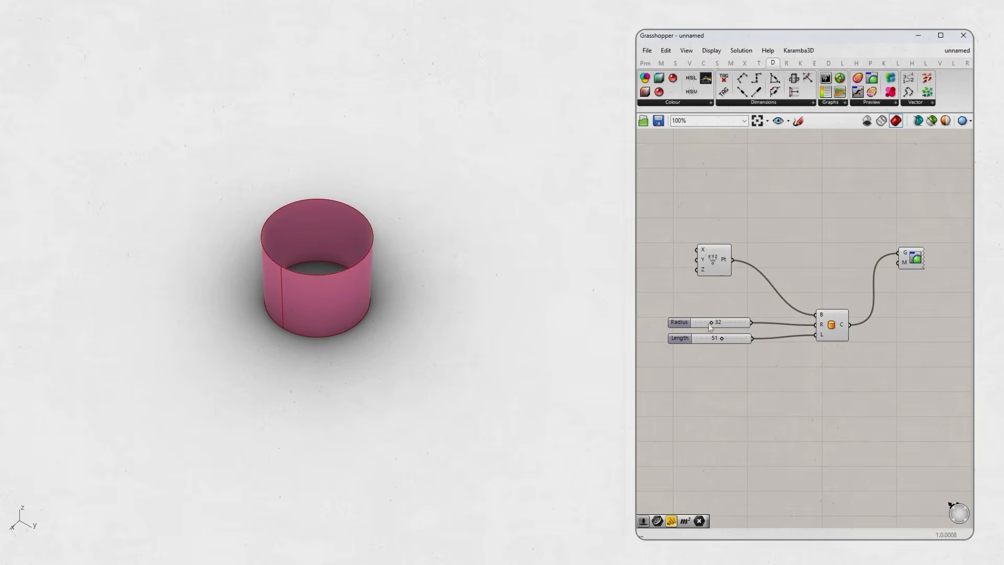
pyautogui.moveTo(713, 325)
pyautogui.mouseDown()
pyautogui.moveTo(725, 325)
pyautogui.moveTo(707, 330)
pyautogui.mouseUp()
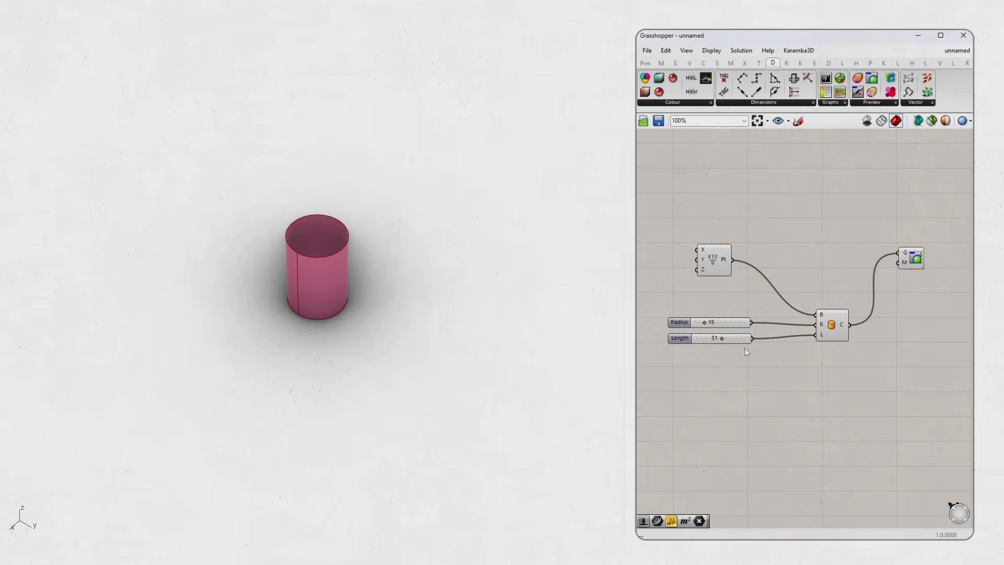
# Replace the Cylinder and its two sliders with a new Cylinder component, and connect Construct Point to its Base input.
pyautogui.moveTo(867, 369); pyautogui.dragTo(678, 309)
pyautogui.press('Delete')
pyautogui.doubleClick(811, 340)
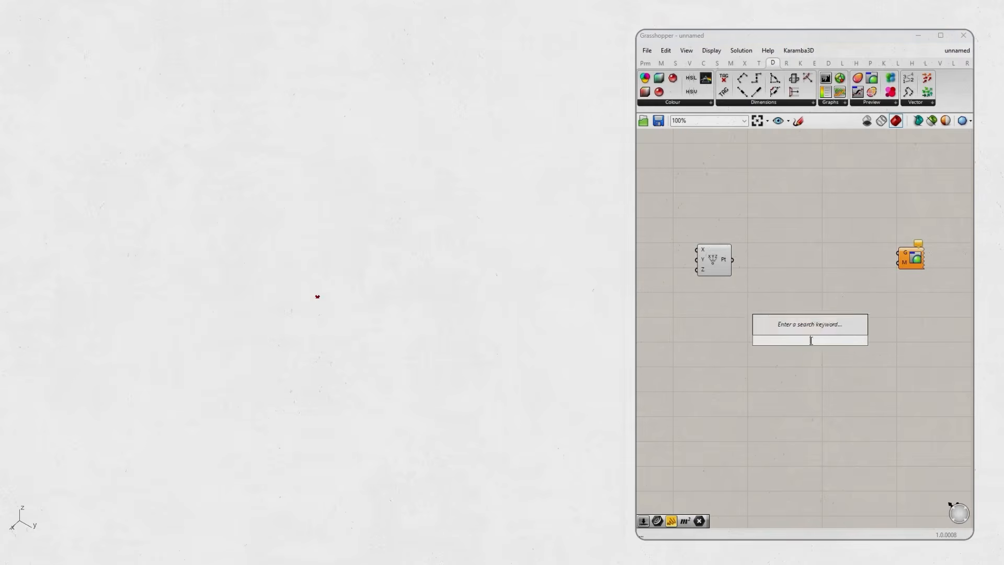
pyautogui.write('cy')
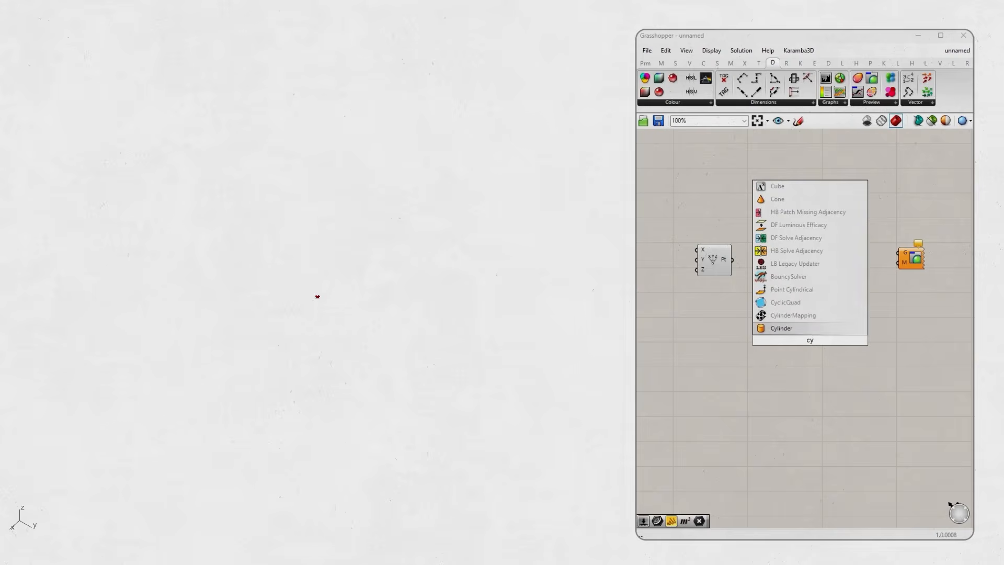
pyautogui.press('Return')
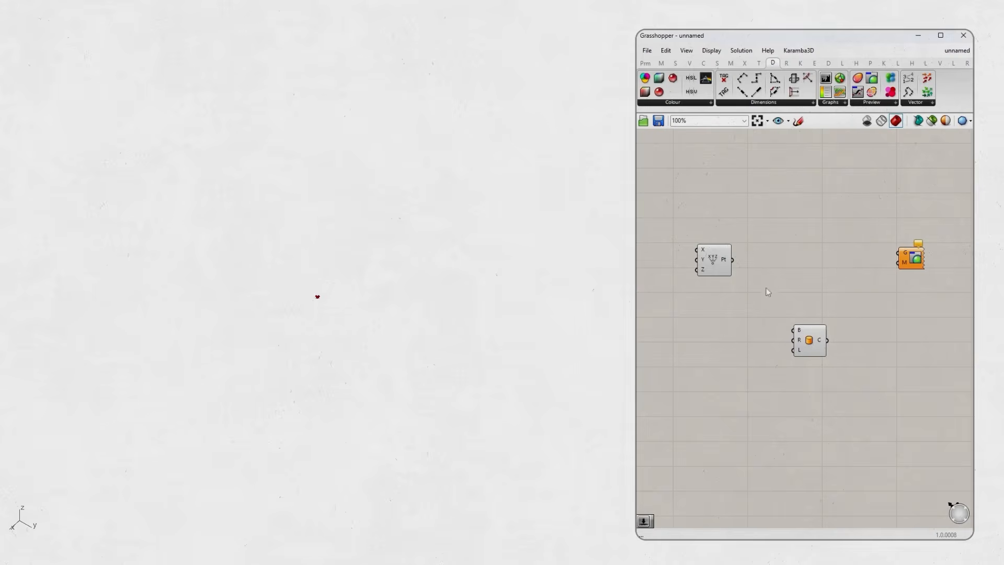
pyautogui.moveTo(733, 260); pyautogui.dragTo(823, 320)
pyautogui.click(816, 333)
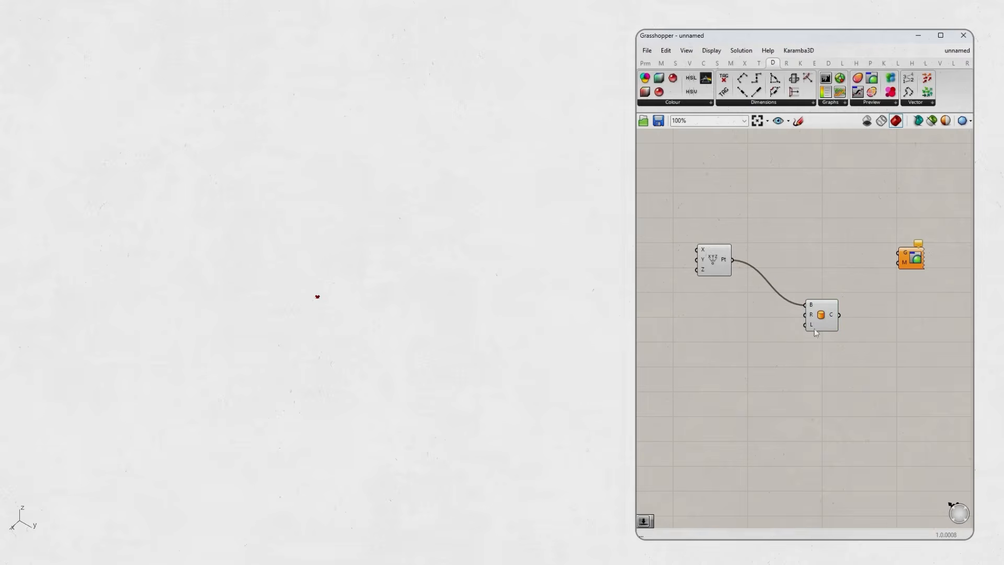
# Add a number slider of 25, connect it to the Cylinder's Radius input, align it with the component and reduce it to 5.
pyautogui.doubleClick(702, 343)
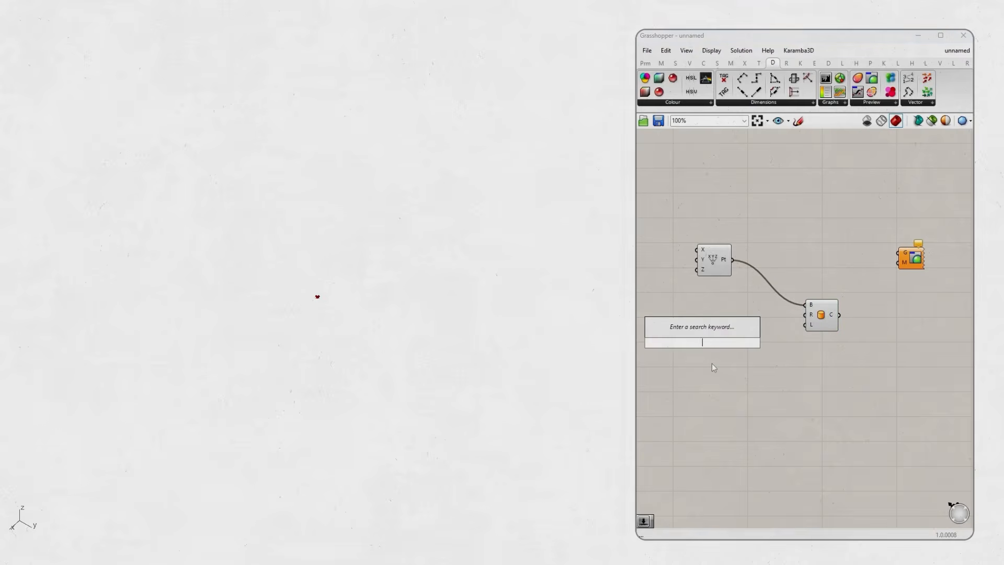
pyautogui.write('25')
pyautogui.press('Return')
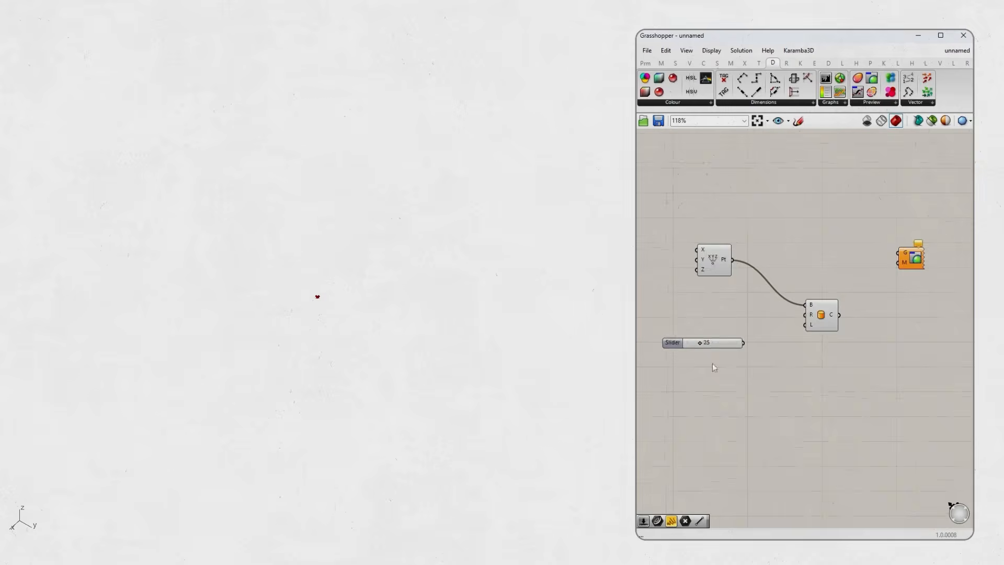
pyautogui.scroll(1, 712, 363)
pyautogui.moveTo(749, 339)
pyautogui.mouseDown()
pyautogui.moveTo(822, 307)
pyautogui.moveTo(841, 316)
pyautogui.mouseUp()
pyautogui.moveTo(675, 340); pyautogui.dragTo(699, 318)
pyautogui.moveTo(833, 323); pyautogui.dragTo(839, 327)
pyautogui.moveTo(699, 318)
pyautogui.mouseDown()
pyautogui.moveTo(714, 319)
pyautogui.moveTo(691, 321)
pyautogui.mouseUp()
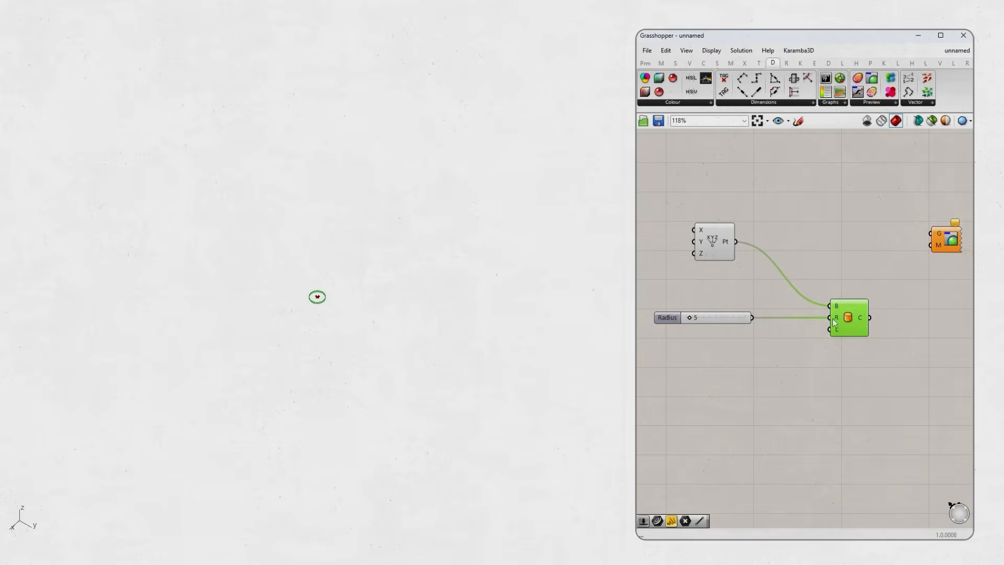
# Add a second number slider of 25, connect it to the Cylinder's Length input, raise it to 100 and place it below the Radius slider.
pyautogui.doubleClick(797, 339)
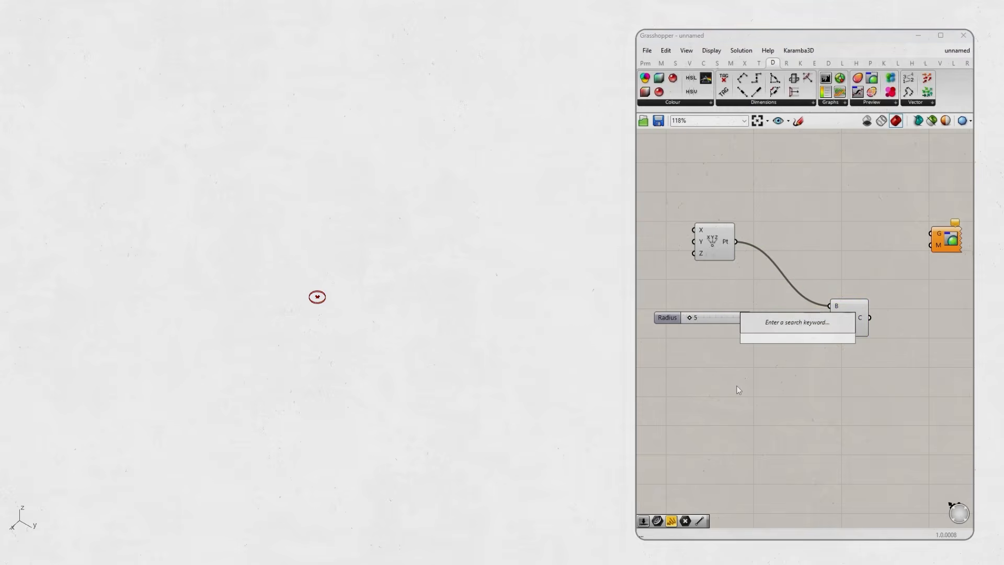
pyautogui.write('25')
pyautogui.press('Return')
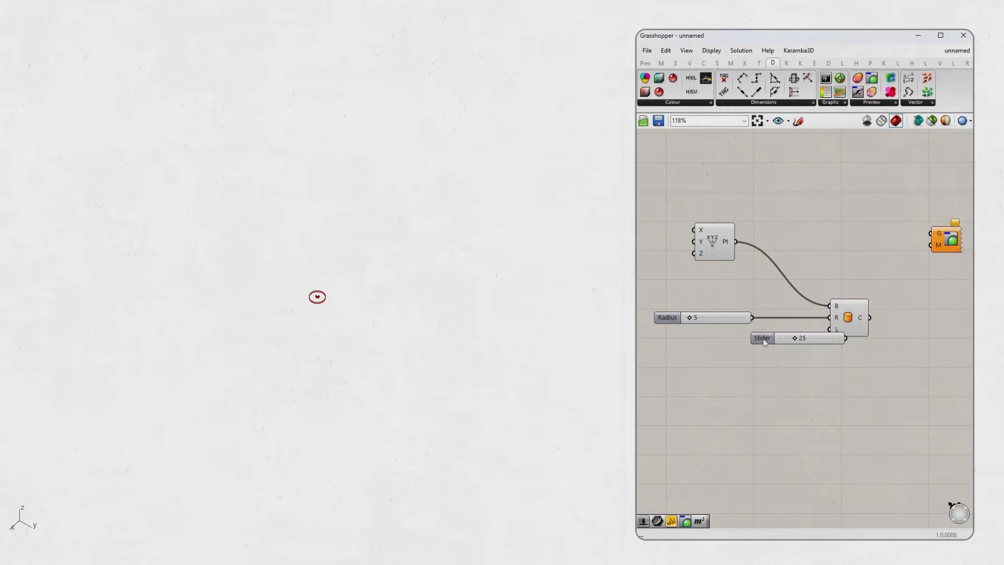
pyautogui.moveTo(764, 341); pyautogui.dragTo(698, 355)
pyautogui.moveTo(770, 351); pyautogui.dragTo(830, 329)
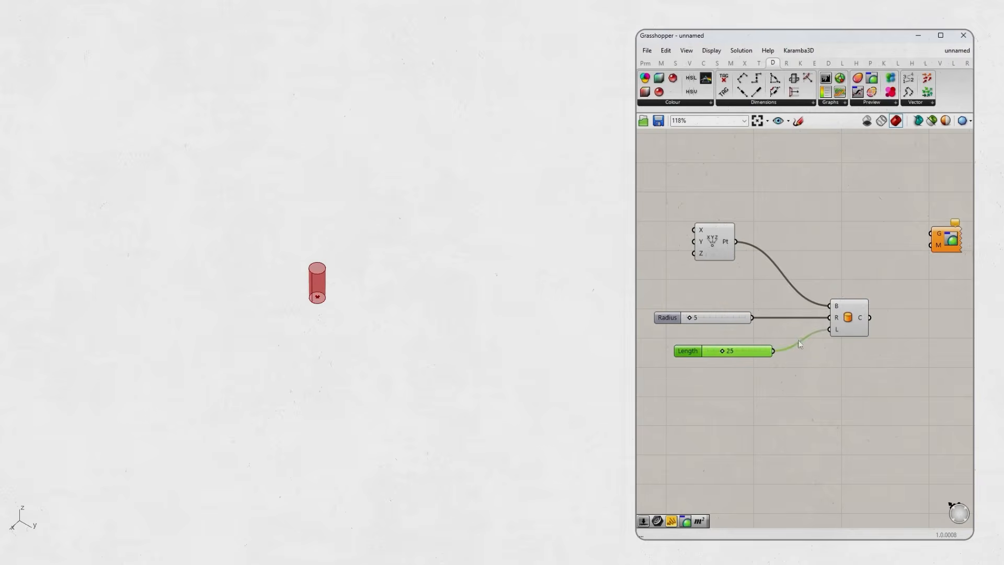
pyautogui.moveTo(726, 353); pyautogui.dragTo(778, 356)
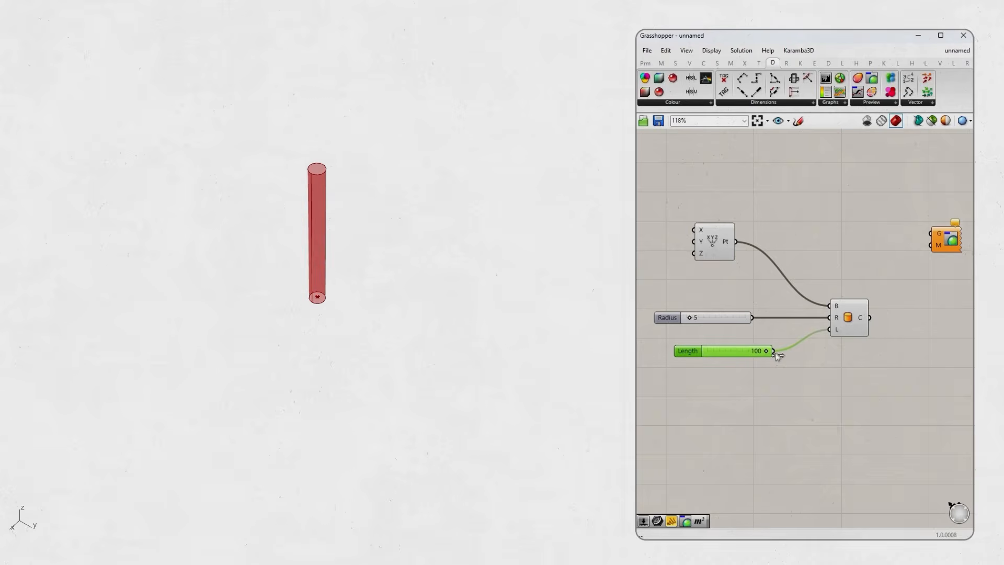
pyautogui.moveTo(694, 350); pyautogui.dragTo(674, 334)
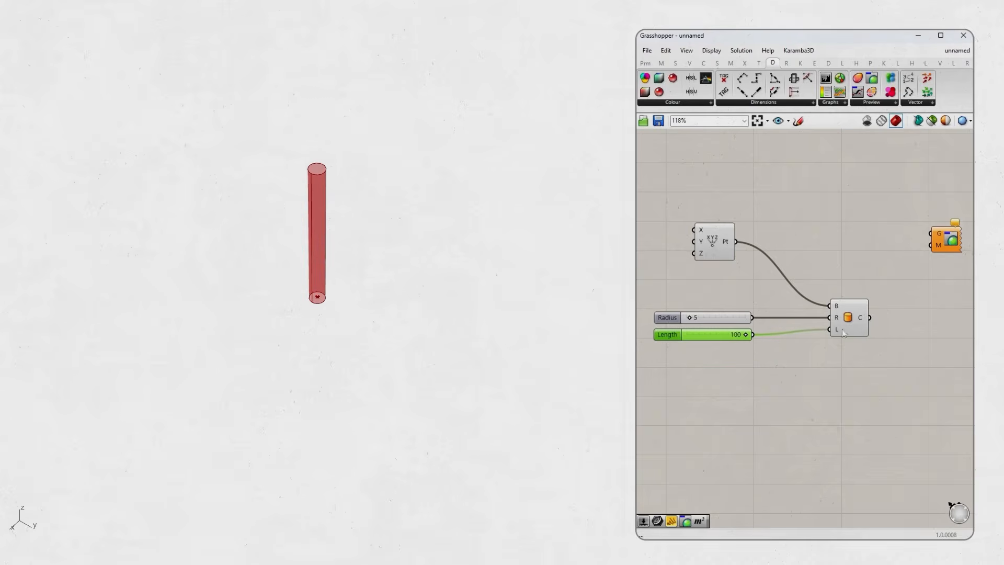
# Connect the Cylinder's output to the Custom Preview's Geometry input and view the shaded cylinder.
pyautogui.moveTo(871, 319); pyautogui.dragTo(931, 233)
pyautogui.click(918, 329)
pyautogui.click(421, 296)
pyautogui.moveTo(421, 296); pyautogui.dragTo(402, 259, button='right')
# Set the Cylinder's Radius slider to 17 and its Length slider to 47.
pyautogui.click(692, 317)
pyautogui.moveTo(693, 318); pyautogui.dragTo(714, 335)
pyautogui.moveTo(540, 312); pyautogui.dragTo(464, 354, button='right')
pyautogui.scroll(5, 311, 277)
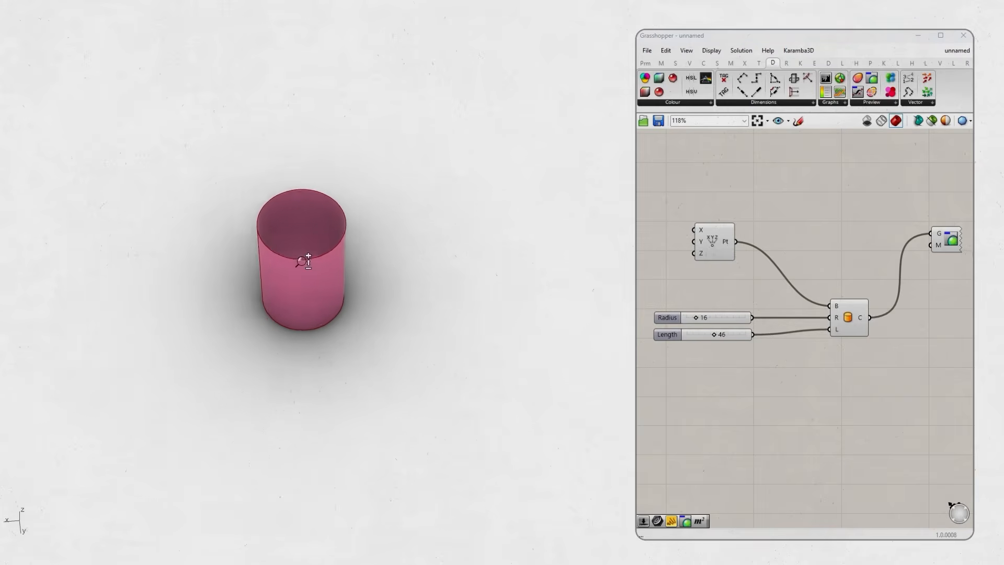
pyautogui.moveTo(307, 261); pyautogui.dragTo(313, 288, button='right')
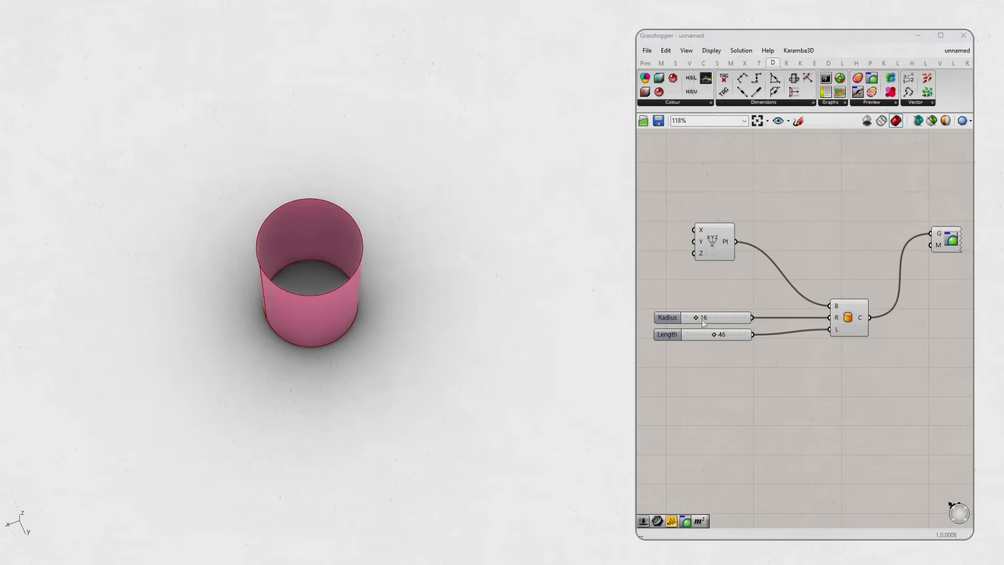
pyautogui.moveTo(700, 321)
pyautogui.mouseDown()
pyautogui.moveTo(715, 321)
pyautogui.moveTo(700, 325)
pyautogui.mouseUp()
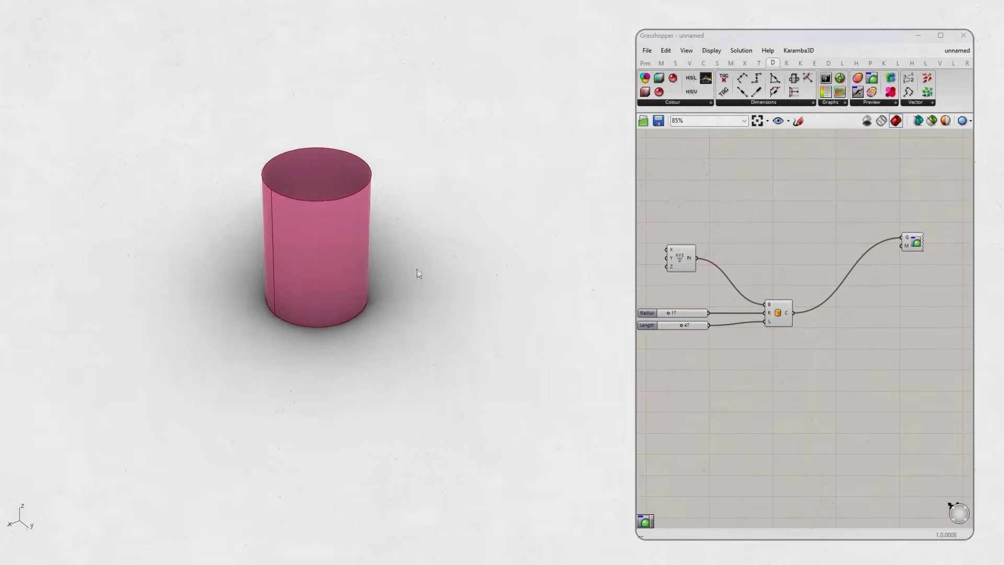
# Add a Cap Holes component and wire it between the Cylinder's output and the Custom Preview's Geometry input, level with the Cylinder.
pyautogui.moveTo(417, 269); pyautogui.dragTo(366, 287, button='right')
pyautogui.doubleClick(800, 381)
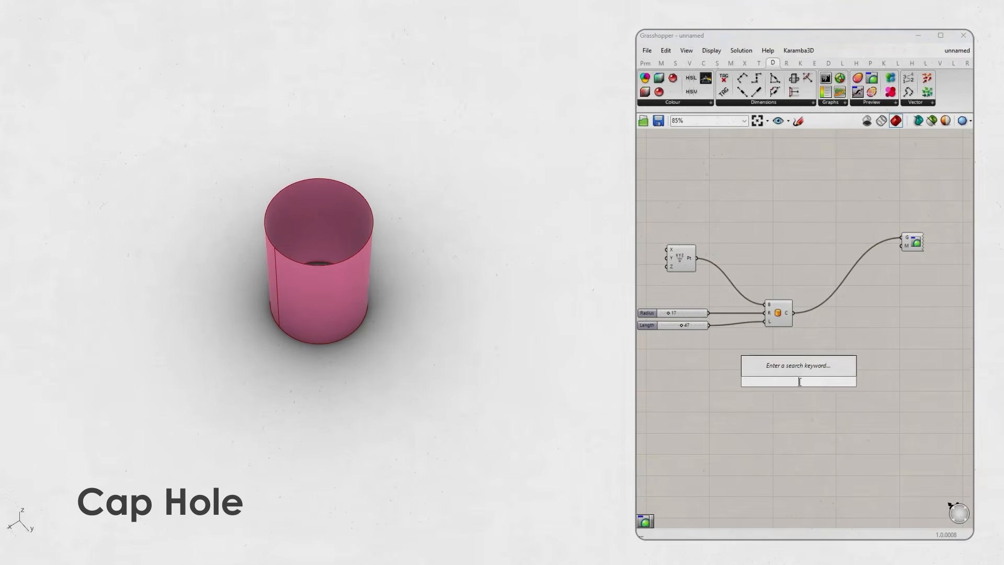
pyautogui.write('cap')
pyautogui.press('Return')
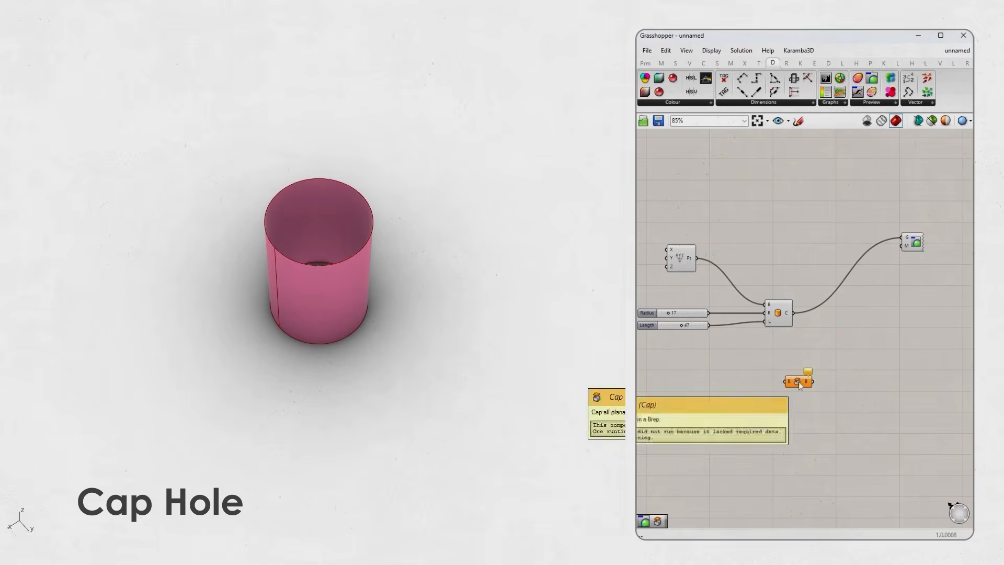
pyautogui.moveTo(799, 384); pyautogui.dragTo(904, 238)
pyautogui.click(869, 364)
pyautogui.moveTo(402, 306); pyautogui.dragTo(293, 270, button='right')
pyautogui.moveTo(853, 324); pyautogui.dragTo(849, 314)
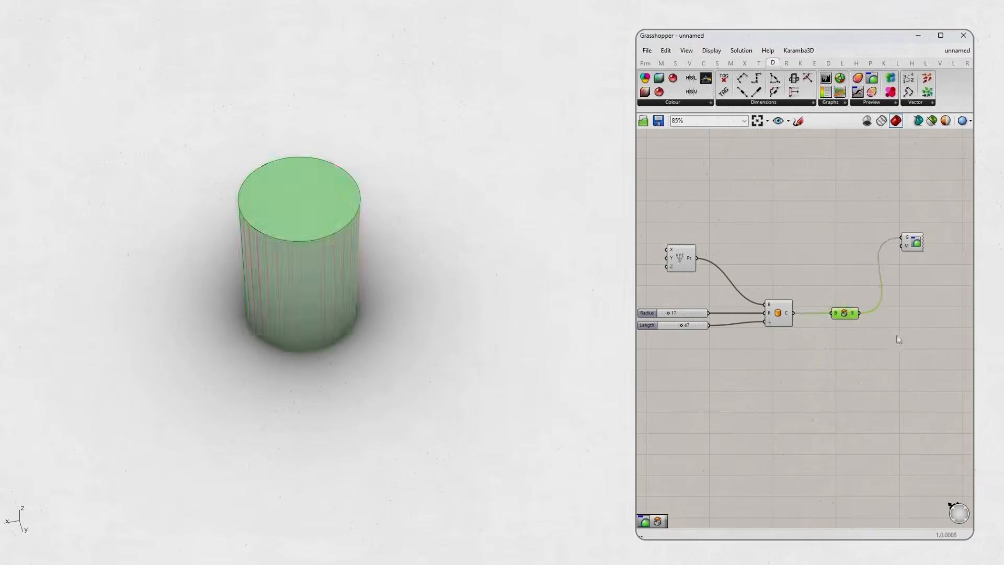
pyautogui.click(886, 332)
pyautogui.moveTo(484, 297); pyautogui.dragTo(358, 306, button='right')
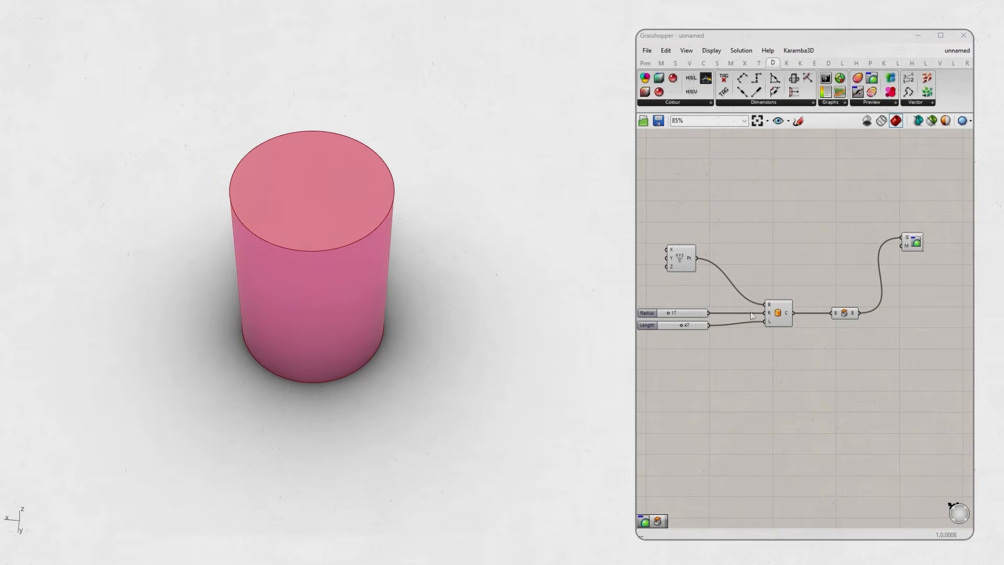
pyautogui.click(843, 314)
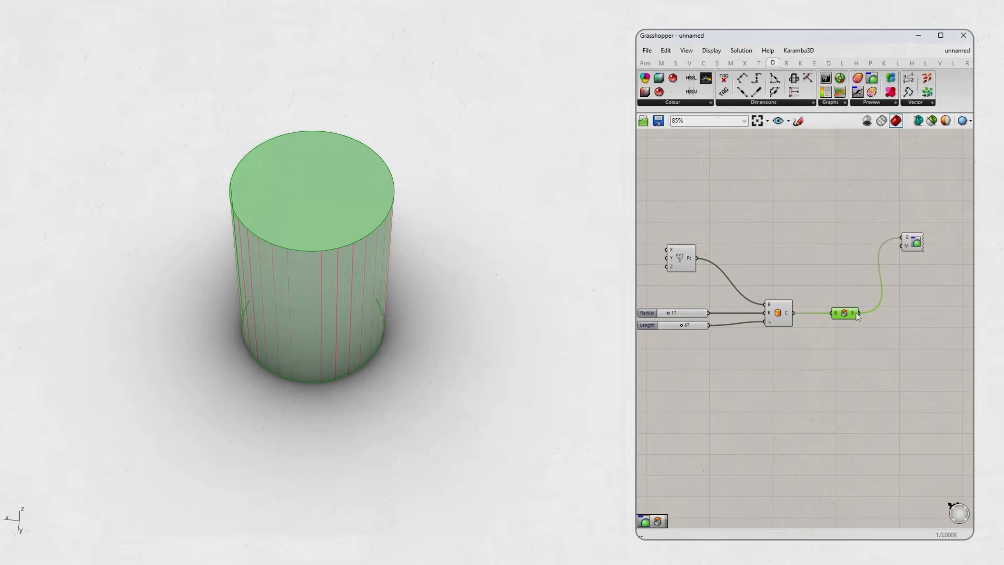
pyautogui.click(846, 348)
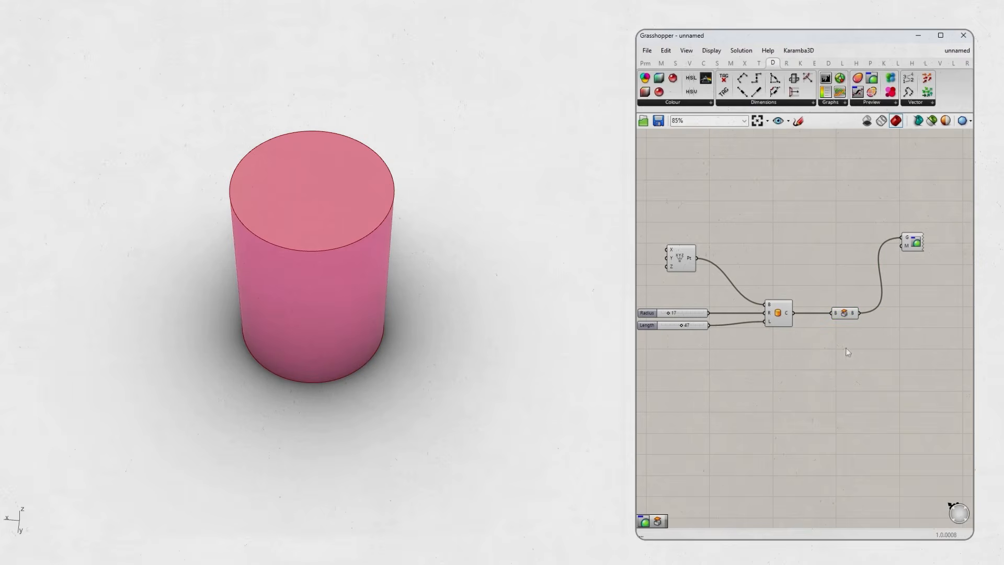
pyautogui.moveTo(435, 306); pyautogui.dragTo(431, 308, button='right')
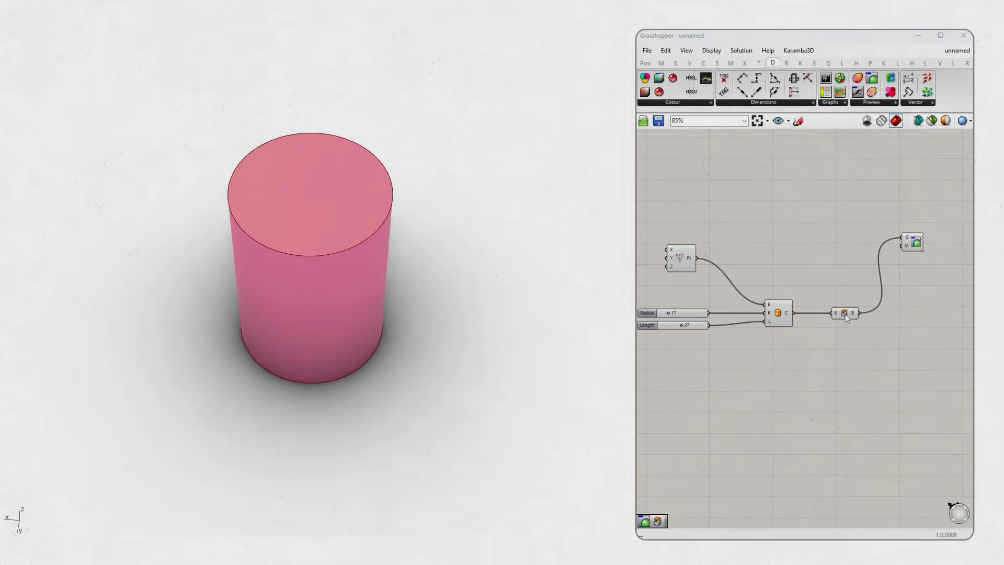
pyautogui.click(845, 313)
pyautogui.click(840, 357)
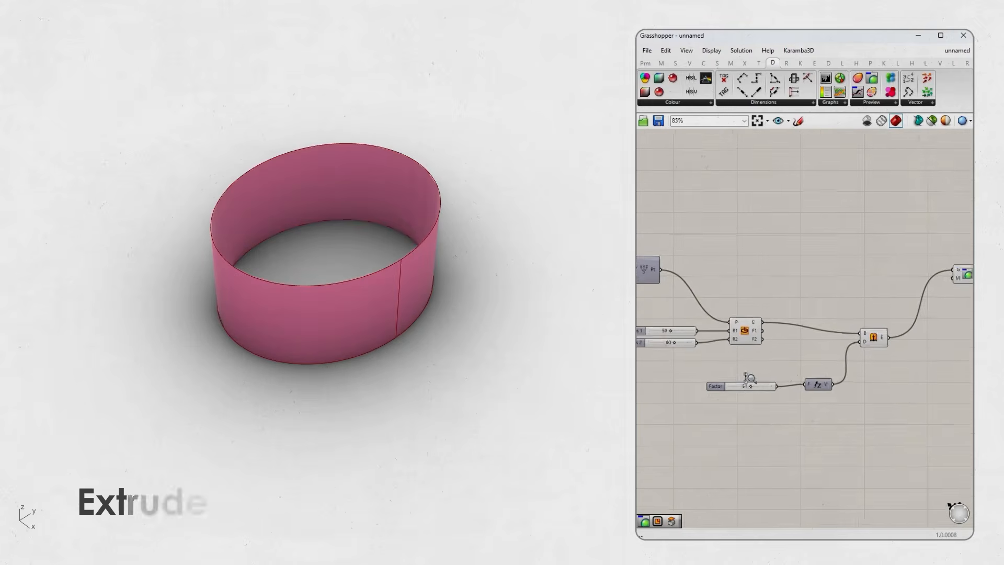
pyautogui.scroll(-1, 749, 378)
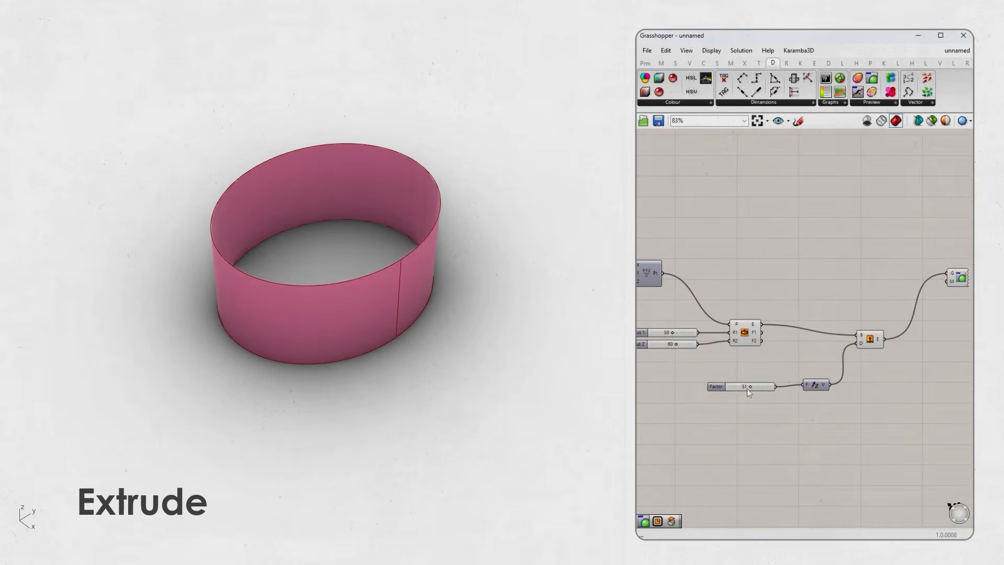
# Set the extrusion's Factor slider to 44.
pyautogui.scroll(3, 751, 389)
pyautogui.moveTo(758, 386)
pyautogui.mouseDown()
pyautogui.moveTo(787, 387)
pyautogui.moveTo(733, 397)
pyautogui.moveTo(787, 401)
pyautogui.moveTo(751, 403)
pyautogui.mouseUp()
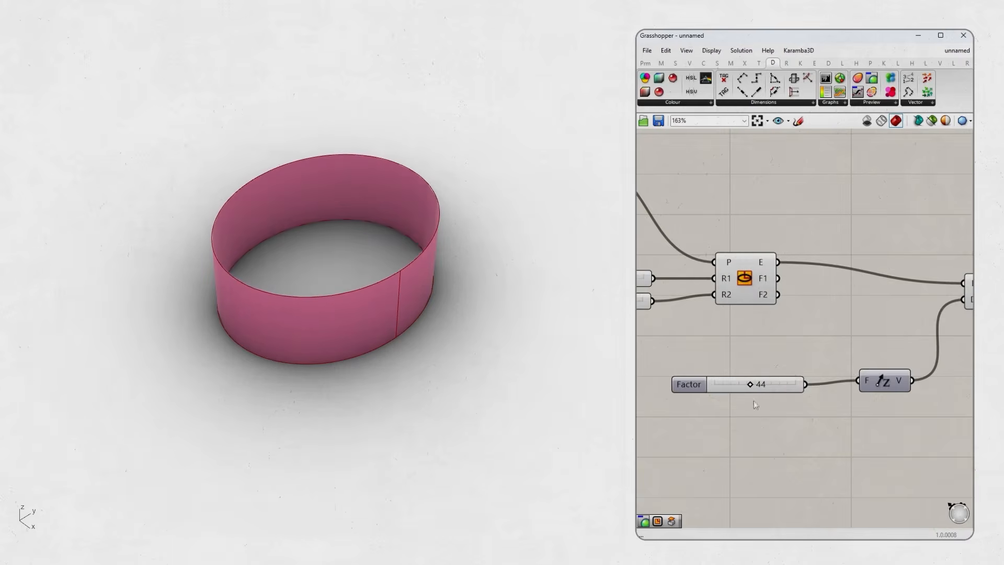
# Add a Cap Holes component above Extrude and wire it between Extrude's output and the Custom Preview's Geometry input, replacing the direct connection.
pyautogui.scroll(-4, 752, 404)
pyautogui.scroll(2, 868, 338)
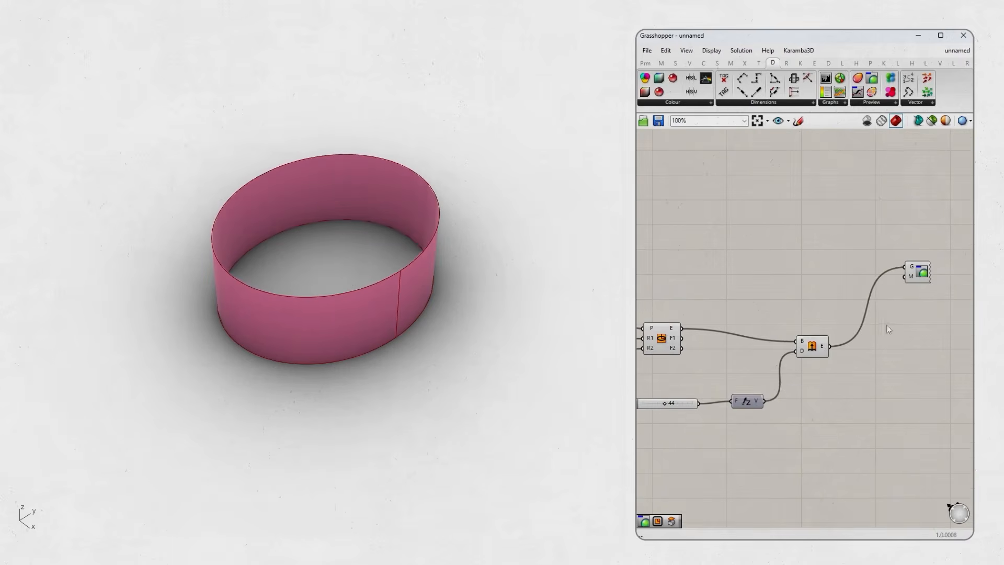
pyautogui.doubleClick(818, 291)
pyautogui.write('brep')
pyautogui.press('Return')
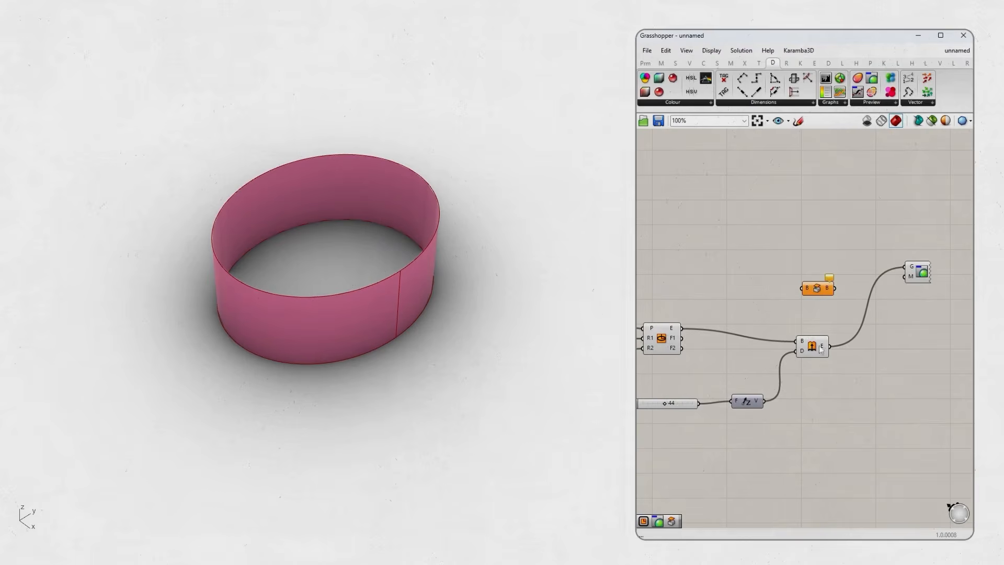
pyautogui.moveTo(831, 346); pyautogui.dragTo(802, 288)
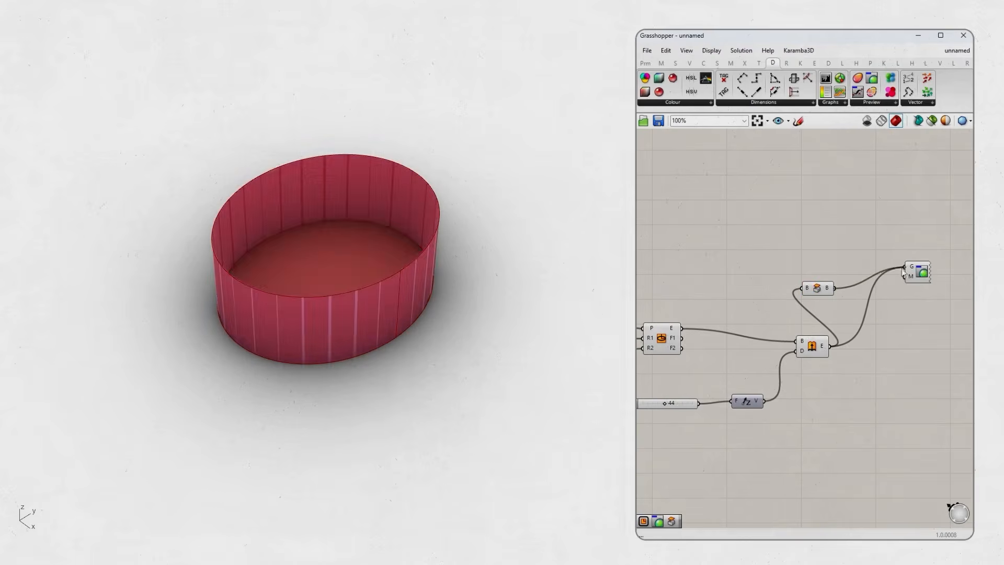
pyautogui.moveTo(907, 276); pyautogui.dragTo(906, 268)
pyautogui.moveTo(824, 294); pyautogui.dragTo(839, 284)
# Set the Factor slider of the capped extrusion to 23.
pyautogui.click(760, 370)
pyautogui.moveTo(668, 406); pyautogui.dragTo(658, 412)
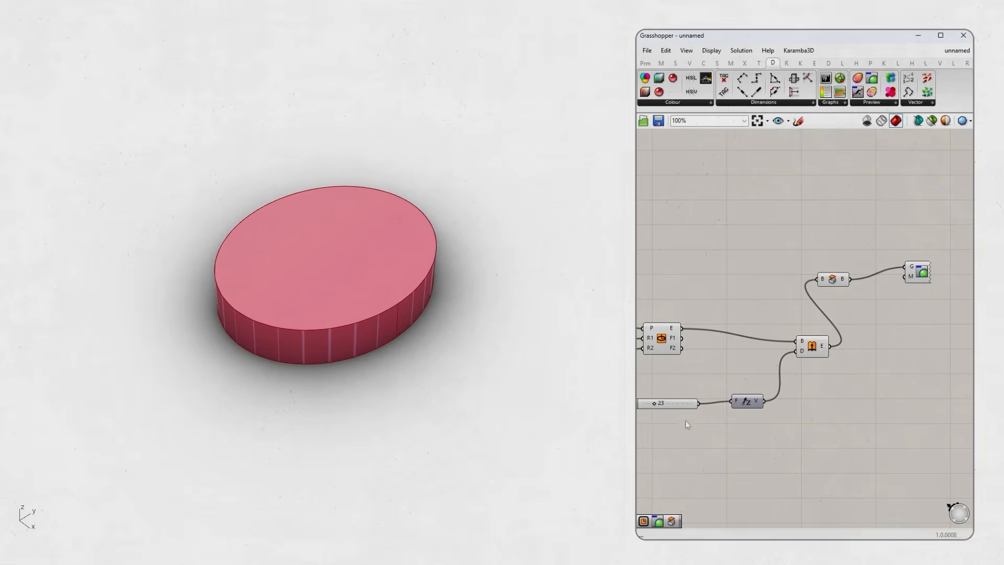
pyautogui.scroll(-4, 788, 366)
pyautogui.scroll(4, 802, 350)
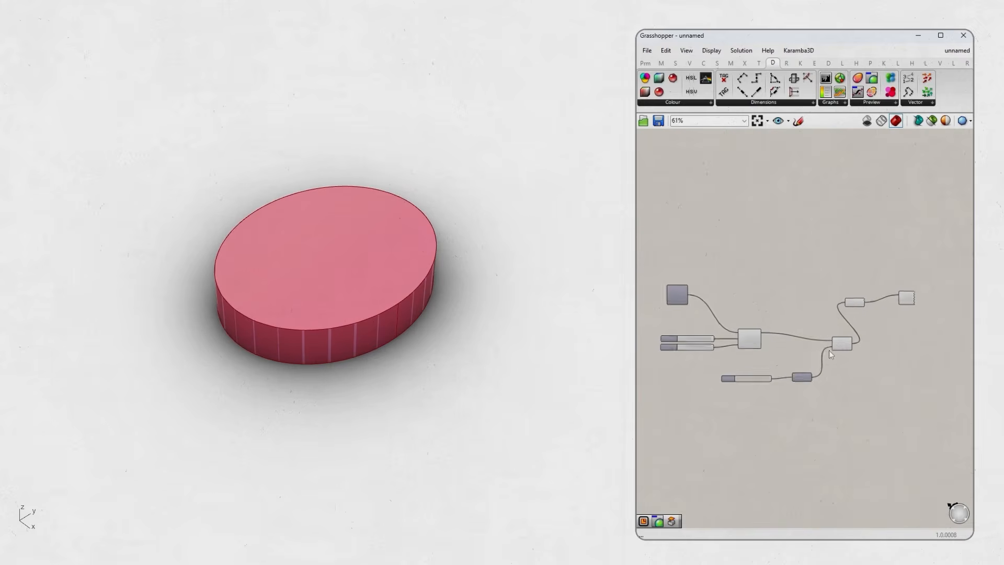
pyautogui.moveTo(861, 364); pyautogui.dragTo(819, 338, button='right')
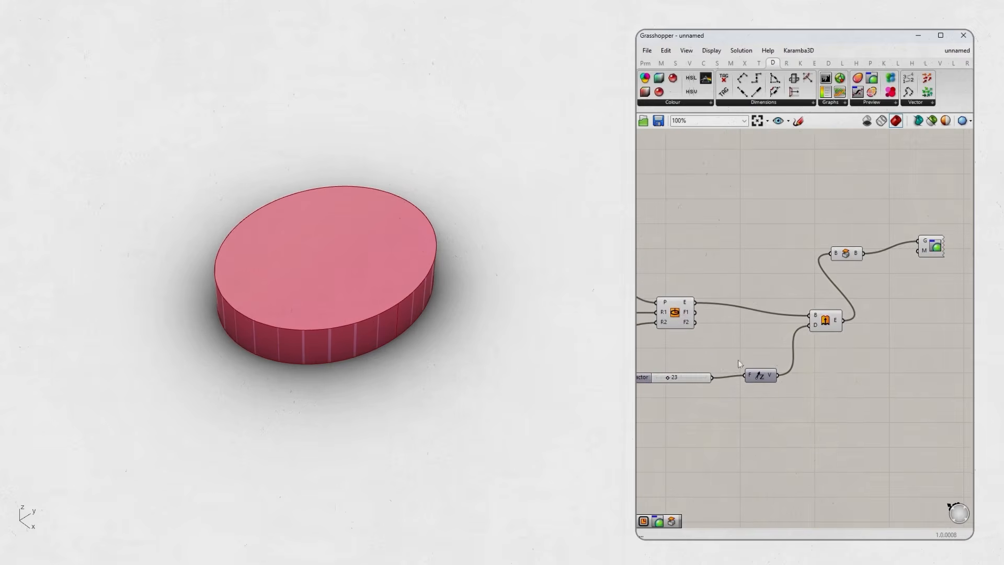
# Add an Extrude component, connect the Ellipse's output to its Base input and place it level with the Ellipse.
pyautogui.scroll(-2, 808, 347)
pyautogui.doubleClick(800, 369)
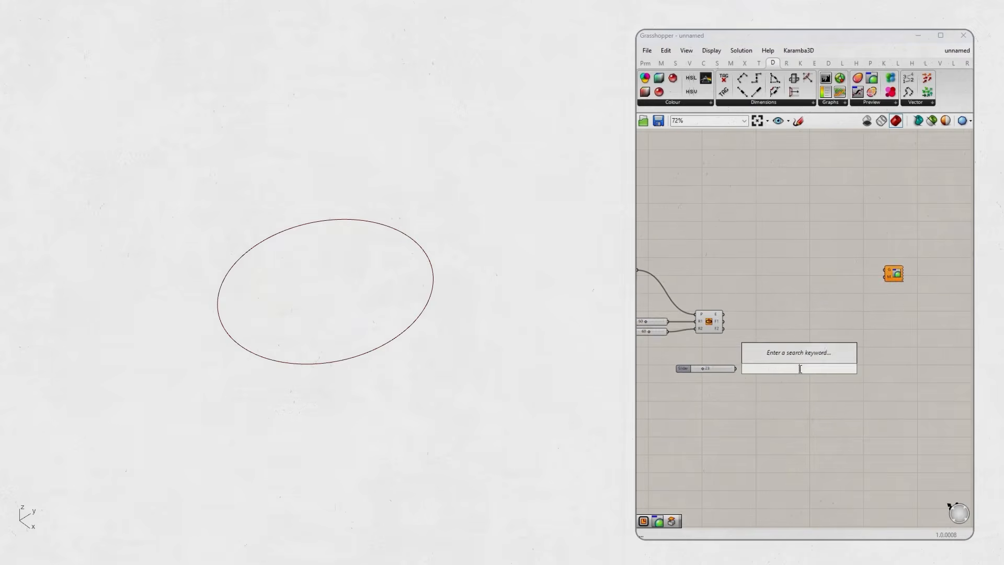
pyautogui.write('extru')
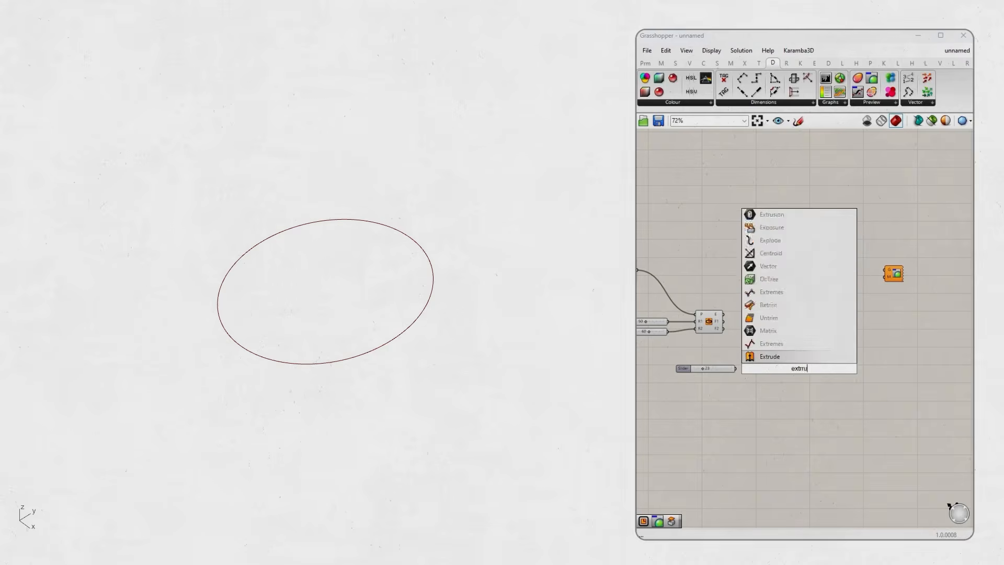
pyautogui.press('Return')
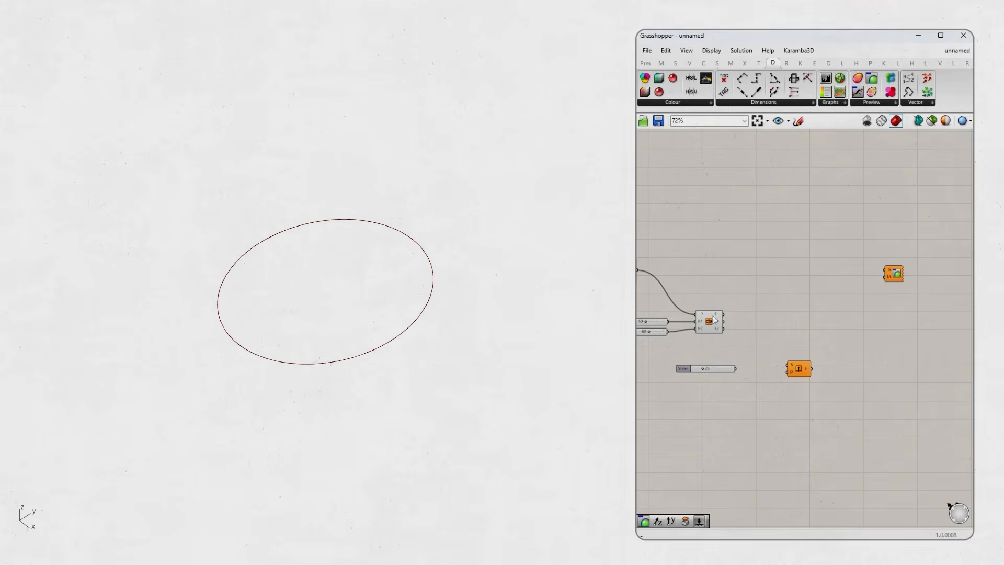
pyautogui.moveTo(744, 335); pyautogui.dragTo(784, 361)
pyautogui.moveTo(731, 320); pyautogui.dragTo(728, 320)
pyautogui.moveTo(799, 371); pyautogui.dragTo(808, 321)
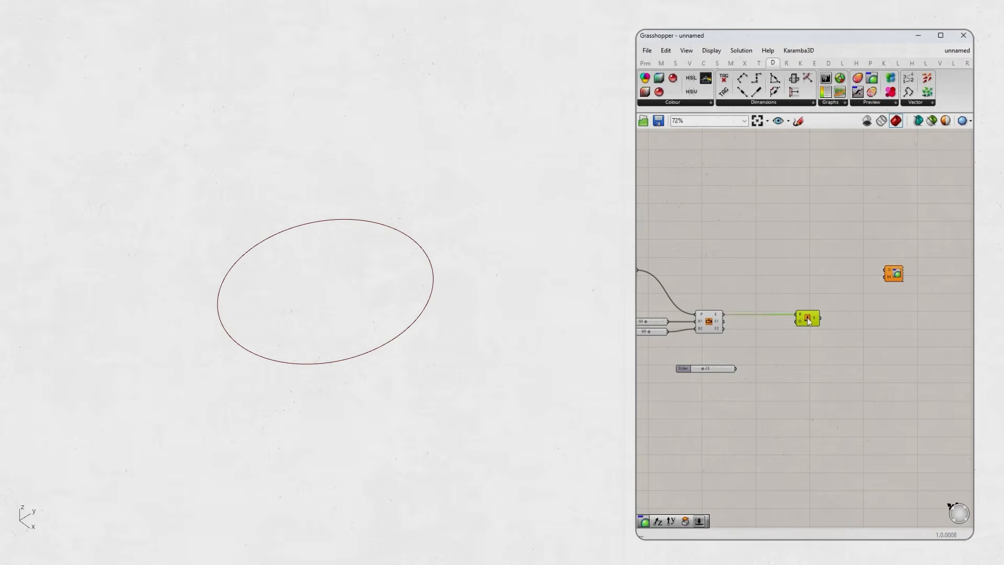
# Add a Unit Z component, connect its vector to Extrude's Direction input and place it lower on the canvas.
pyautogui.scroll(4, 790, 331)
pyautogui.click(779, 355)
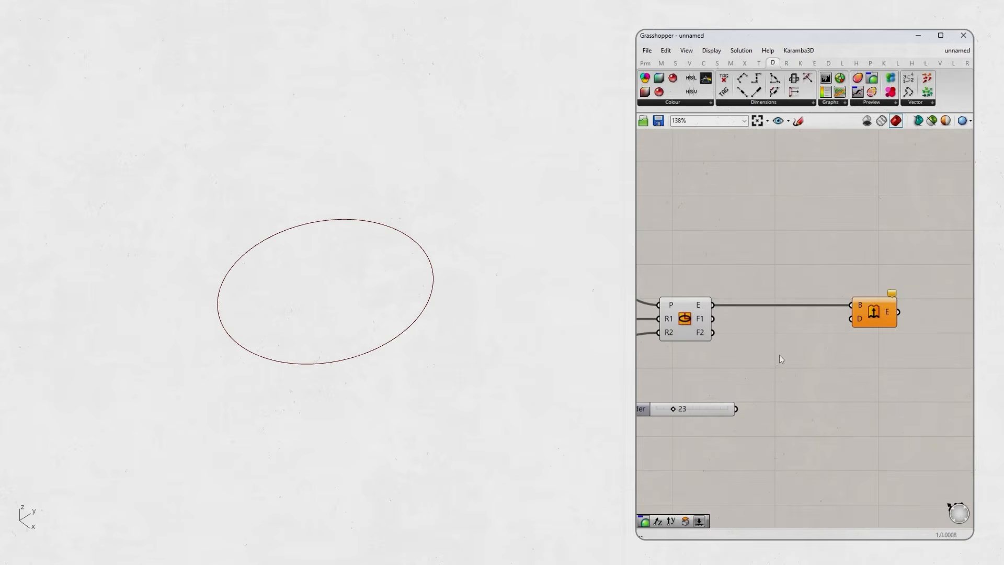
pyautogui.doubleClick(813, 359)
pyautogui.write('z')
pyautogui.press('Return')
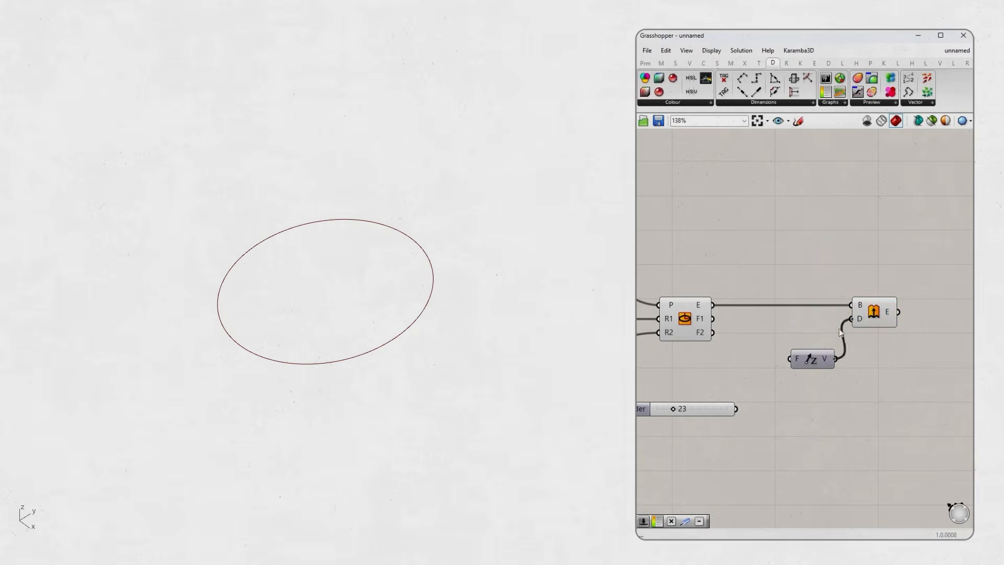
pyautogui.moveTo(818, 364); pyautogui.dragTo(807, 392)
pyautogui.moveTo(802, 384); pyautogui.dragTo(884, 371, button='right')
# Replace the existing slider with a new number slider of 50, connect it to Unit Z's Factor input and adjust the extrusion height.
pyautogui.click(780, 430)
pyautogui.moveTo(725, 401); pyautogui.dragTo(707, 400)
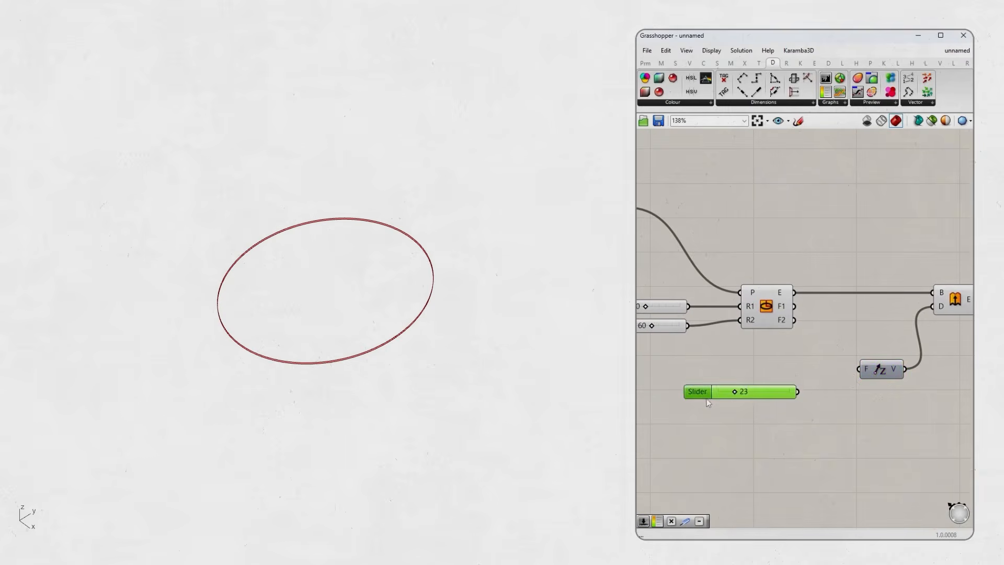
pyautogui.press('Delete')
pyautogui.doubleClick(708, 399)
pyautogui.write('50')
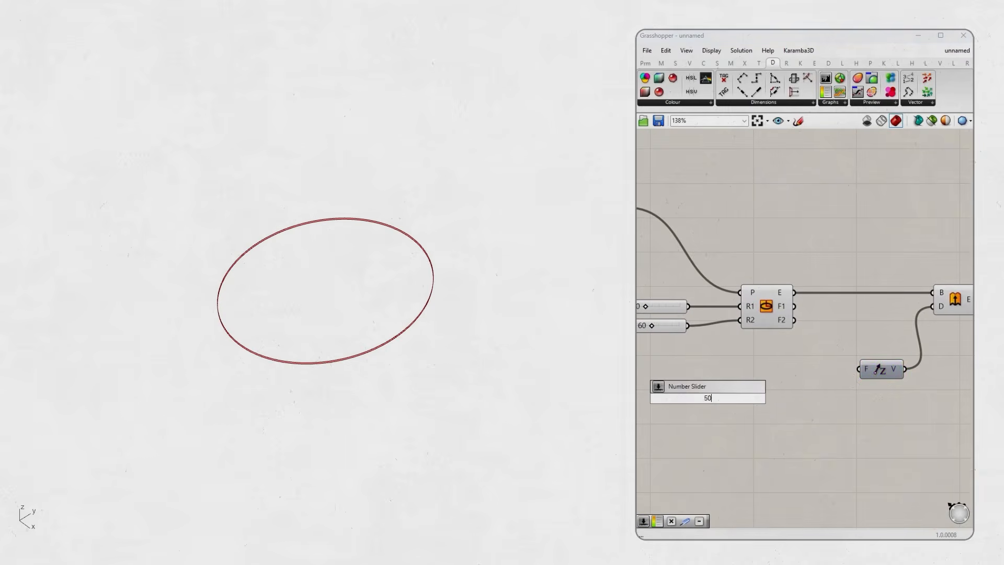
pyautogui.press('Return')
pyautogui.moveTo(822, 381); pyautogui.dragTo(846, 401)
pyautogui.click(820, 370)
pyautogui.moveTo(726, 400)
pyautogui.mouseDown()
pyautogui.moveTo(743, 402)
pyautogui.moveTo(728, 405)
pyautogui.mouseUp()
# Connect Extrude's output to the Custom Preview's Geometry input.
pyautogui.scroll(-2, 728, 406)
pyautogui.moveTo(868, 345); pyautogui.dragTo(780, 368, button='right')
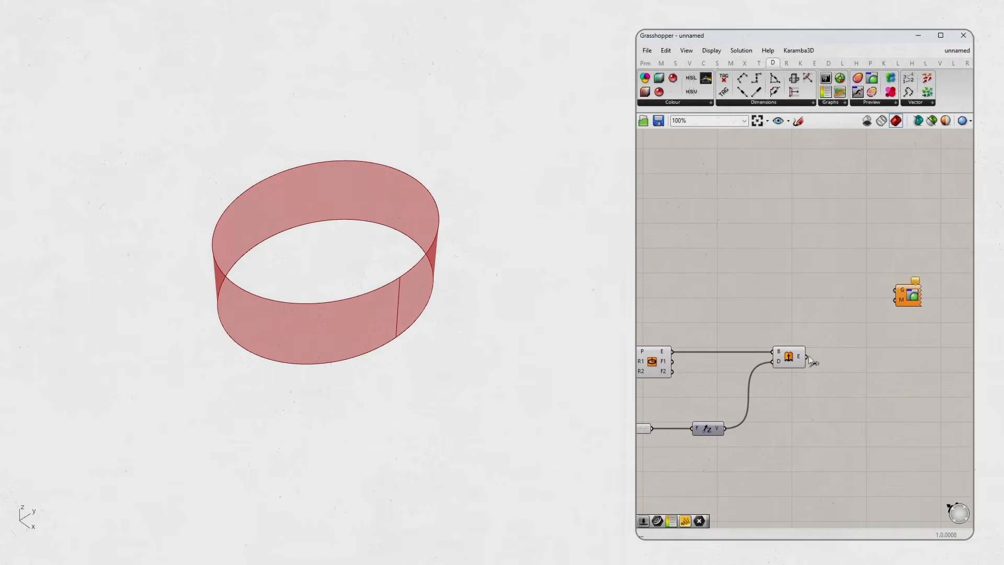
pyautogui.moveTo(842, 342); pyautogui.dragTo(898, 292)
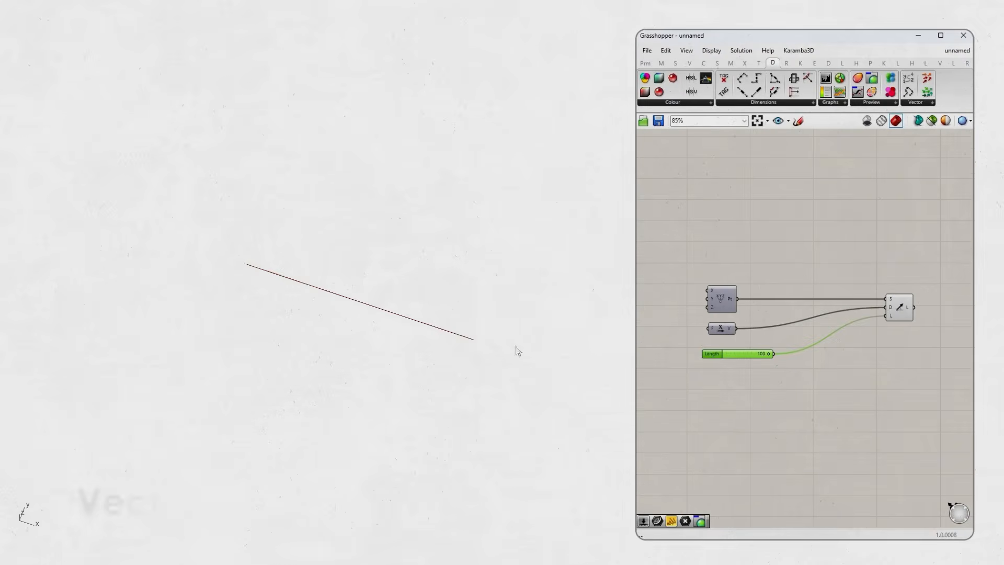
# Move the Line SDL component slightly down and set its Length slider to 75.
pyautogui.moveTo(900, 307); pyautogui.dragTo(899, 317)
pyautogui.click(722, 331)
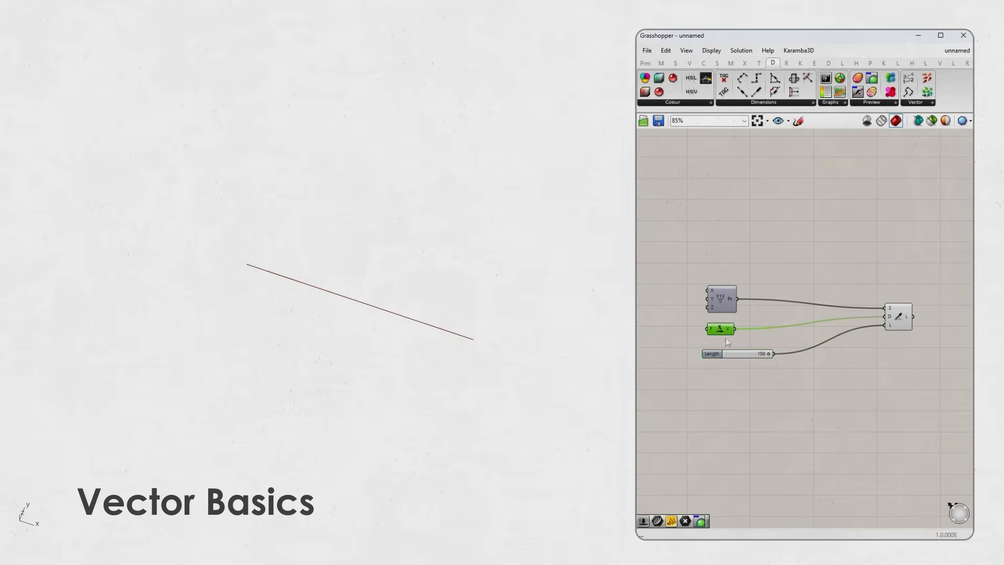
pyautogui.moveTo(750, 354); pyautogui.dragTo(759, 358)
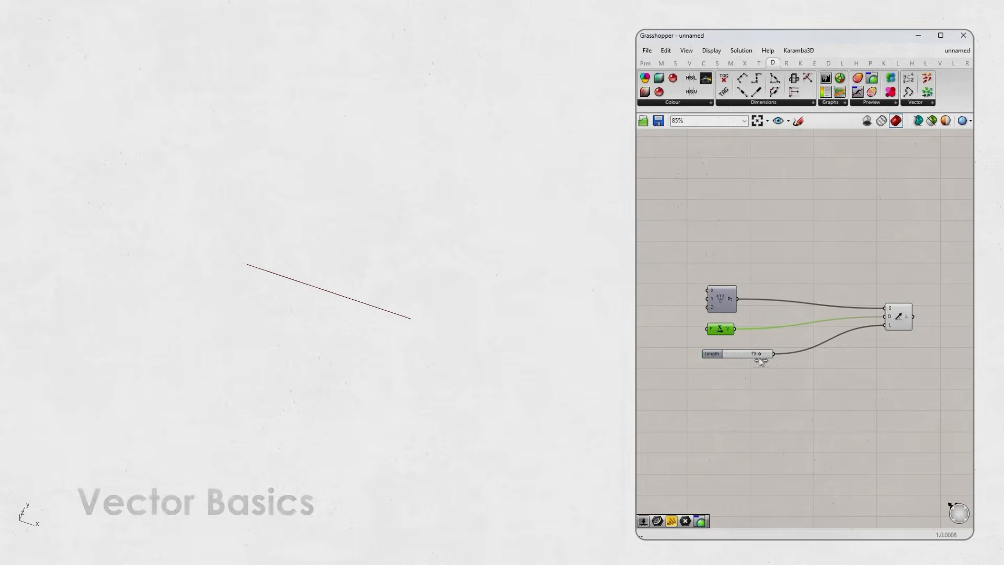
# Add a Unit Y component below the Length slider and connect it to Line SDL's Direction input in place of Unit X.
pyautogui.doubleClick(726, 388)
pyautogui.press('Return')
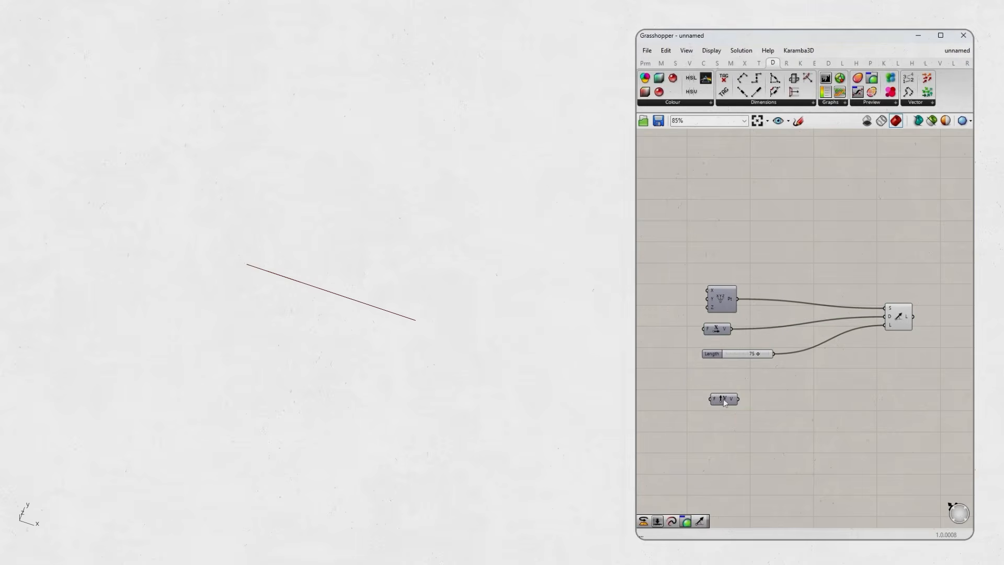
pyautogui.moveTo(724, 398); pyautogui.dragTo(886, 317)
pyautogui.click(716, 329)
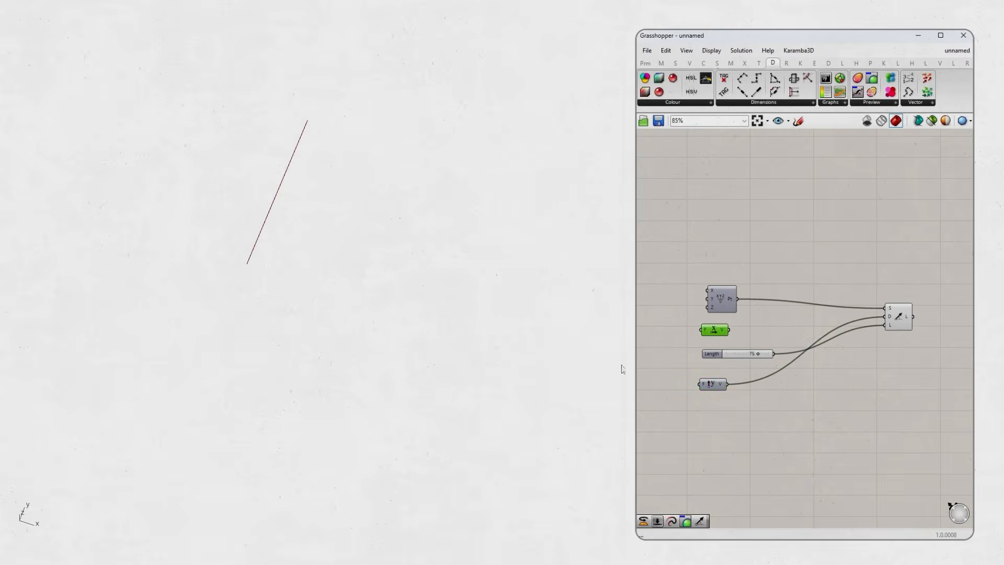
# Add a Unit Z component, feed Unit X, Unit Y and Unit Z in turn into the line's Direction input, and place Unit Z under Unit Y.
pyautogui.doubleClick(731, 436)
pyautogui.click(731, 436)
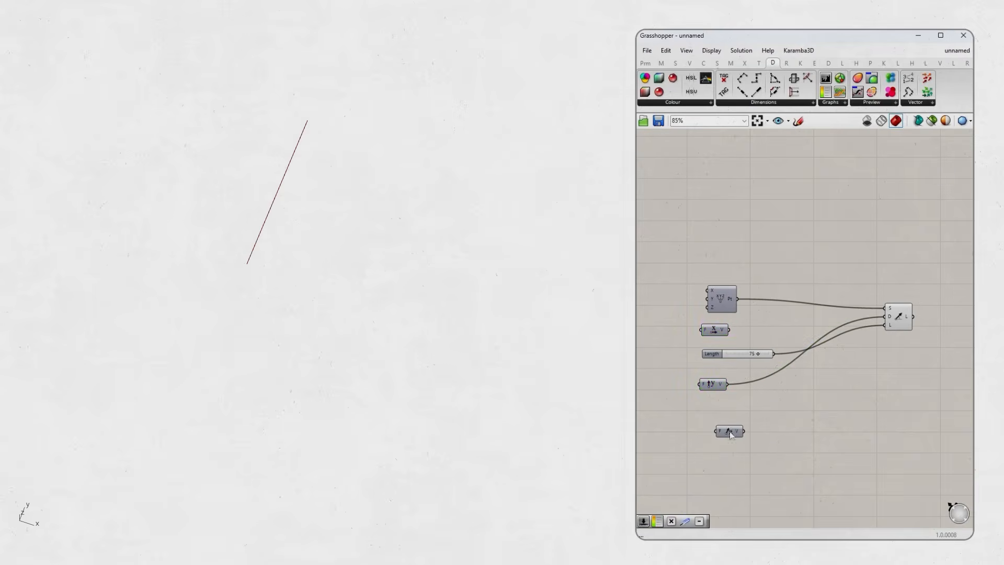
pyautogui.moveTo(732, 331); pyautogui.dragTo(886, 316)
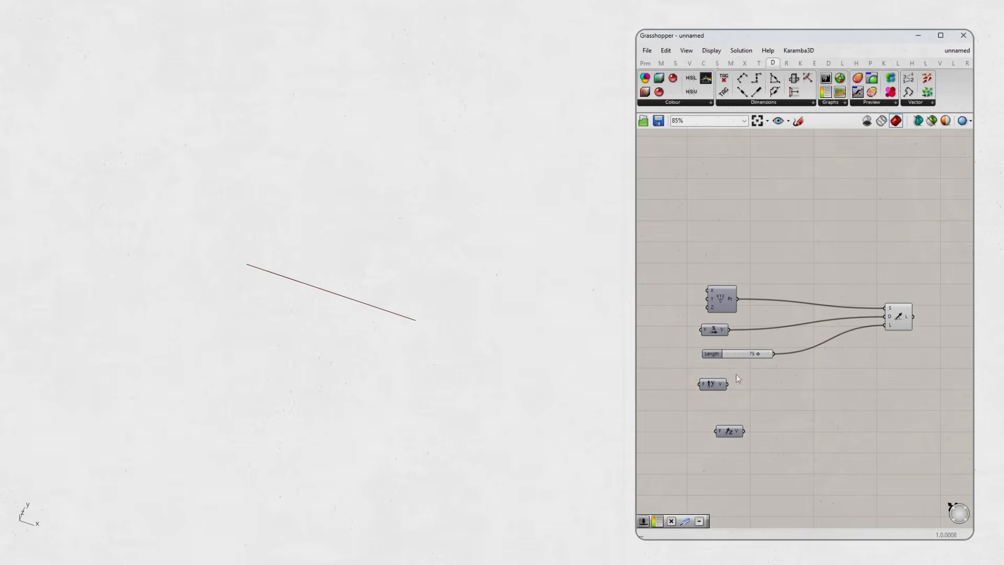
pyautogui.moveTo(777, 372); pyautogui.dragTo(886, 316)
pyautogui.moveTo(823, 374); pyautogui.dragTo(886, 317)
pyautogui.moveTo(564, 360); pyautogui.dragTo(417, 267, button='right')
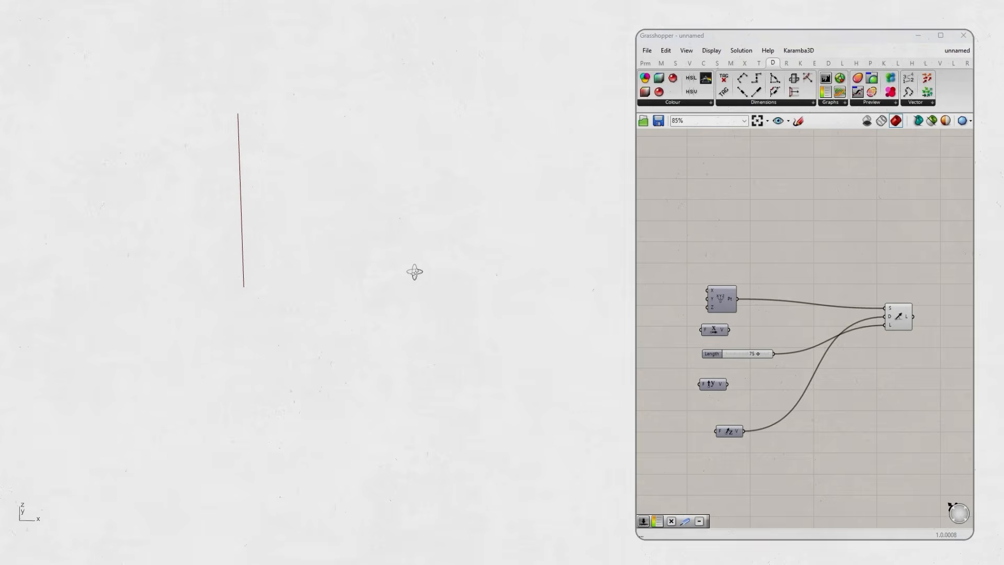
pyautogui.moveTo(729, 431); pyautogui.dragTo(714, 401)
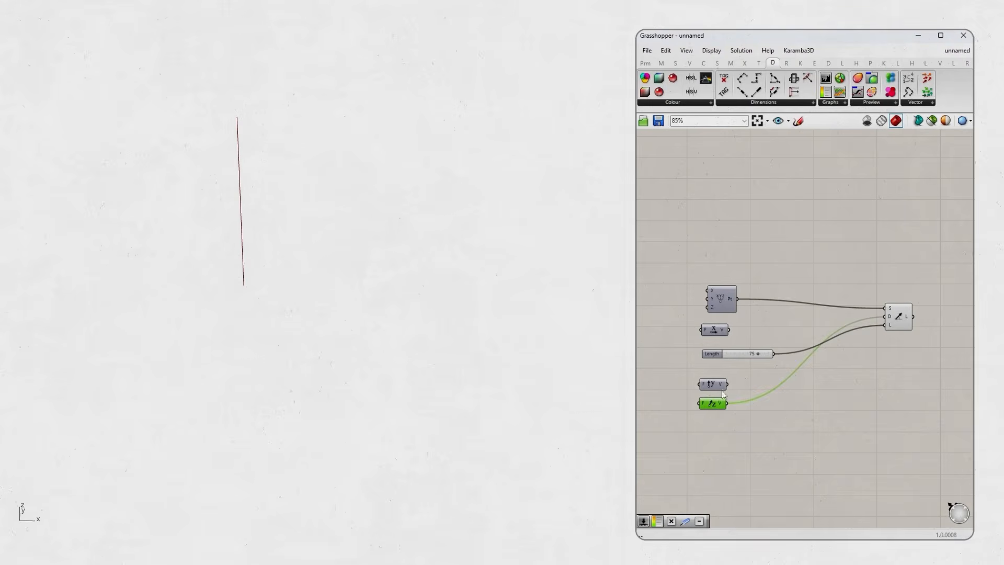
# Switch the line's Direction input to Unit X, set the Length slider to 81 and return the direction to Unit Z.
pyautogui.moveTo(729, 330); pyautogui.dragTo(886, 316)
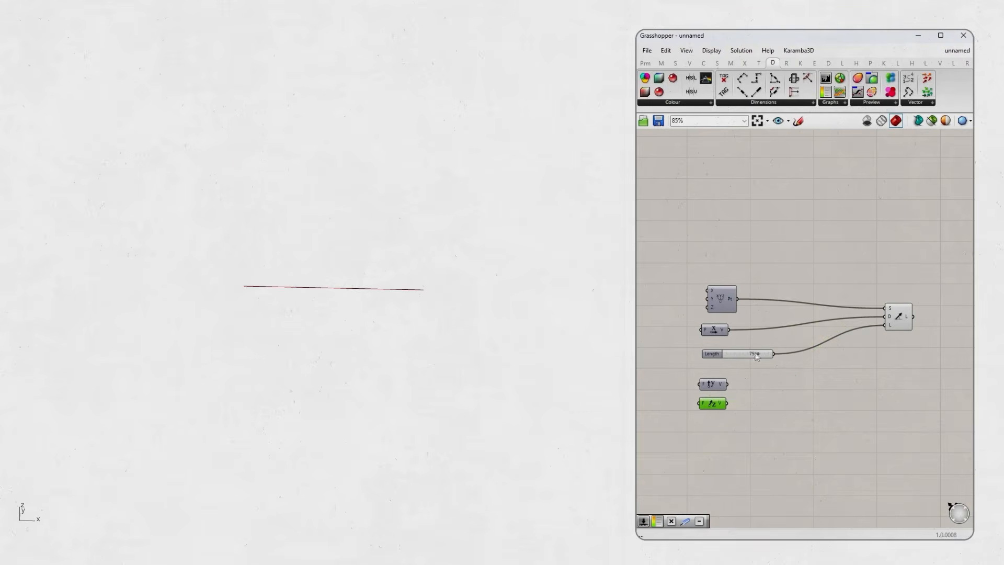
pyautogui.moveTo(728, 403); pyautogui.dragTo(885, 317)
pyautogui.moveTo(375, 288); pyautogui.dragTo(335, 323, button='right')
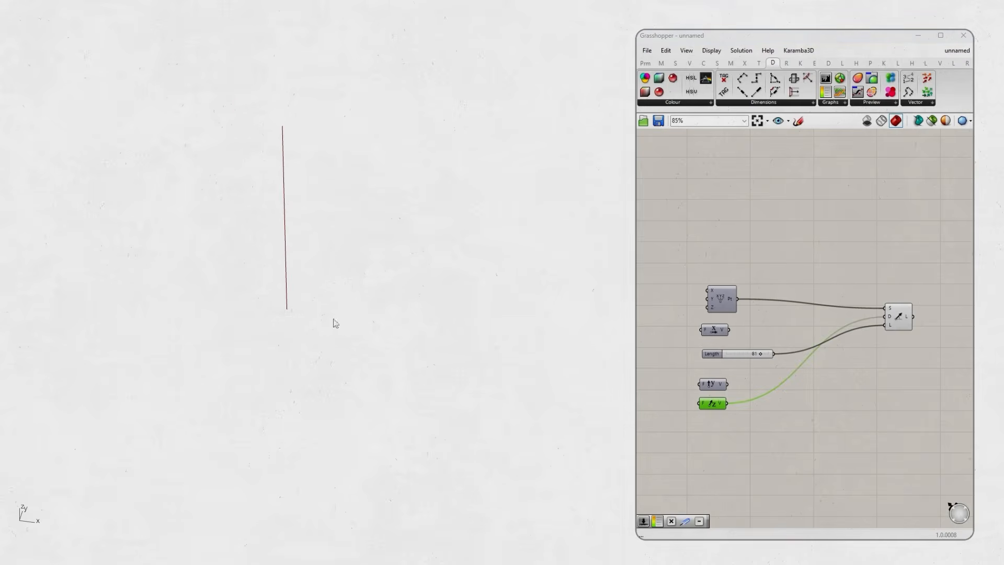
# Connect Unit Y and Unit X to the line's Direction input alongside Unit Z.
pyautogui.moveTo(728, 384); pyautogui.dragTo(886, 318)
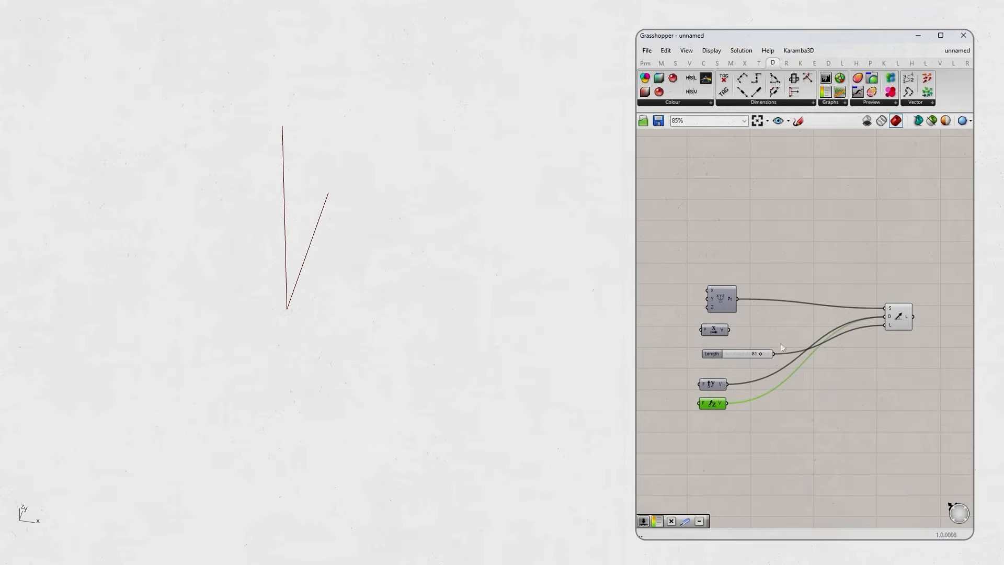
pyautogui.moveTo(731, 331); pyautogui.dragTo(884, 317)
pyautogui.moveTo(415, 325); pyautogui.dragTo(361, 313, button='right')
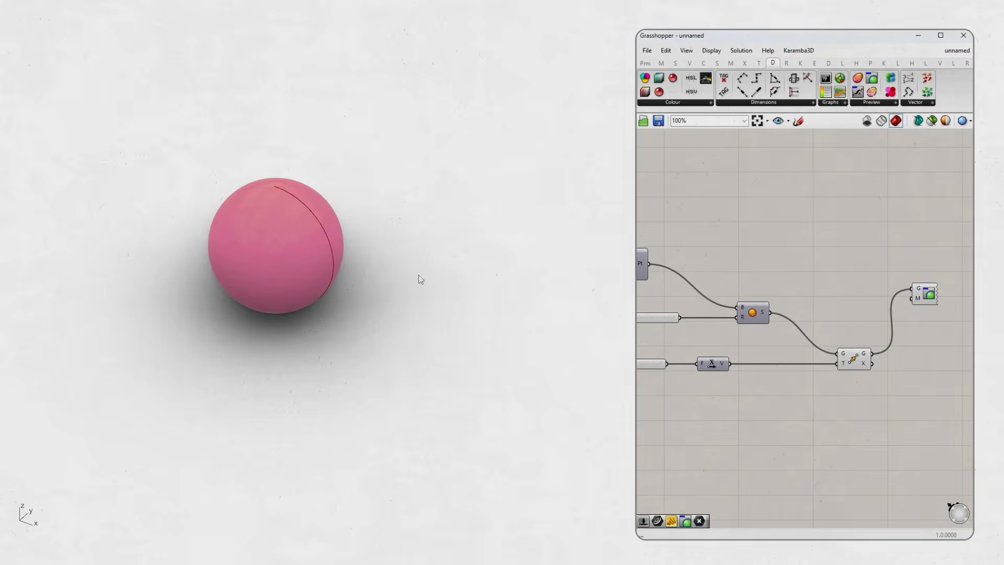
# Set the Factor slider feeding Unit X to 38 to move the sphere along the X axis.
pyautogui.moveTo(370, 302); pyautogui.dragTo(346, 308, button='right')
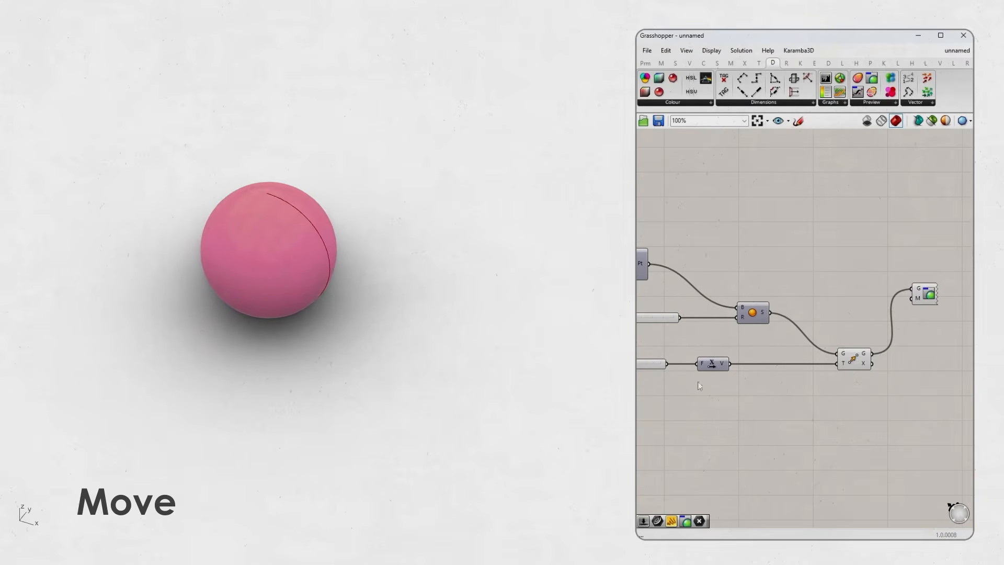
pyautogui.moveTo(655, 377); pyautogui.dragTo(798, 380, button='right')
pyautogui.moveTo(657, 368); pyautogui.dragTo(707, 386)
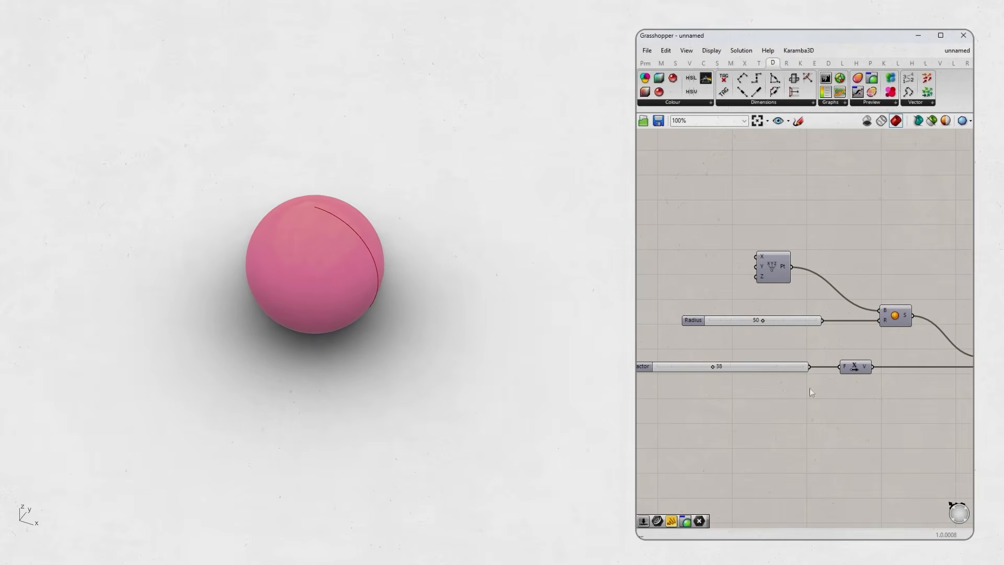
# Add a Unit Z component driven by the Factor slider and connect it to Move's Motion input in place of Unit X.
pyautogui.moveTo(862, 414); pyautogui.dragTo(788, 405, button='right')
pyautogui.doubleClick(791, 410)
pyautogui.write('z')
pyautogui.press('Return')
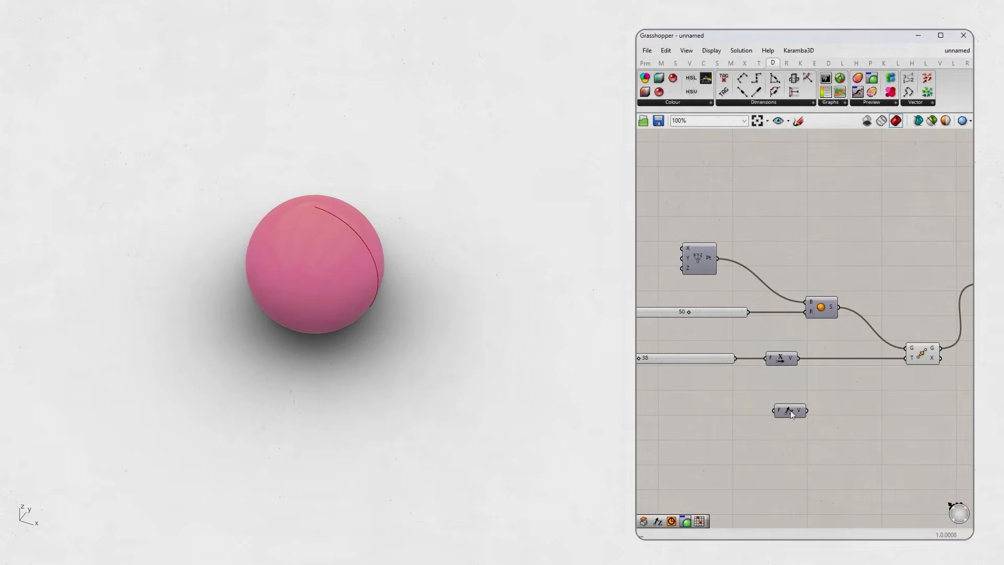
pyautogui.moveTo(762, 406); pyautogui.dragTo(908, 360)
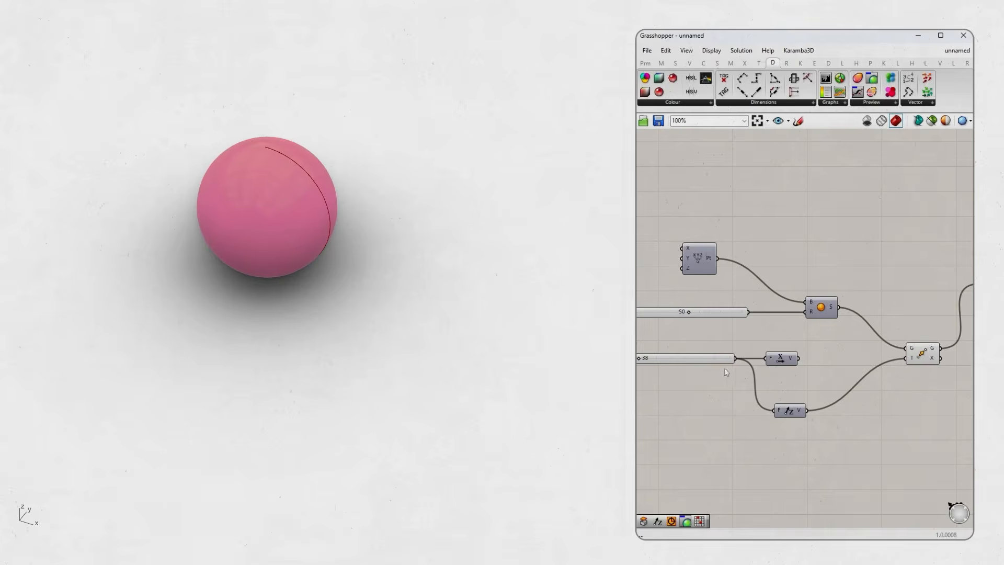
# Set the Factor slider to 44 and reconnect Unit X to Move's Motion input in place of Unit Z.
pyautogui.moveTo(716, 381); pyautogui.dragTo(790, 378, button='right')
pyautogui.moveTo(715, 357)
pyautogui.mouseDown()
pyautogui.moveTo(795, 359)
pyautogui.moveTo(697, 366)
pyautogui.moveTo(726, 372)
pyautogui.mouseUp()
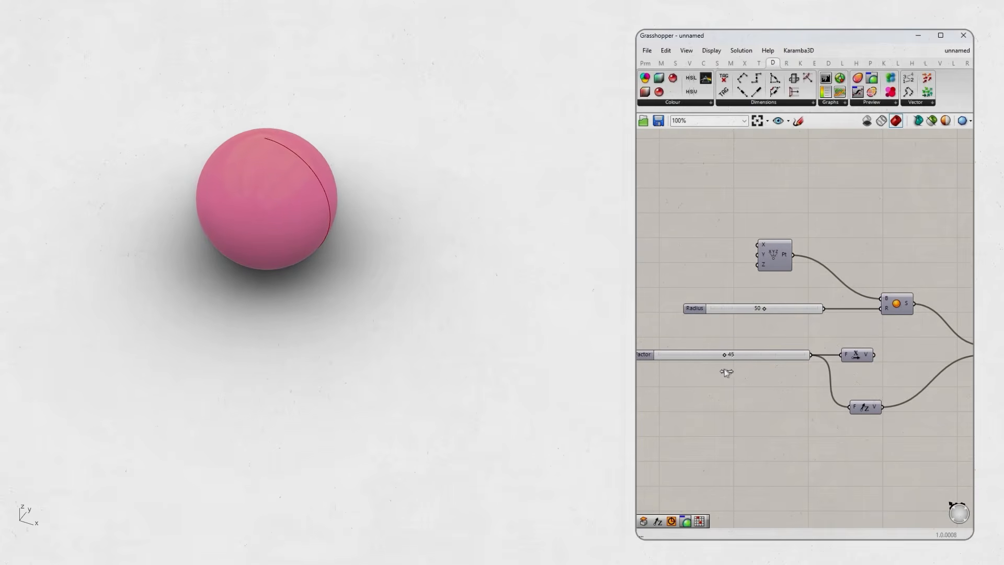
pyautogui.moveTo(910, 375); pyautogui.dragTo(843, 383, button='right')
pyautogui.moveTo(806, 362); pyautogui.dragTo(915, 362)
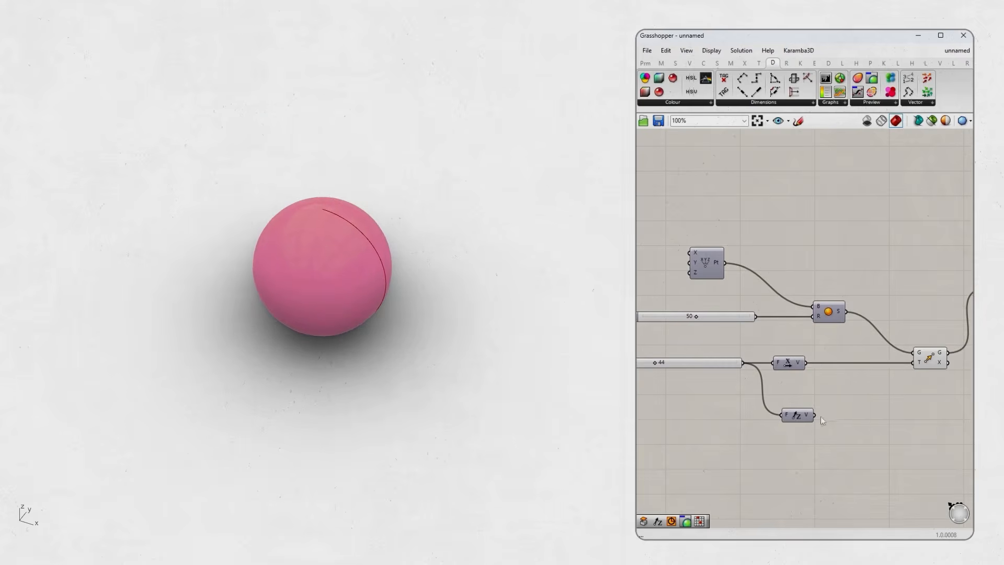
# Delete the Unit Z, Unit X, Factor slider and Move components, keeping the sphere definition and the Custom Preview.
pyautogui.press('Delete')
pyautogui.scroll(-3, 812, 380)
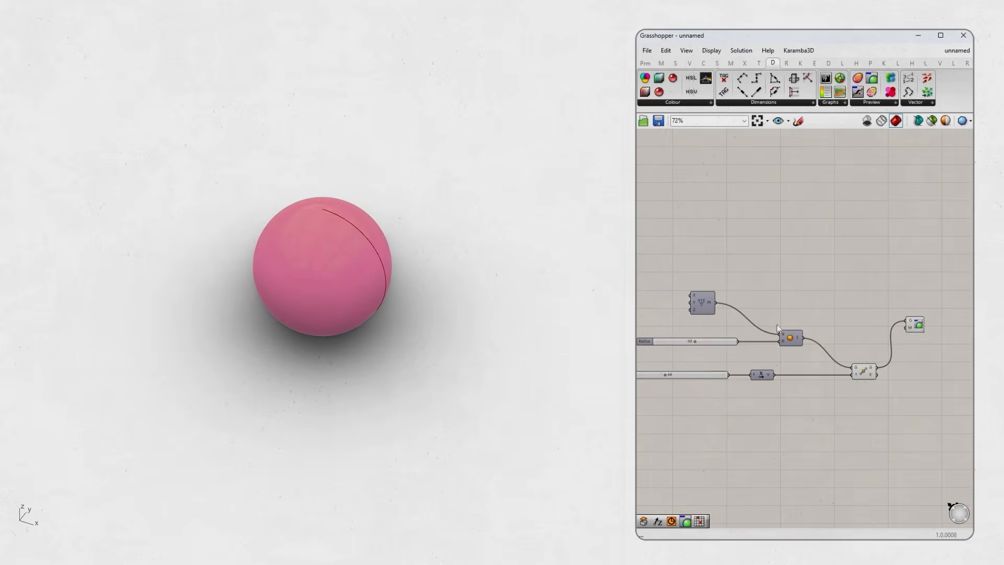
pyautogui.moveTo(880, 401); pyautogui.dragTo(658, 369)
pyautogui.moveTo(440, 326); pyautogui.dragTo(412, 294, button='right')
pyautogui.moveTo(816, 371); pyautogui.dragTo(819, 367, button='right')
pyautogui.press('Delete')
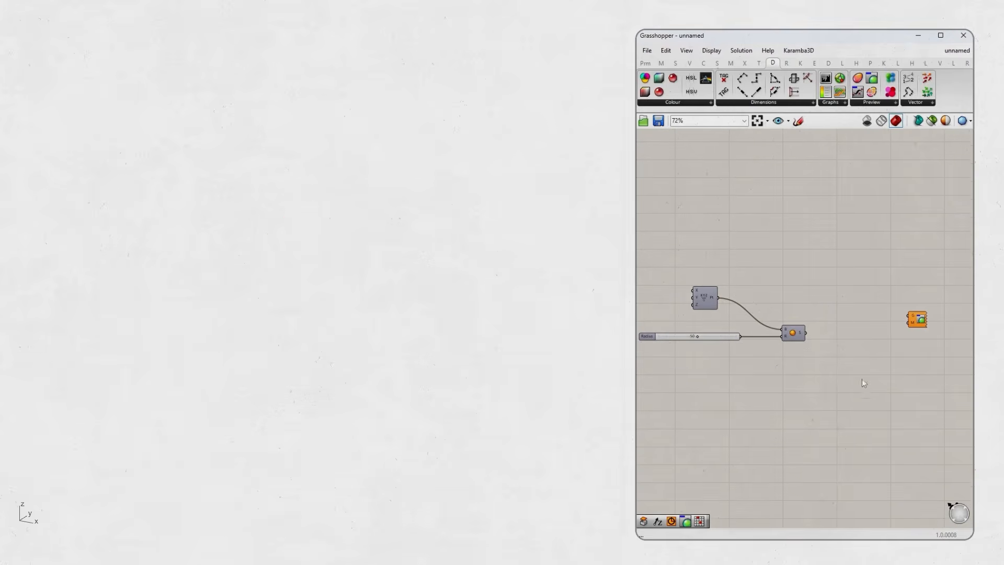
# Add a Move component and connect the sphere's output to its Geometry input.
pyautogui.doubleClick(850, 391)
pyautogui.write('move')
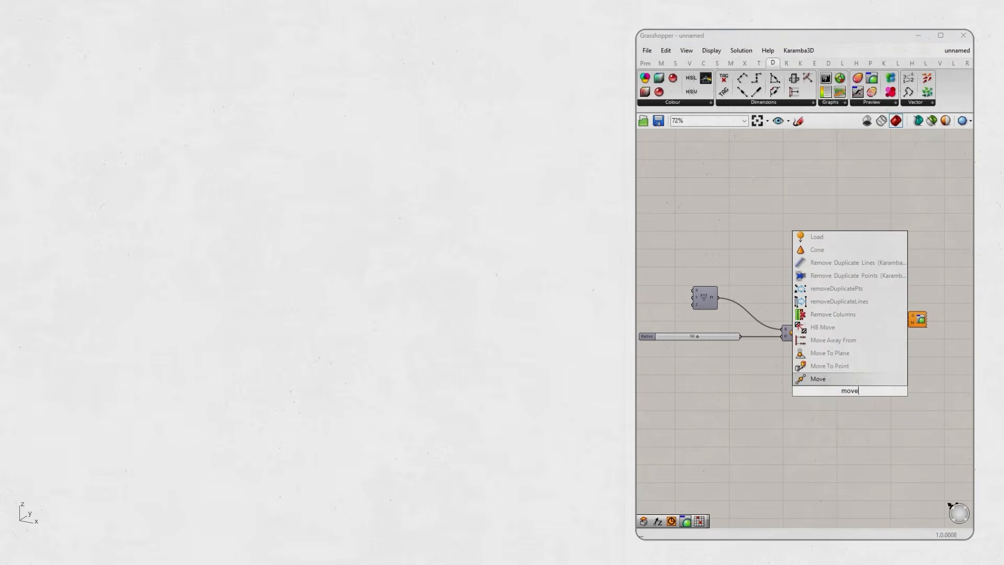
pyautogui.press('Return')
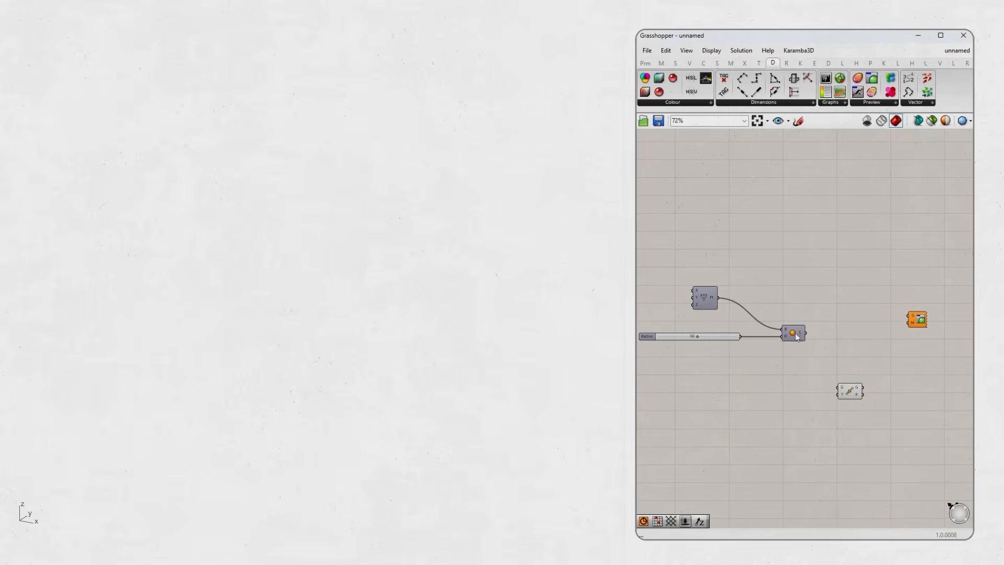
pyautogui.moveTo(820, 364); pyautogui.dragTo(850, 368)
pyautogui.scroll(3, 808, 387)
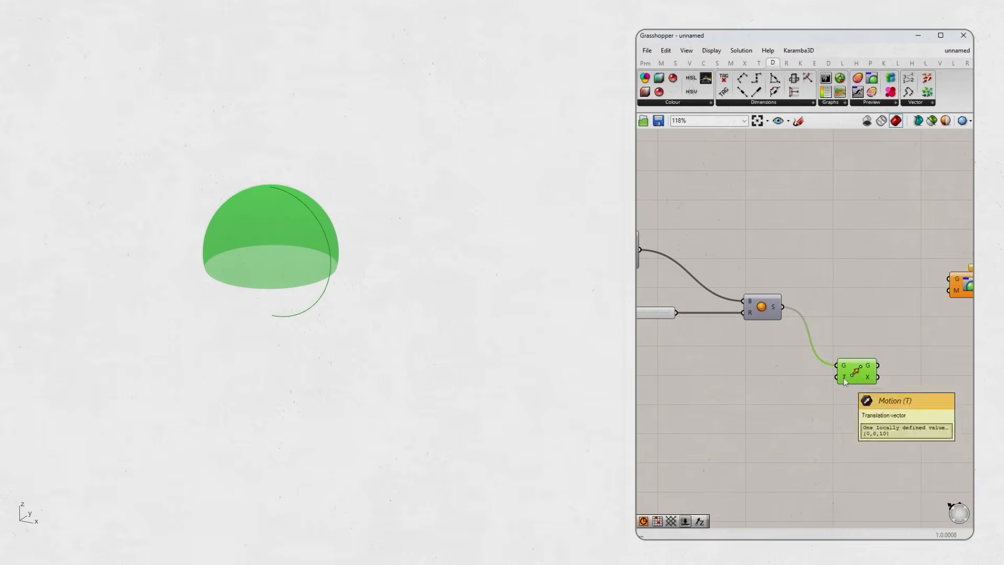
# Add a Unit X component and connect its vector output to Move's Motion input.
pyautogui.doubleClick(762, 379)
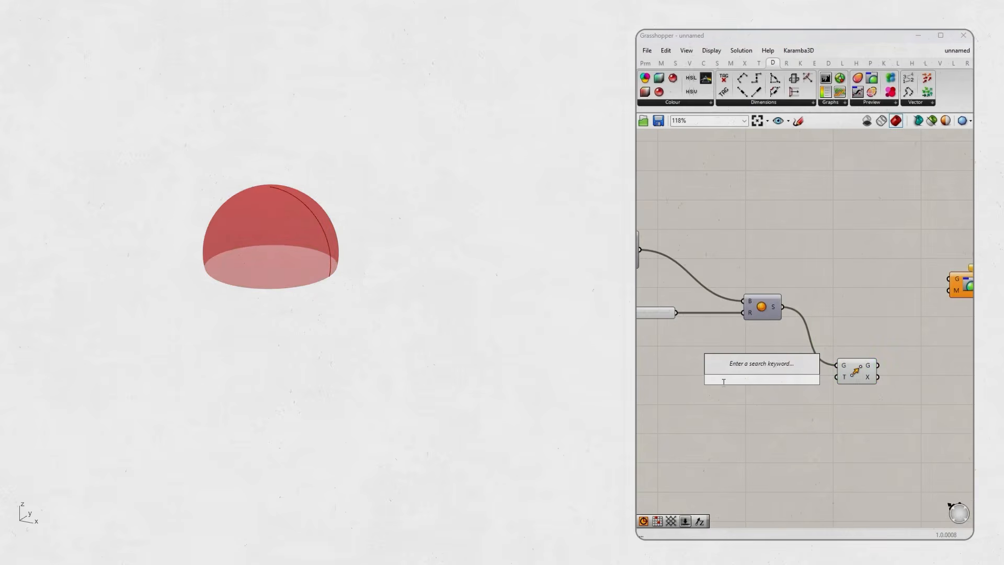
pyautogui.write('x')
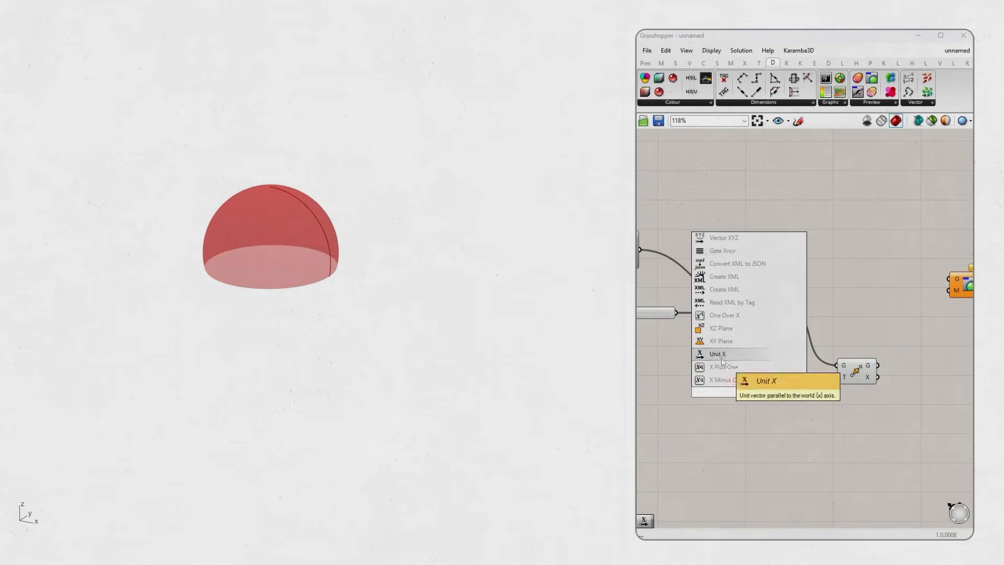
pyautogui.click(720, 357)
pyautogui.moveTo(769, 393); pyautogui.dragTo(844, 382)
# Add a number slider with value 50, connect it to Unit X's Factor input and place it beneath the Radius slider.
pyautogui.scroll(-2, 785, 380)
pyautogui.moveTo(751, 377); pyautogui.dragTo(795, 369, button='right')
pyautogui.doubleClick(725, 384)
pyautogui.write('50')
pyautogui.press('Return')
pyautogui.moveTo(778, 386); pyautogui.dragTo(658, 382)
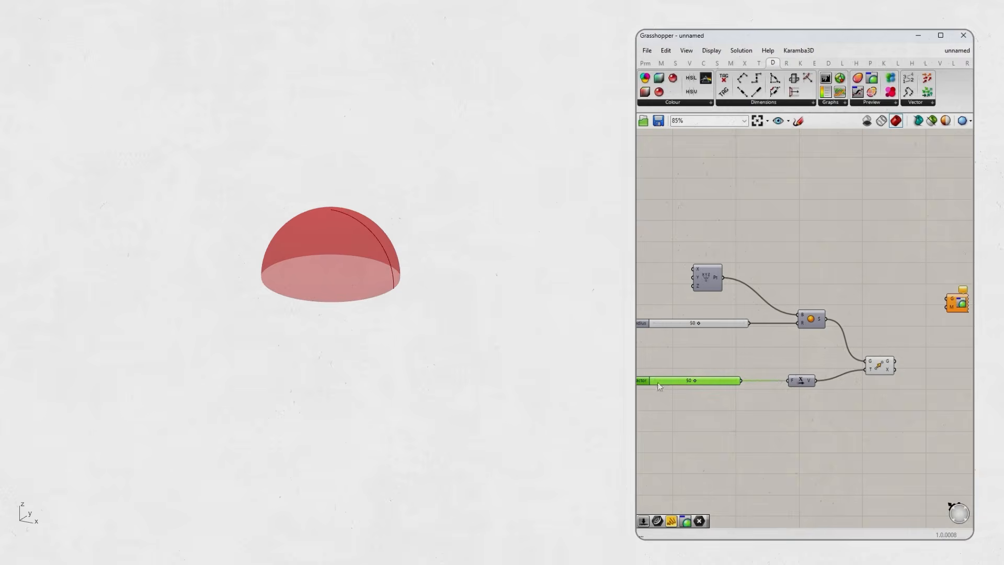
# Connect Move's Geometry output to the Custom Preview and adjust the Factor slider to shift the sphere along X.
pyautogui.moveTo(899, 366); pyautogui.dragTo(948, 299)
pyautogui.moveTo(694, 380)
pyautogui.mouseDown()
pyautogui.moveTo(731, 380)
pyautogui.moveTo(694, 387)
pyautogui.mouseUp()
pyautogui.scroll(-2, 815, 376)
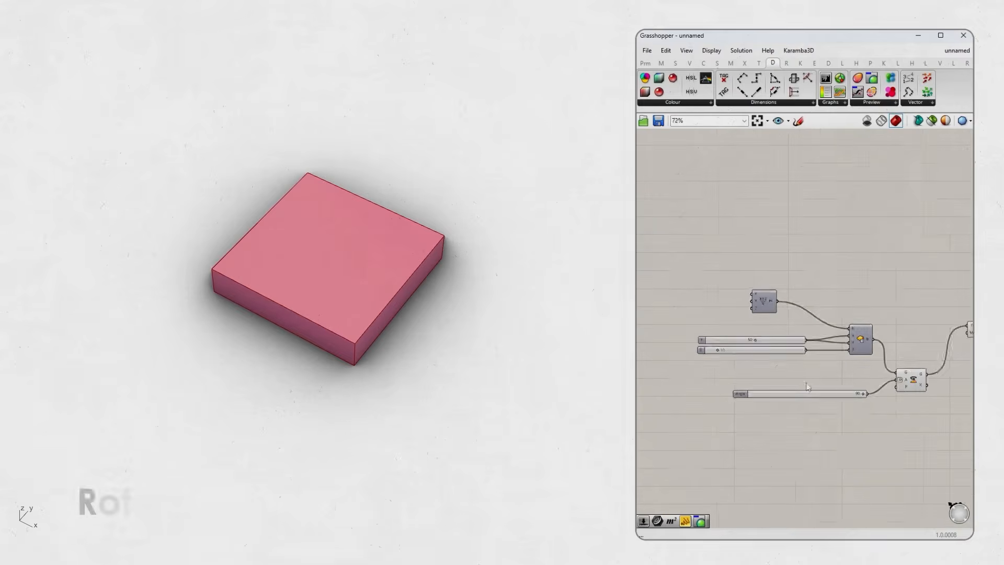
# Set the Angle slider feeding the Rotate component to 0.
pyautogui.scroll(3, 849, 399)
pyautogui.moveTo(858, 386); pyautogui.dragTo(804, 387)
pyautogui.scroll(-4, 805, 387)
pyautogui.moveTo(797, 381); pyautogui.dragTo(785, 370, button='right')
pyautogui.scroll(2, 788, 387)
pyautogui.moveTo(786, 375); pyautogui.dragTo(673, 384)
pyautogui.scroll(2, 424, 334)
pyautogui.scroll(-2, 425, 334)
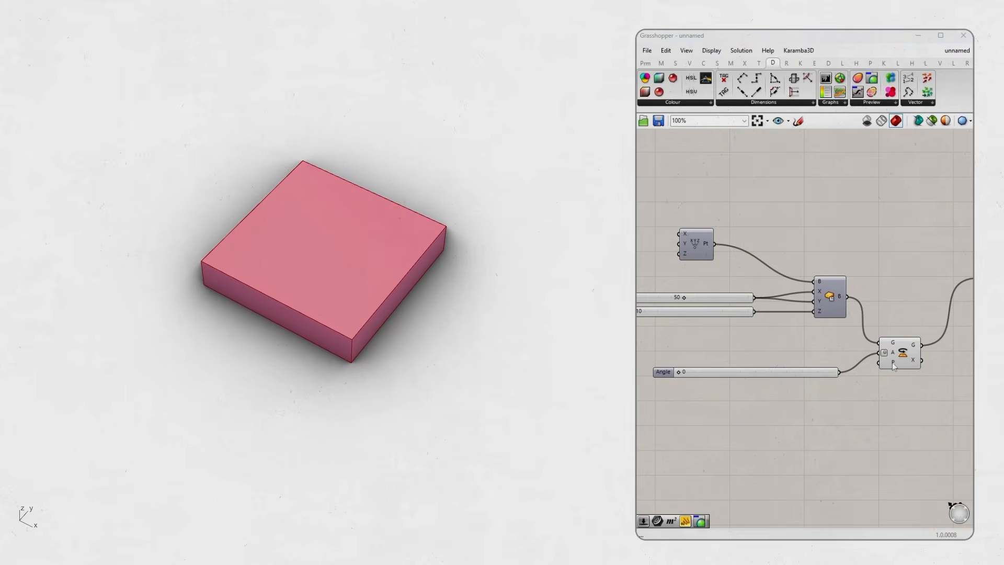
# Reposition the Angle slider so it lines up with Rotate's Angle input beneath the box dimension sliders.
pyautogui.scroll(-2, 897, 373)
pyautogui.moveTo(905, 382); pyautogui.dragTo(812, 359)
pyautogui.click(874, 382)
pyautogui.moveTo(726, 375); pyautogui.dragTo(691, 360)
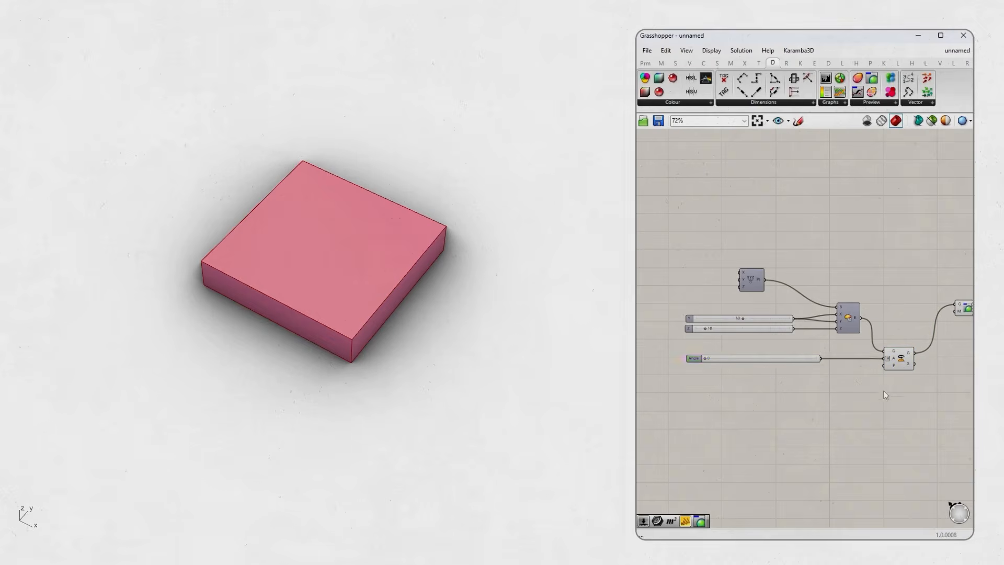
pyautogui.scroll(-3, 805, 390)
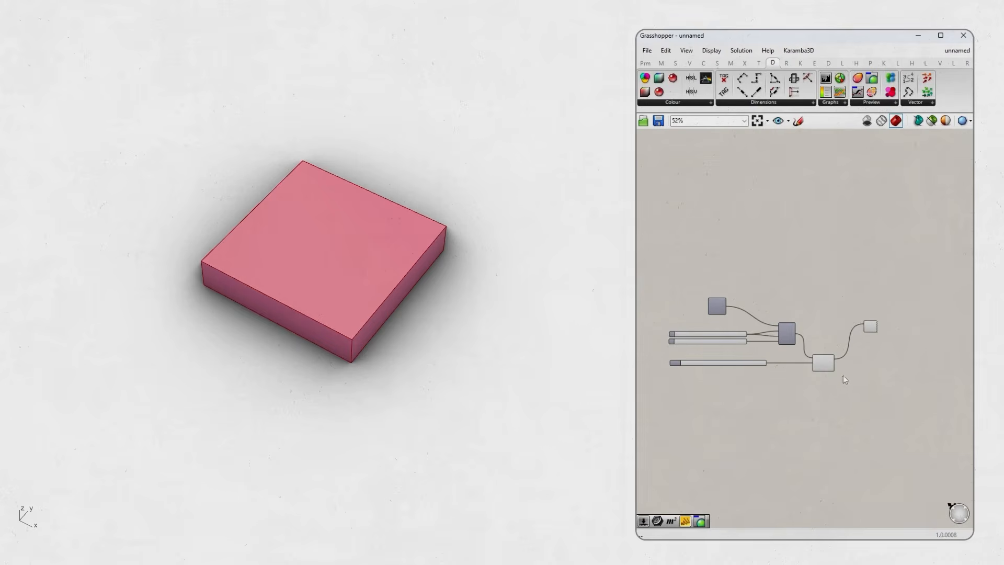
pyautogui.scroll(3, 827, 369)
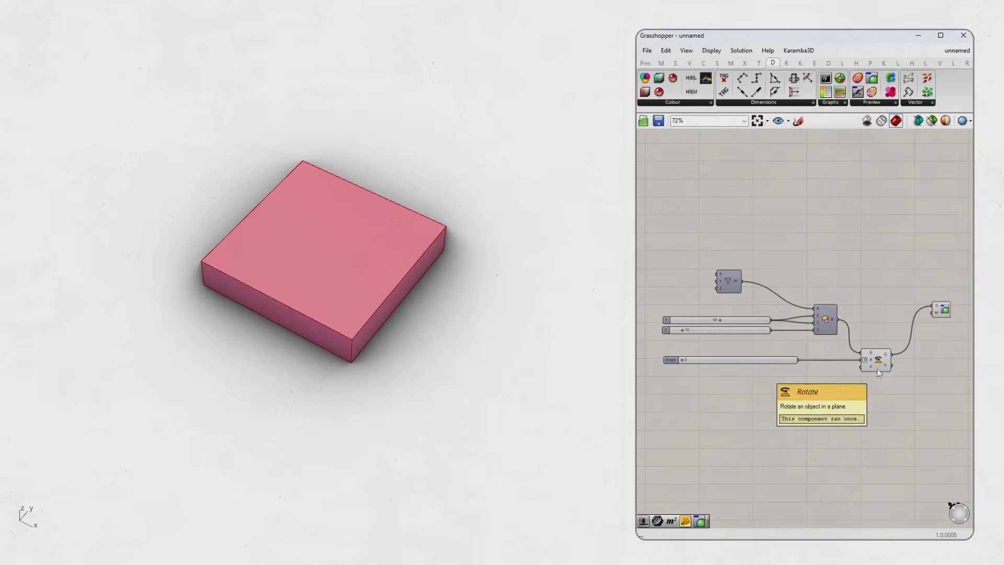
# Delete the Rotate component and its Angle slider, keeping the box definition and the Custom Preview.
pyautogui.click(879, 370)
pyautogui.press('Delete')
pyautogui.press('Delete')
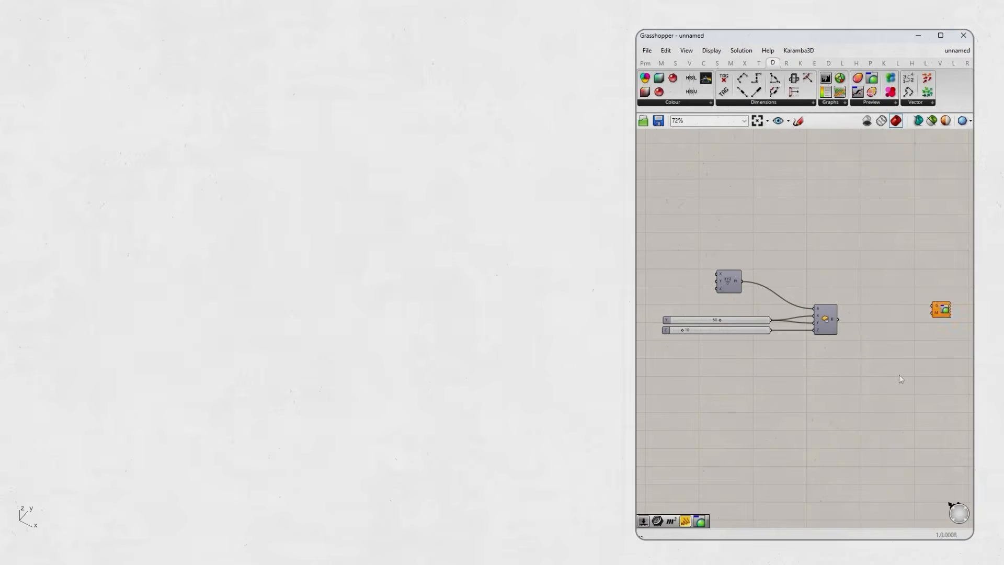
# Add a new Rotate component and connect the box's output to its Geometry input.
pyautogui.doubleClick(899, 374)
pyautogui.write('rotat')
pyautogui.press('Up')
pyautogui.press('Return')
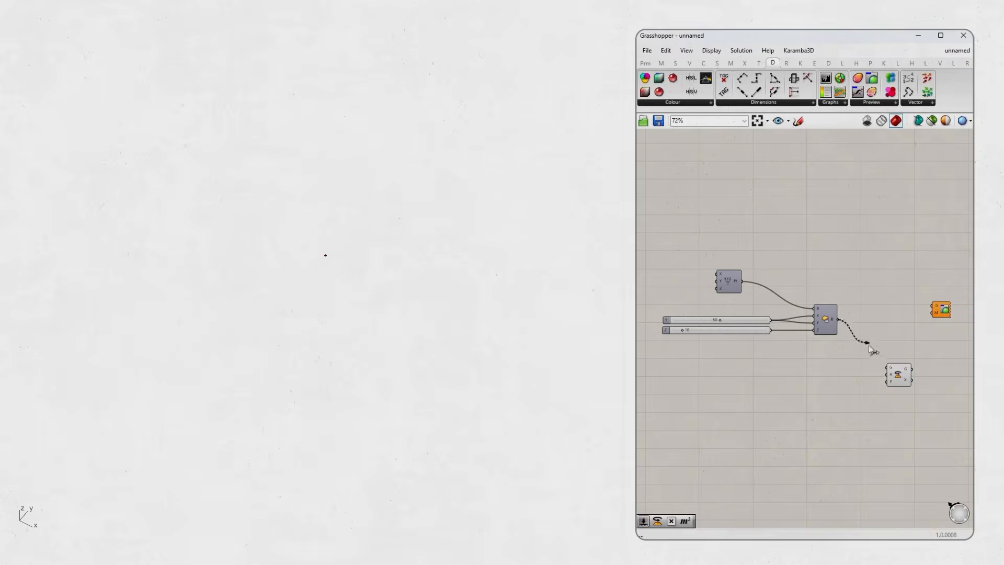
pyautogui.moveTo(891, 369); pyautogui.dragTo(881, 357)
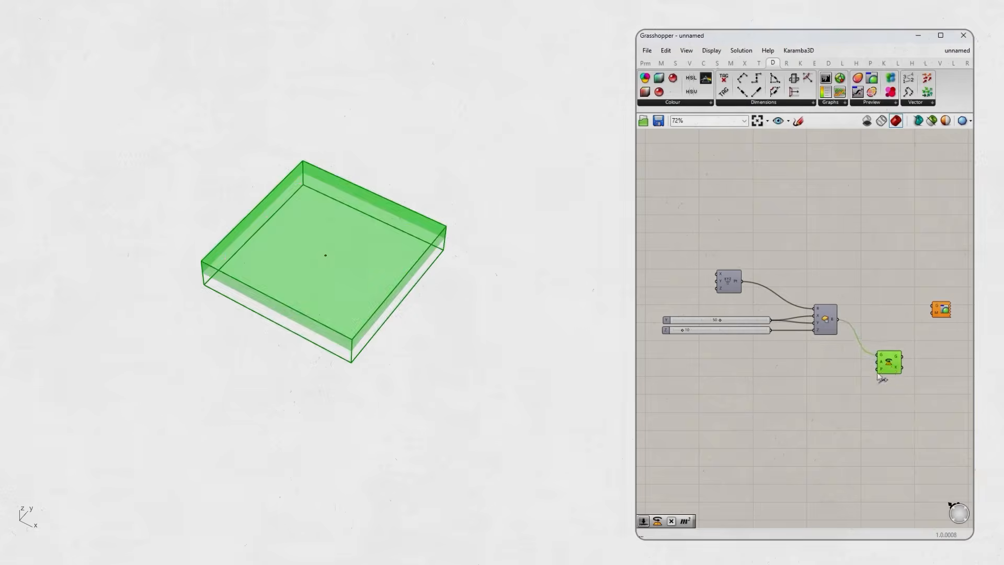
# Add a number slider with value 90, connect it to Rotate's Angle input and place it beneath the box sliders.
pyautogui.click(800, 378)
pyautogui.scroll(1, 800, 378)
pyautogui.doubleClick(765, 382)
pyautogui.write('90')
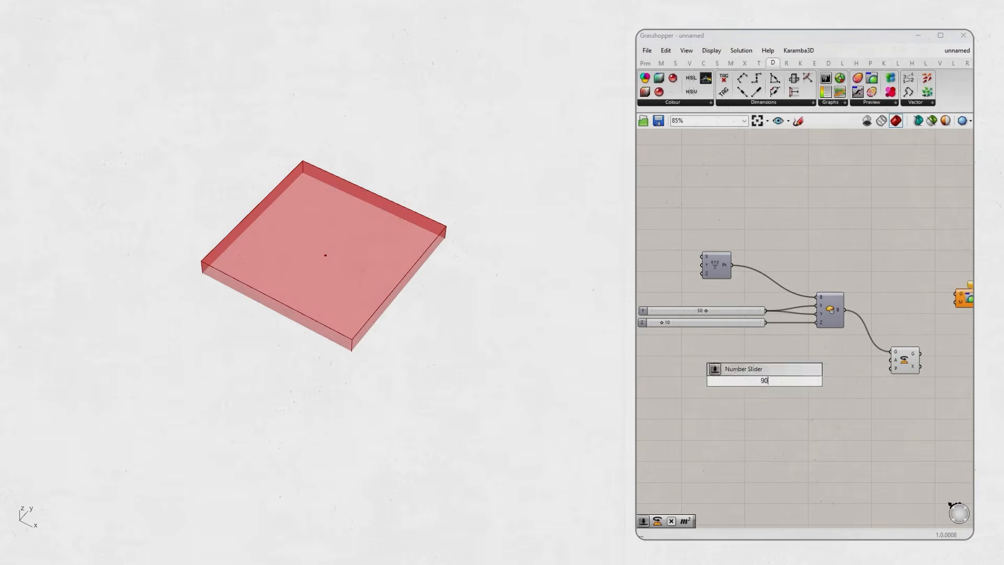
pyautogui.press('Return')
pyautogui.moveTo(800, 381); pyautogui.dragTo(892, 361)
pyautogui.moveTo(740, 382); pyautogui.dragTo(694, 374)
# Switch Rotate's Angle input to degrees and set the Angle slider to 8.
pyautogui.rightClick(894, 360)
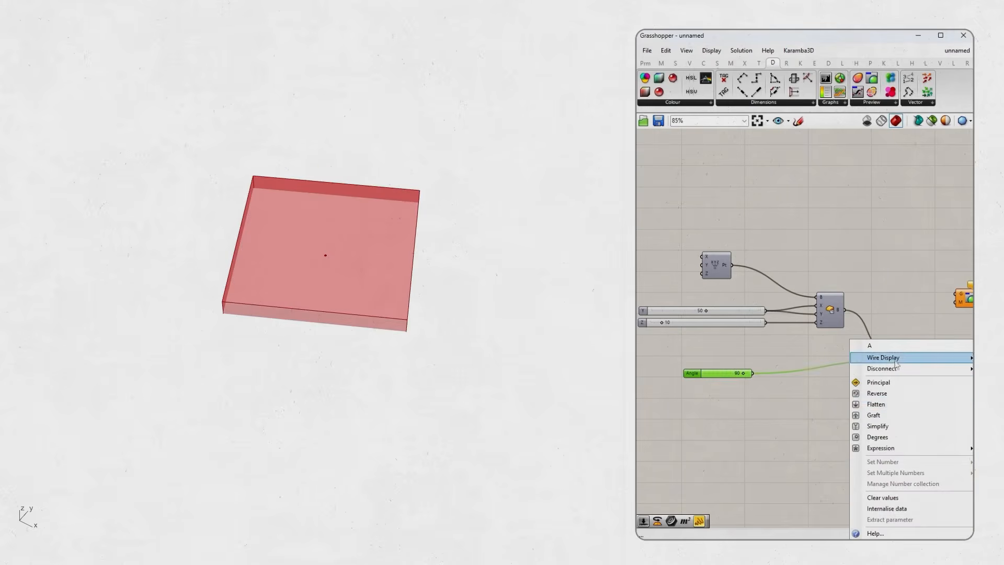
pyautogui.click(879, 438)
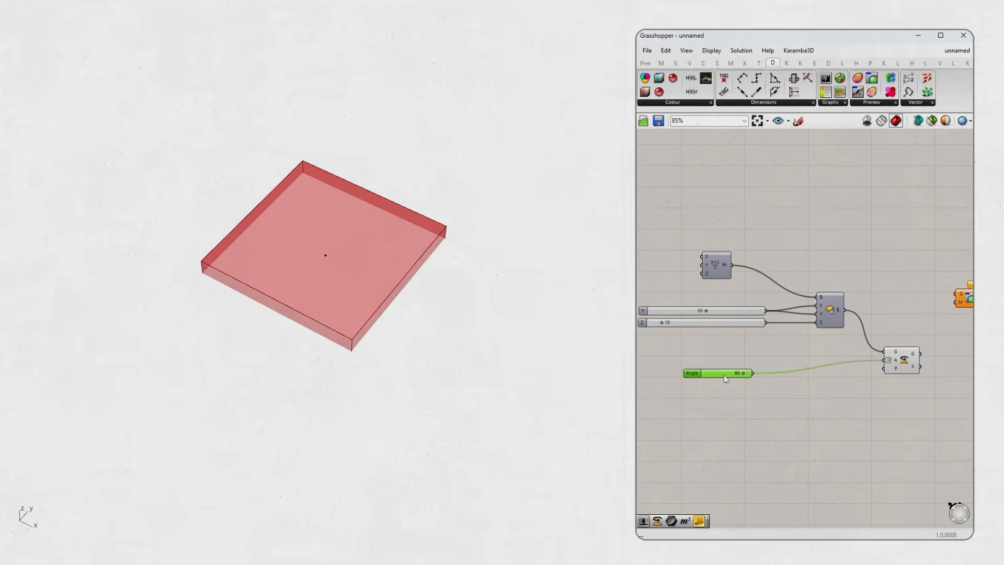
pyautogui.moveTo(746, 376); pyautogui.dragTo(686, 368)
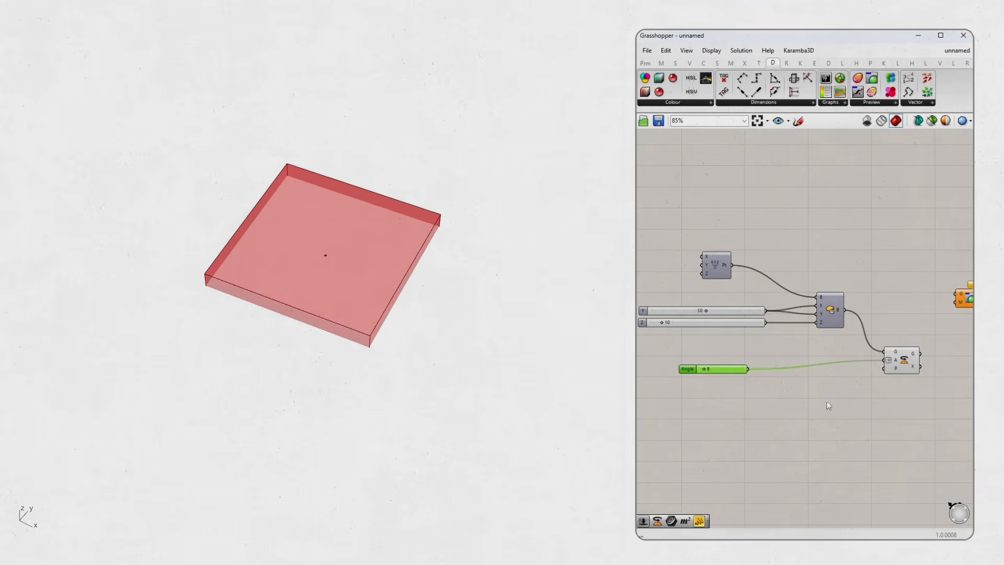
# Add a YZ Plane component and connect it to Rotate's Plane input.
pyautogui.doubleClick(828, 406)
pyautogui.write('yz')
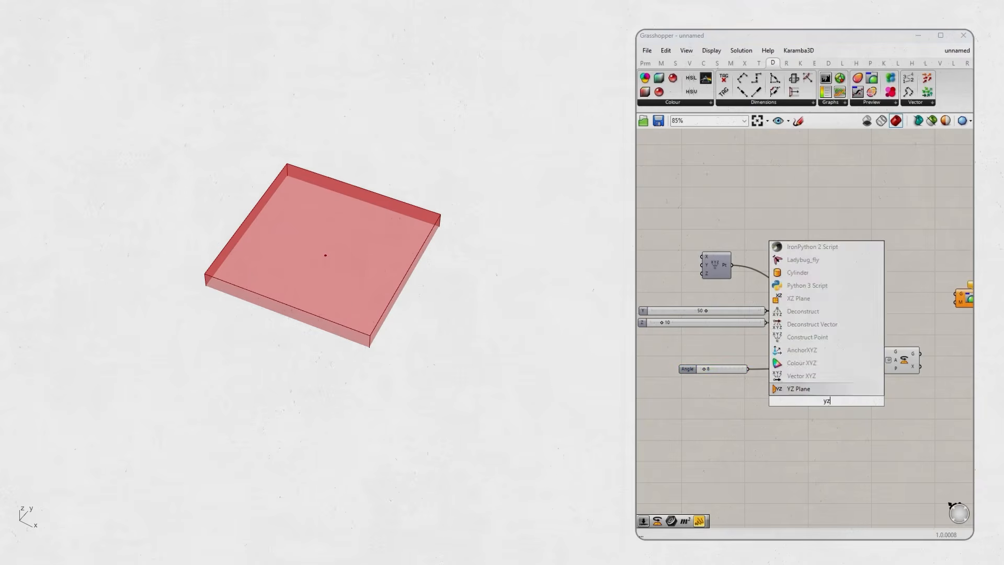
pyautogui.press('Return')
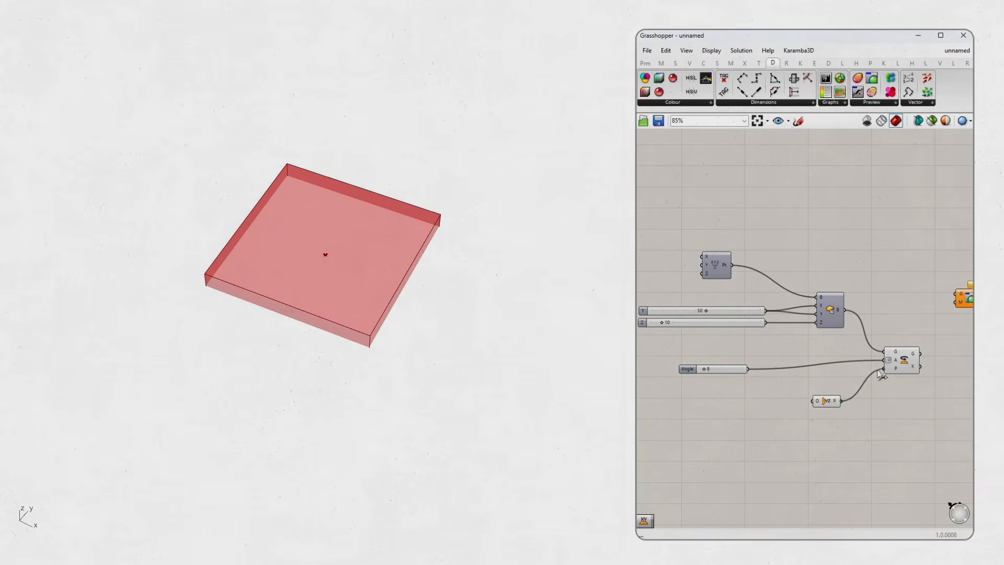
pyautogui.moveTo(880, 369); pyautogui.dragTo(879, 370)
# Set the Angle slider to 54 and connect Rotate's Geometry output to the Custom Preview.
pyautogui.moveTo(705, 371)
pyautogui.mouseDown()
pyautogui.moveTo(733, 370)
pyautogui.moveTo(725, 369)
pyautogui.mouseUp()
pyautogui.moveTo(922, 354); pyautogui.dragTo(955, 295)
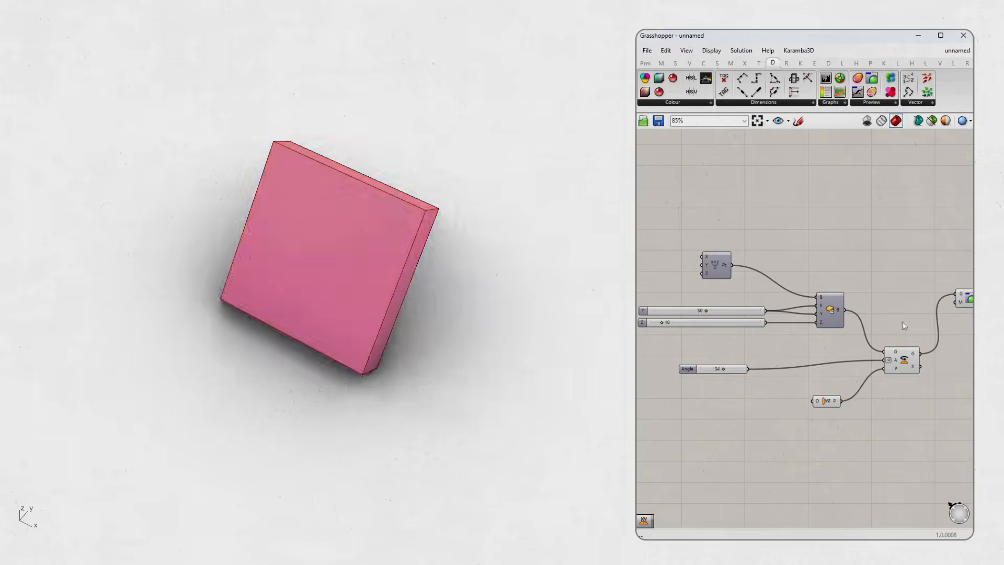
# Lay the box flat with the Angle slider and connect a new XY Plane to Rotate's Plane input in place of the YZ Plane.
pyautogui.moveTo(721, 369); pyautogui.dragTo(685, 377)
pyautogui.doubleClick(757, 393)
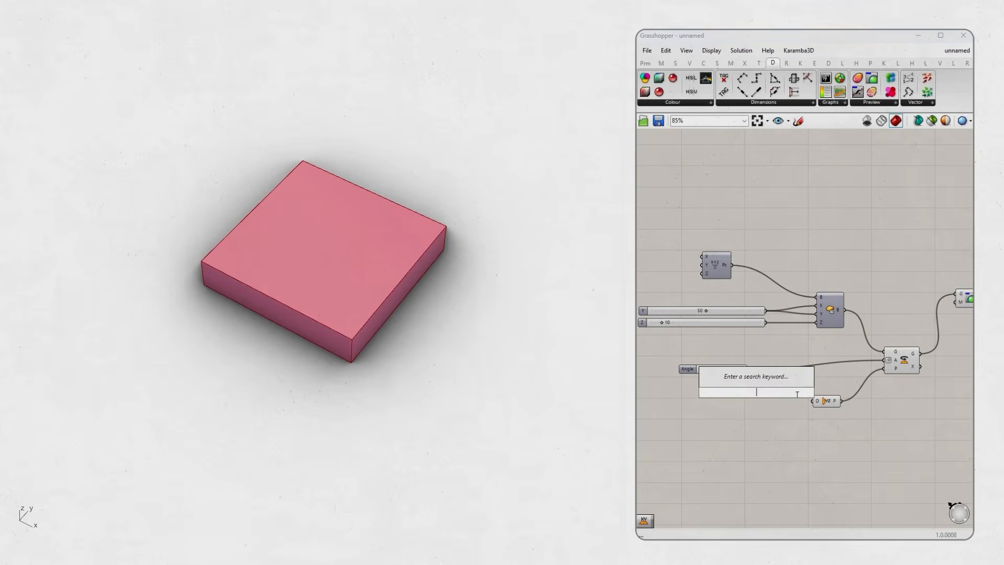
pyautogui.write('xy')
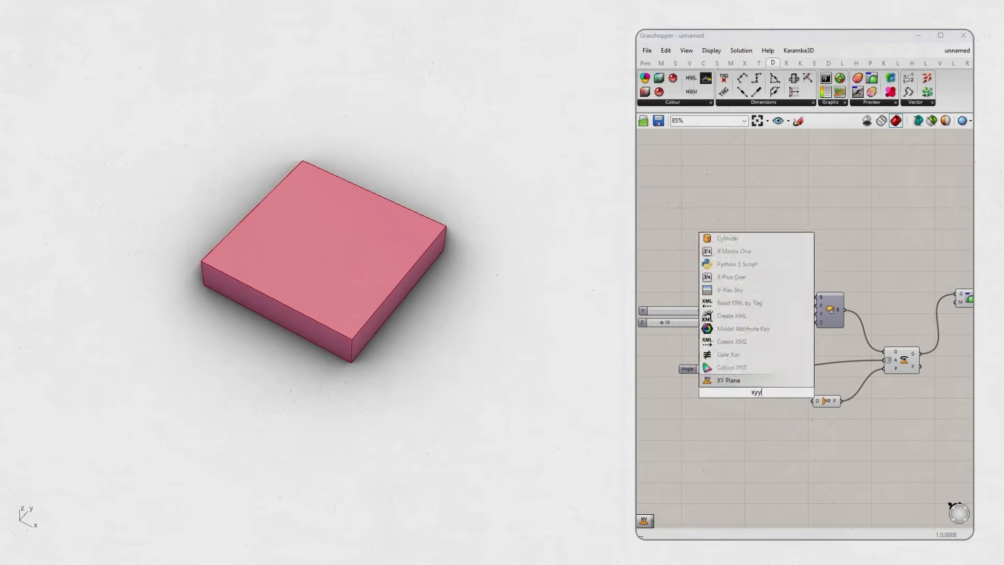
pyautogui.press('Return')
pyautogui.moveTo(772, 393); pyautogui.dragTo(884, 369)
pyautogui.scroll(-2, 680, 416)
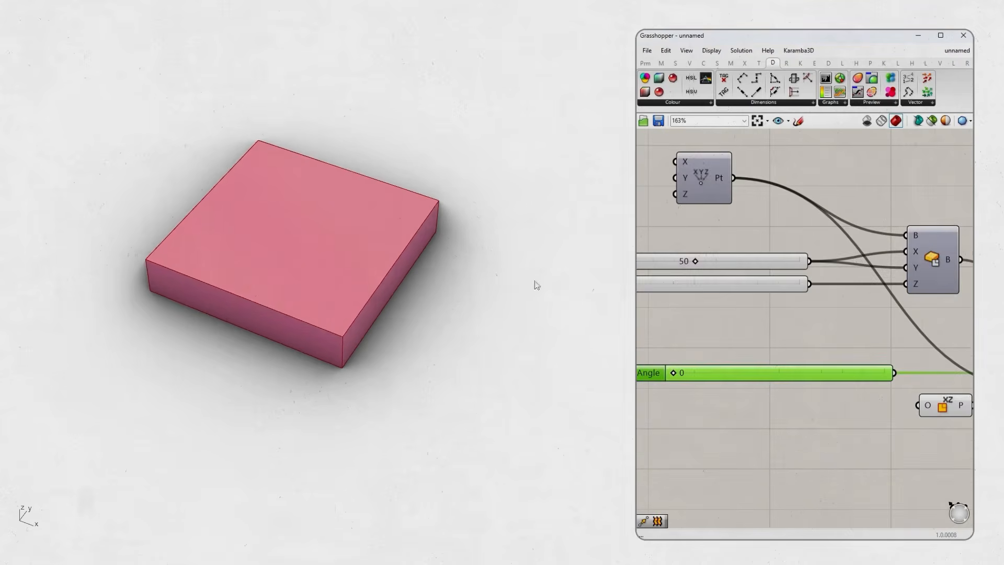
# Raise the Angle slider feeding Rotate 3D to tilt the box around its centre point.
pyautogui.scroll(-5, 708, 316)
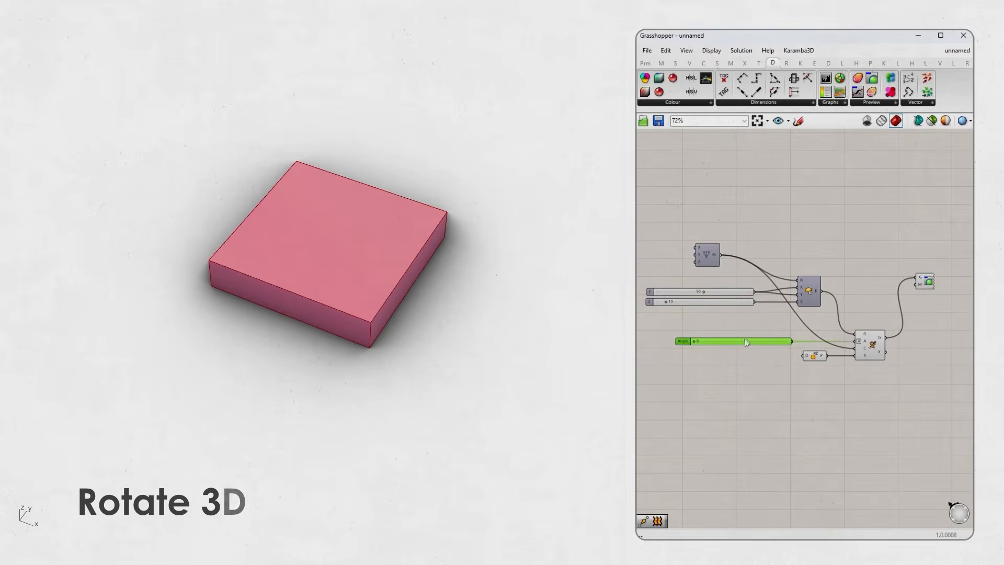
pyautogui.scroll(2, 366, 285)
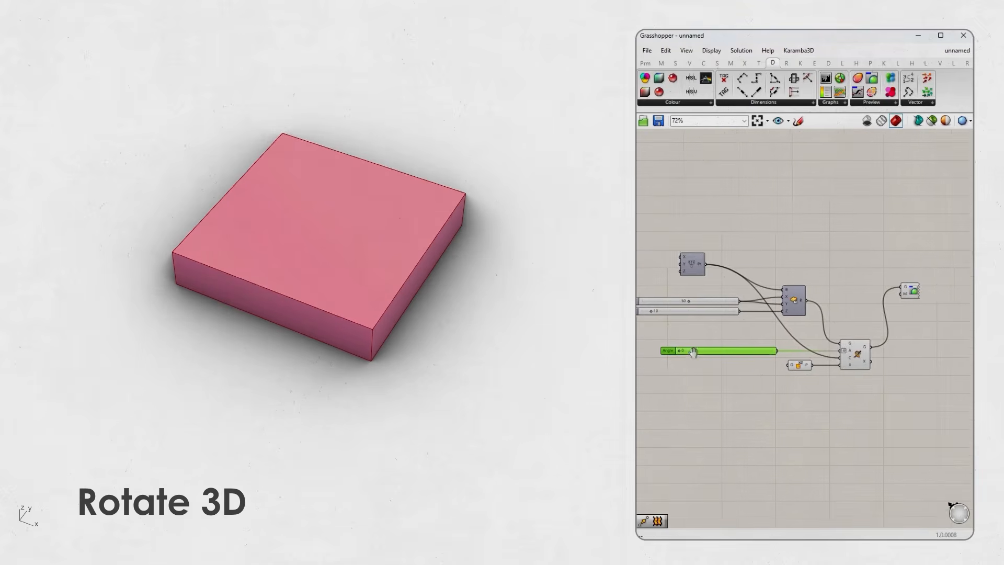
pyautogui.click(882, 360)
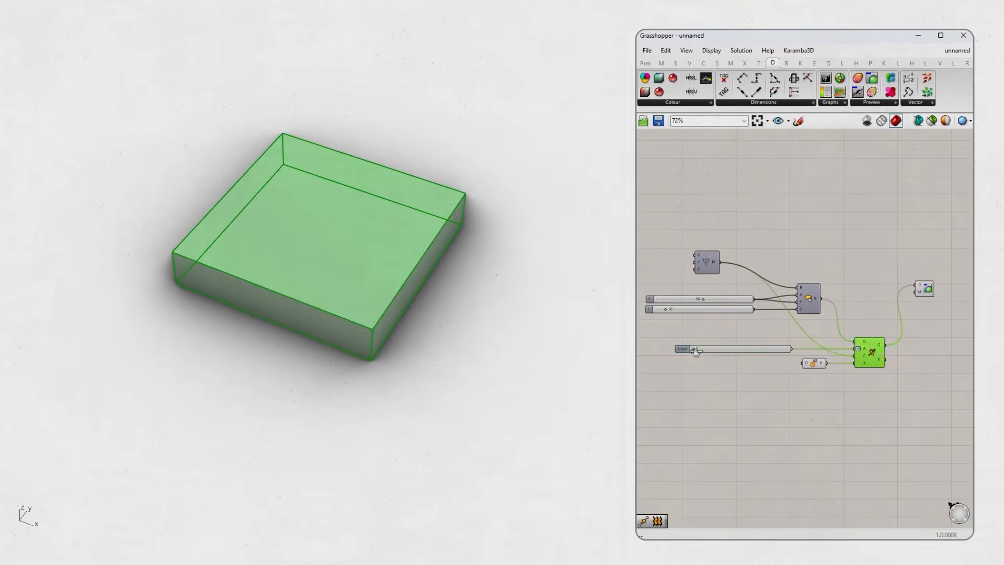
pyautogui.moveTo(693, 349)
pyautogui.mouseDown()
pyautogui.moveTo(743, 359)
pyautogui.moveTo(689, 366)
pyautogui.mouseUp()
pyautogui.moveTo(840, 343); pyautogui.dragTo(835, 347, button='right')
pyautogui.moveTo(887, 385); pyautogui.dragTo(858, 398)
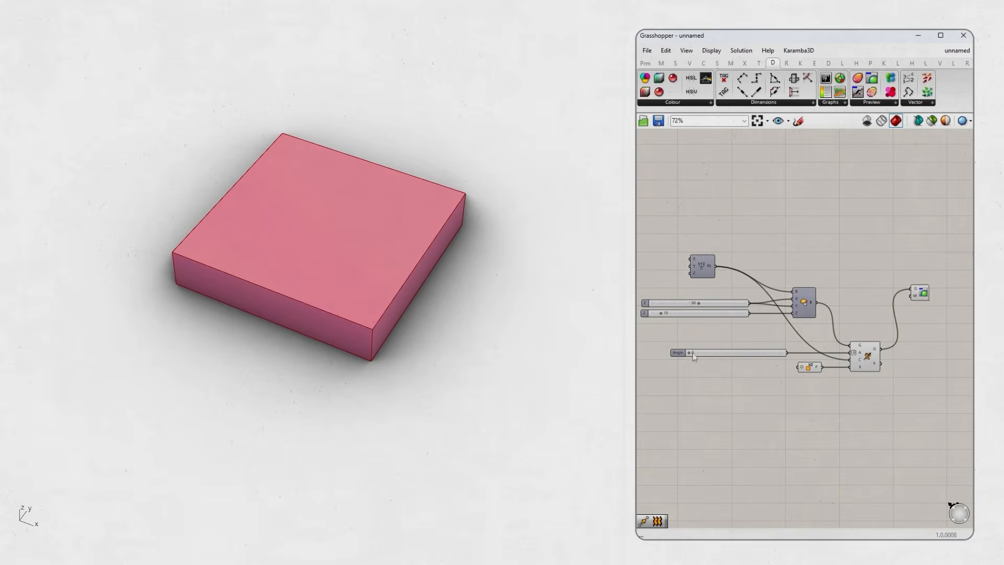
pyautogui.moveTo(690, 352); pyautogui.dragTo(715, 357)
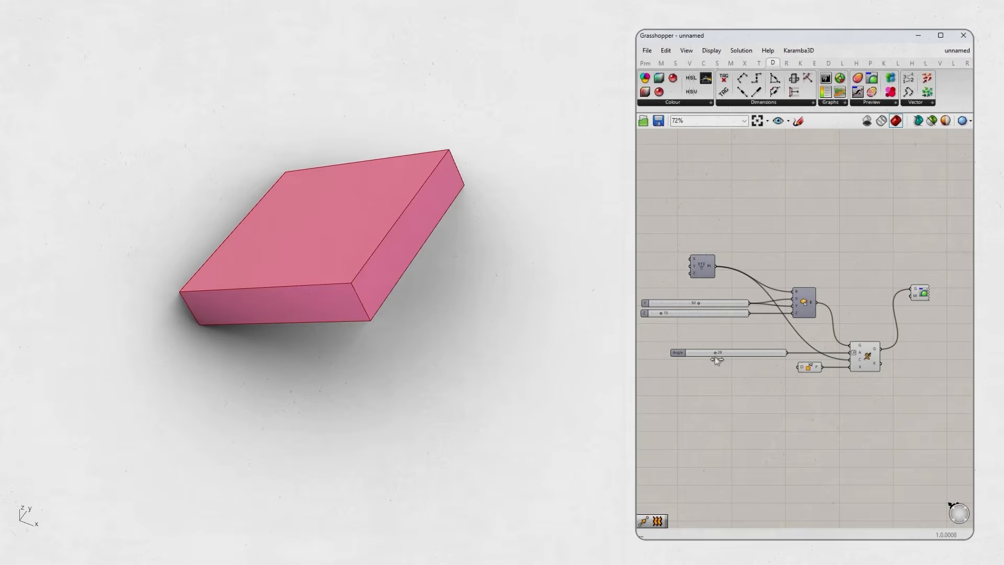
pyautogui.moveTo(425, 314); pyautogui.dragTo(416, 294, button='right')
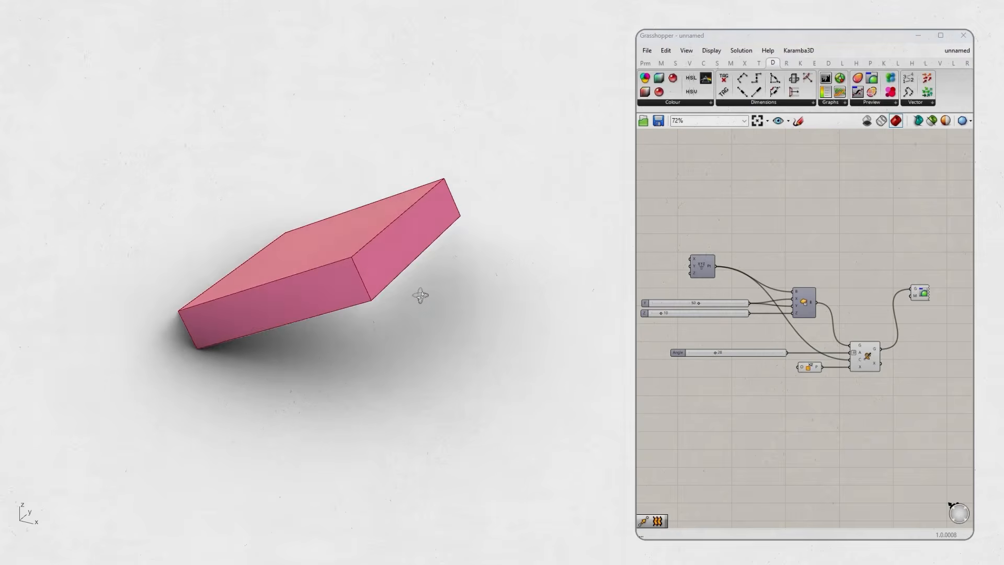
# Delete the Rotate 3D setup, add a new Rotate 3D component and connect the box to its Geometry input.
pyautogui.press('Delete')
pyautogui.doubleClick(860, 365)
pyautogui.write('rotat')
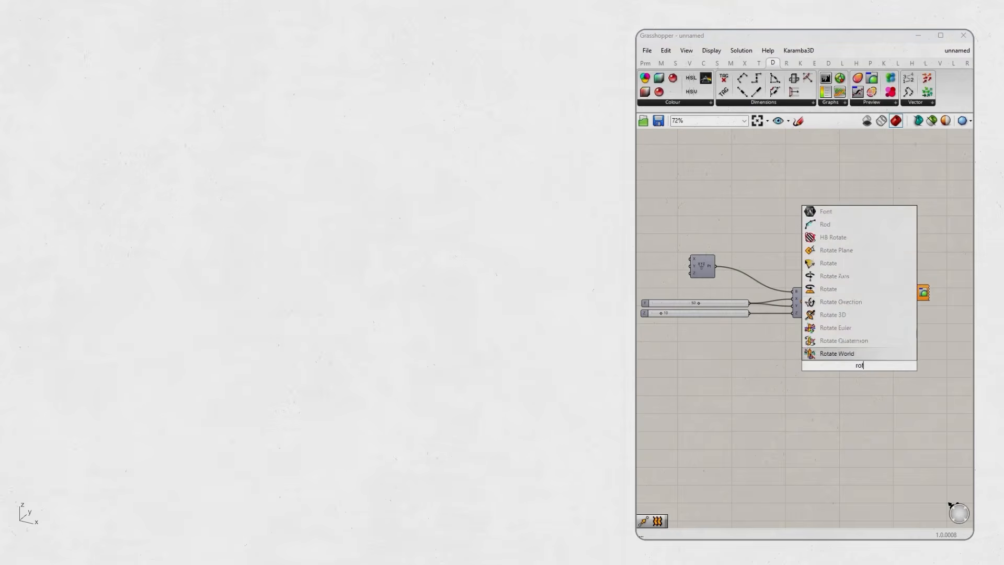
pyautogui.click(852, 316)
pyautogui.moveTo(817, 302); pyautogui.dragTo(847, 355)
pyautogui.moveTo(852, 368); pyautogui.dragTo(848, 349)
# Add a number slider of 30, connect it to Rotate 3D's Angle input and set that input to degrees.
pyautogui.scroll(1, 848, 350)
pyautogui.click(767, 360)
pyautogui.doubleClick(767, 361)
pyautogui.write('30')
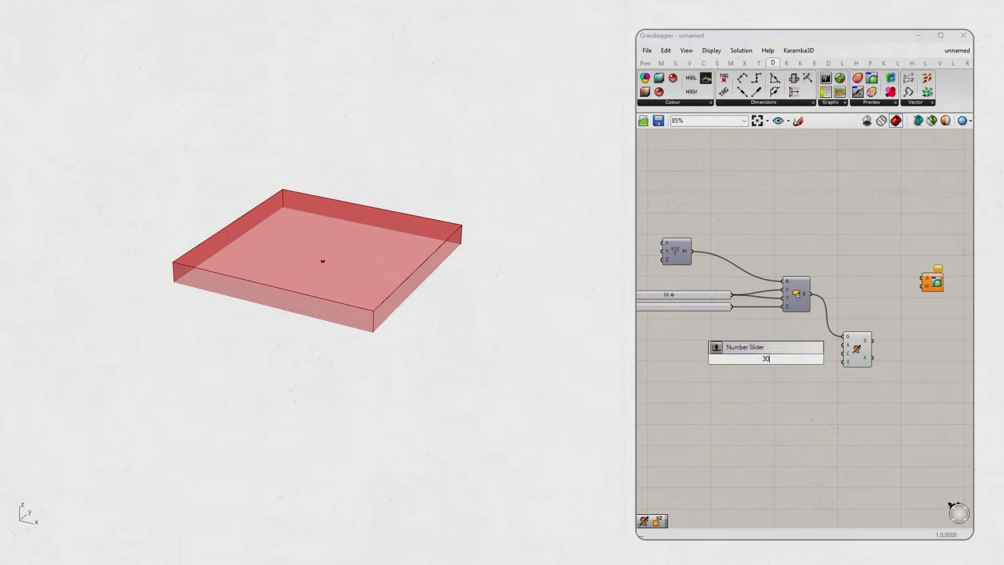
pyautogui.press('Return')
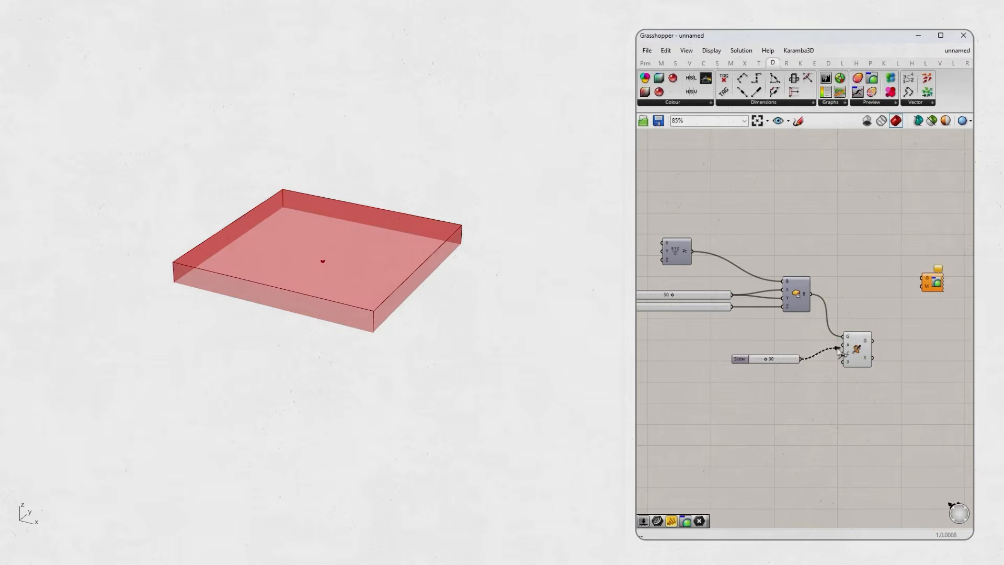
pyautogui.moveTo(835, 352); pyautogui.dragTo(845, 349)
pyautogui.rightClick(848, 346)
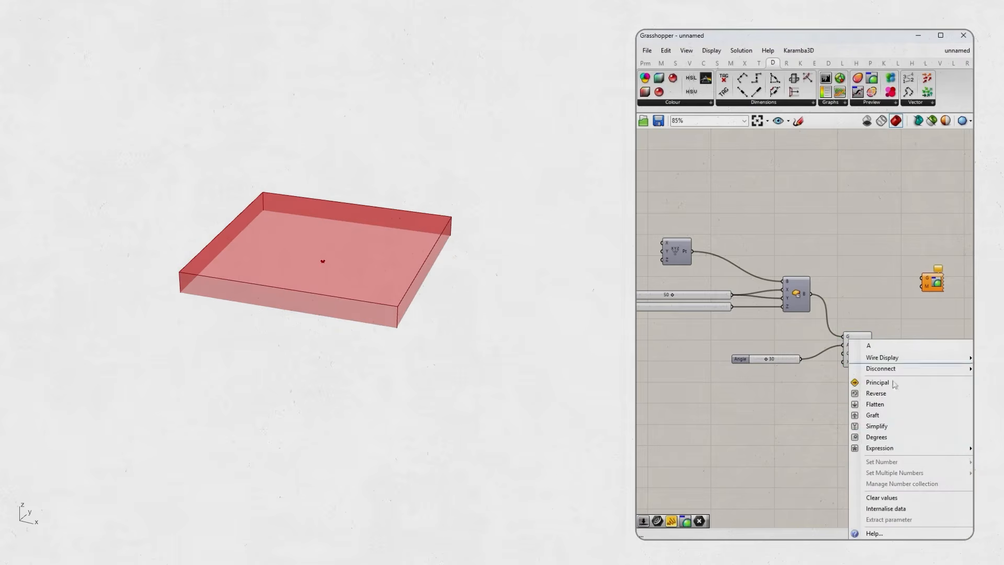
pyautogui.click(883, 437)
pyautogui.moveTo(739, 361); pyautogui.dragTo(764, 358)
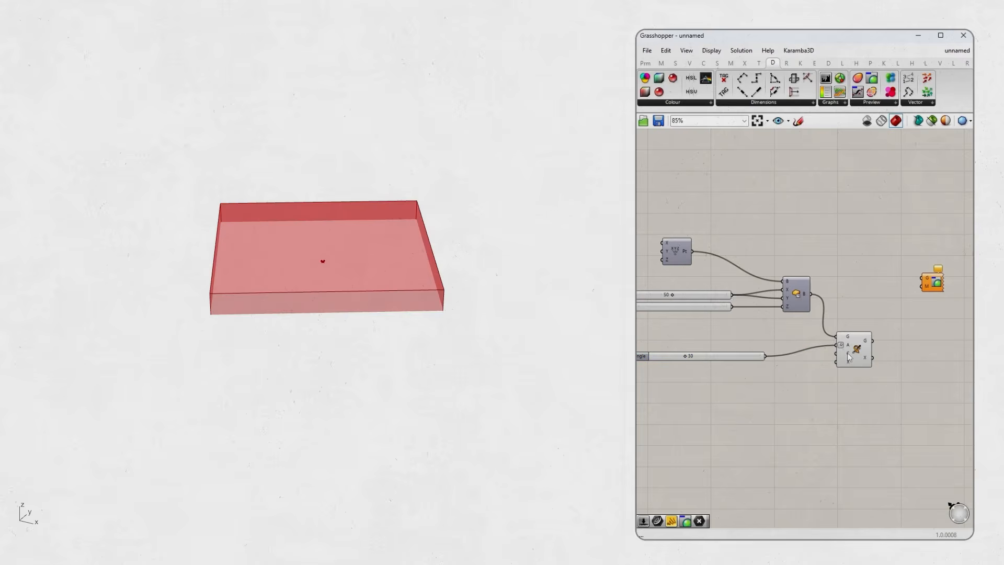
# Connect the construct point to Rotate 3D's Center input and a new XZ Plane to its Axis input.
pyautogui.moveTo(697, 256); pyautogui.dragTo(848, 361)
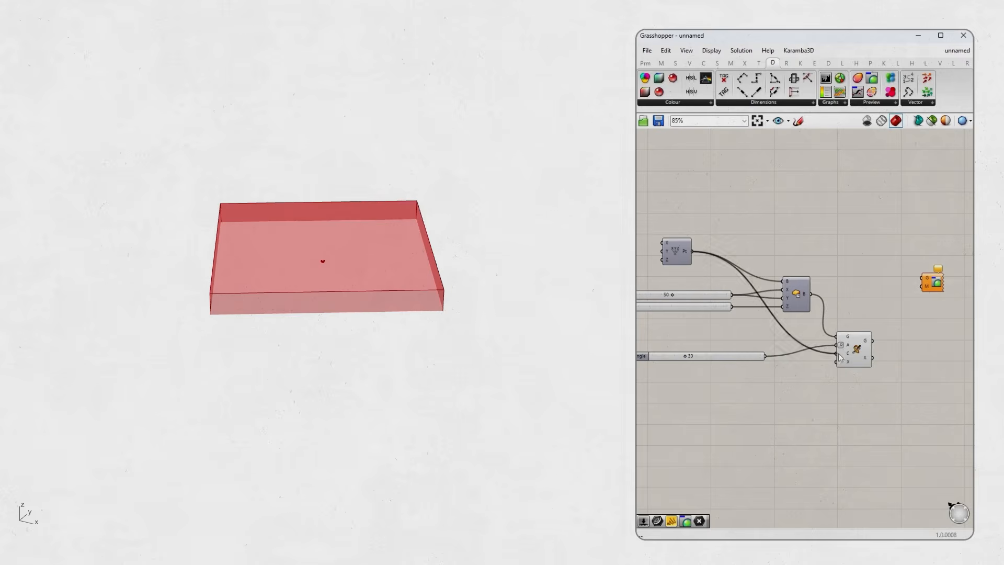
pyautogui.doubleClick(786, 408)
pyautogui.write('xz')
pyautogui.press('Return')
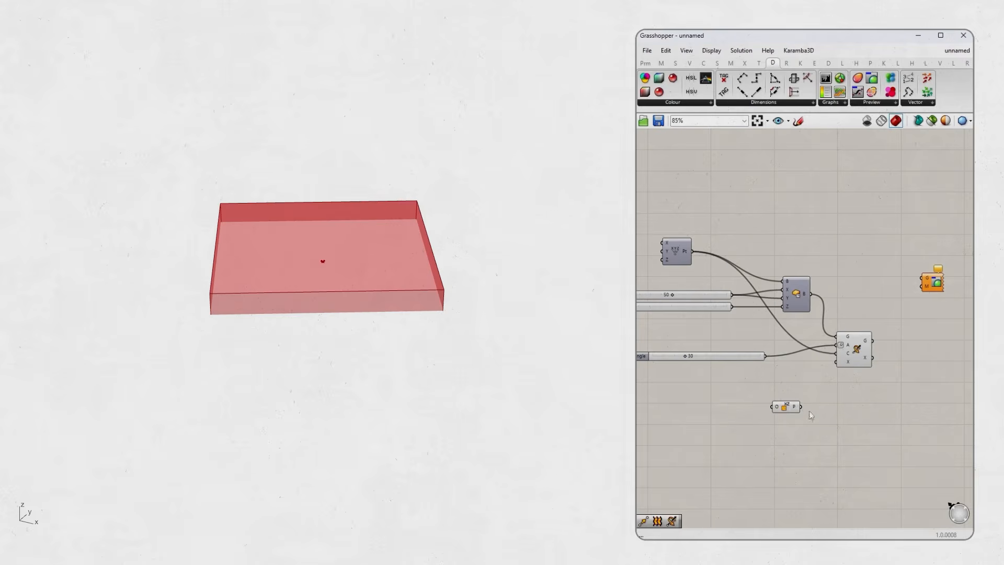
pyautogui.moveTo(832, 363); pyautogui.dragTo(835, 363)
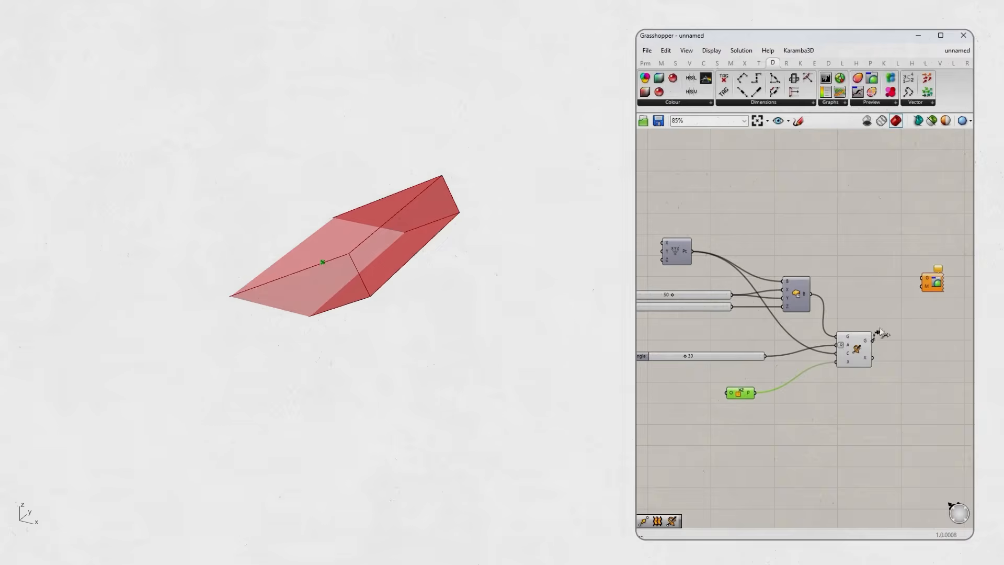
# Connect Rotate 3D's Geometry output to the Custom Preview and vary the Angle slider to tilt the box.
pyautogui.moveTo(881, 332); pyautogui.dragTo(923, 278)
pyautogui.click(849, 417)
pyautogui.moveTo(687, 354); pyautogui.dragTo(650, 354)
pyautogui.moveTo(567, 338); pyautogui.dragTo(335, 324, button='right')
pyautogui.moveTo(653, 356); pyautogui.dragTo(704, 359)
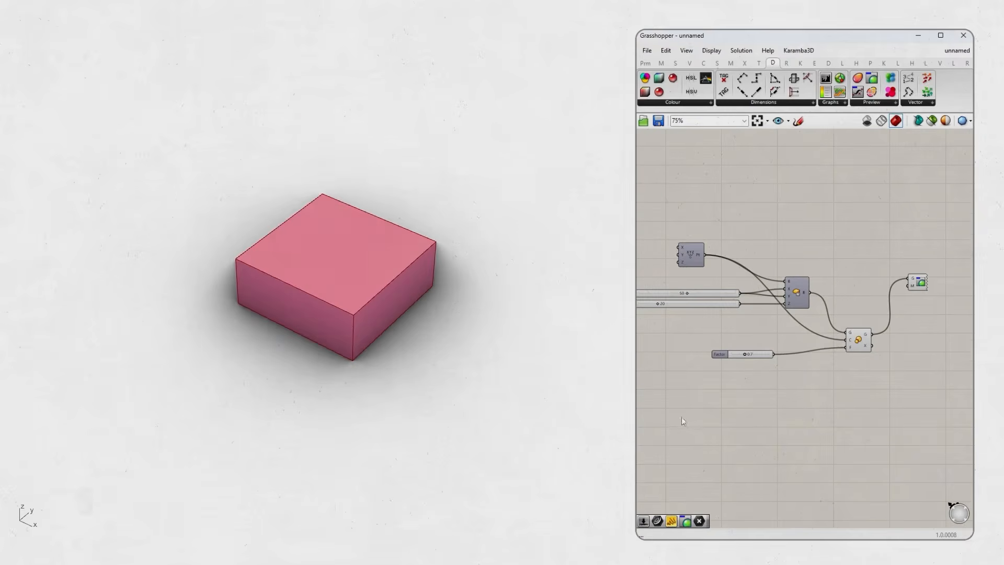
# Scale the box by setting the Factor slider to 0.6 and finally to 0.9.
pyautogui.moveTo(357, 327); pyautogui.dragTo(360, 350, button='right')
pyautogui.scroll(3, 743, 349)
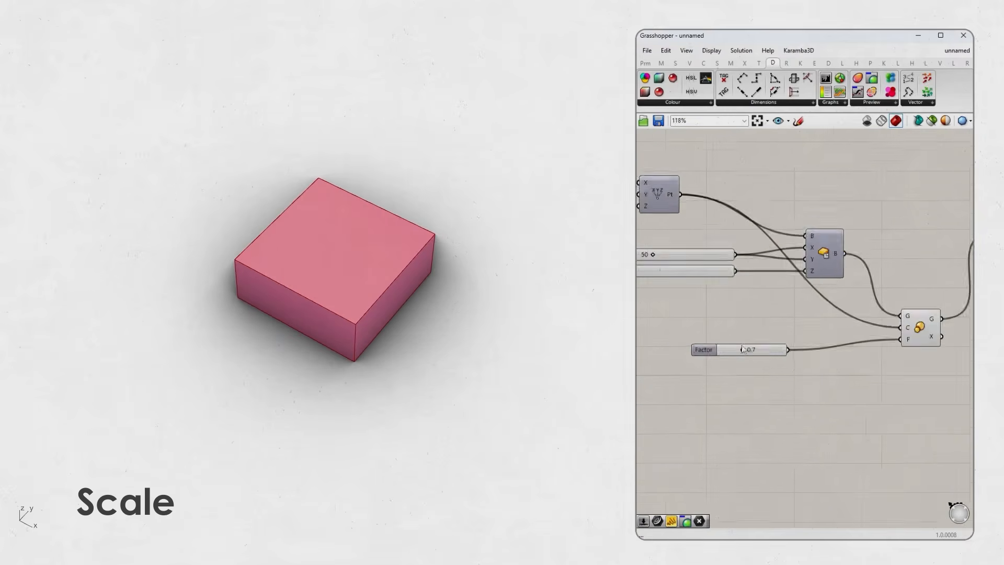
pyautogui.scroll(2, 742, 349)
pyautogui.moveTo(743, 352)
pyautogui.mouseDown()
pyautogui.moveTo(758, 352)
pyautogui.moveTo(738, 360)
pyautogui.mouseUp()
pyautogui.scroll(-4, 721, 346)
pyautogui.scroll(2, 858, 334)
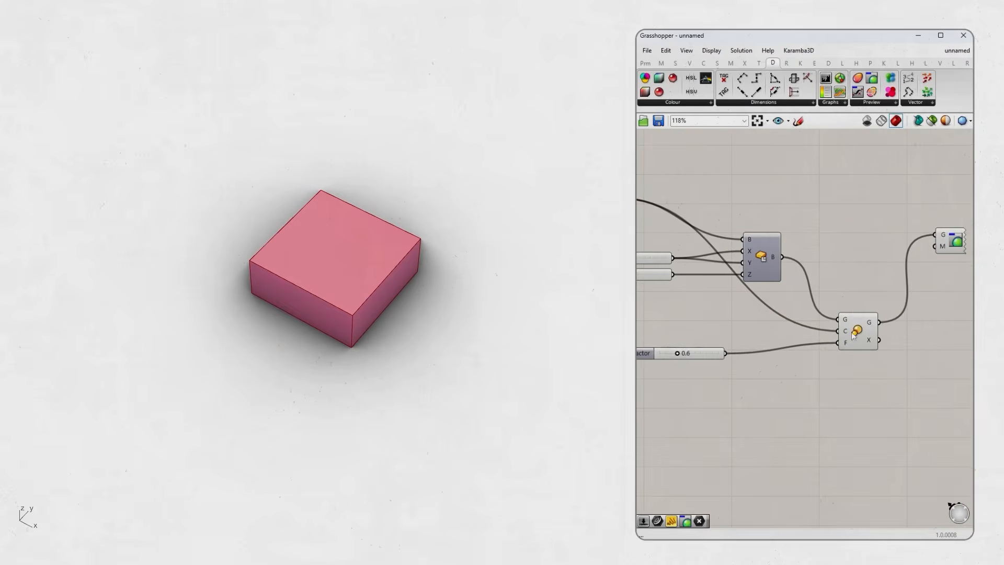
pyautogui.moveTo(679, 356); pyautogui.dragTo(686, 356)
pyautogui.moveTo(456, 319); pyautogui.dragTo(340, 319, button='right')
pyautogui.scroll(-5, 388, 300)
pyautogui.moveTo(759, 355); pyautogui.dragTo(752, 362, button='right')
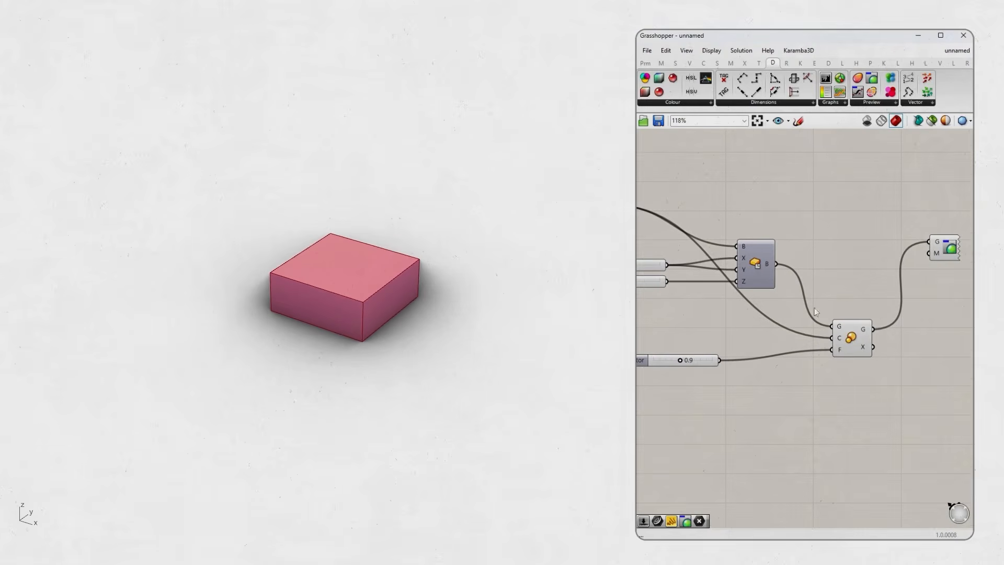
# Delete the Scale component and its Factor slider.
pyautogui.scroll(-1, 840, 340)
pyautogui.moveTo(669, 256); pyautogui.dragTo(709, 269, button='right')
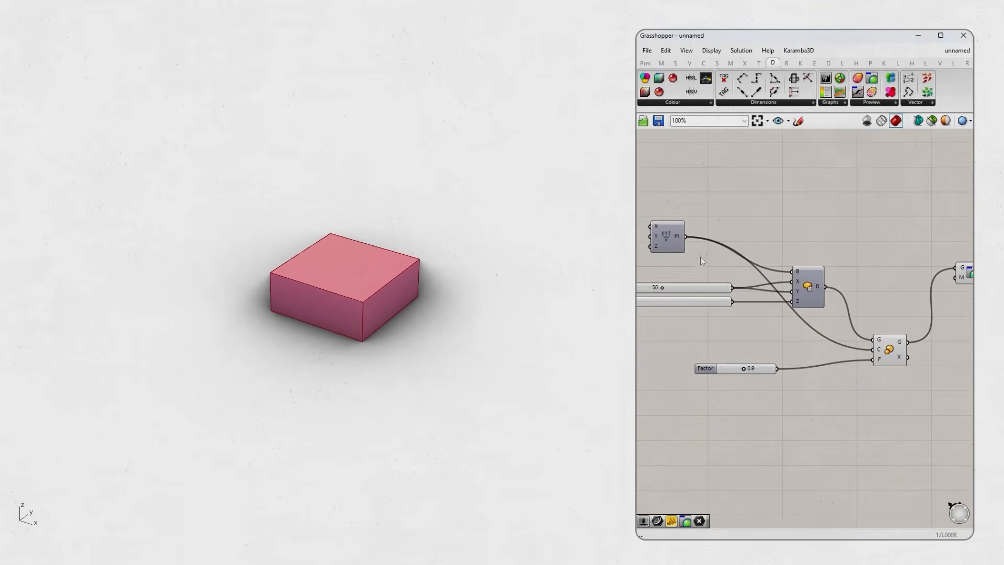
pyautogui.moveTo(885, 359); pyautogui.dragTo(847, 359, button='right')
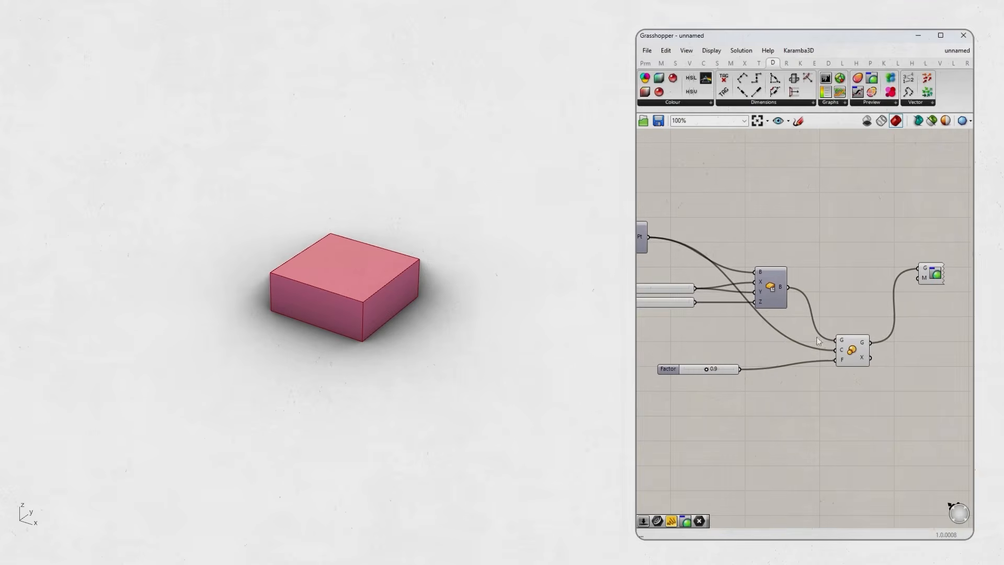
pyautogui.scroll(-1, 817, 335)
pyautogui.click(848, 361)
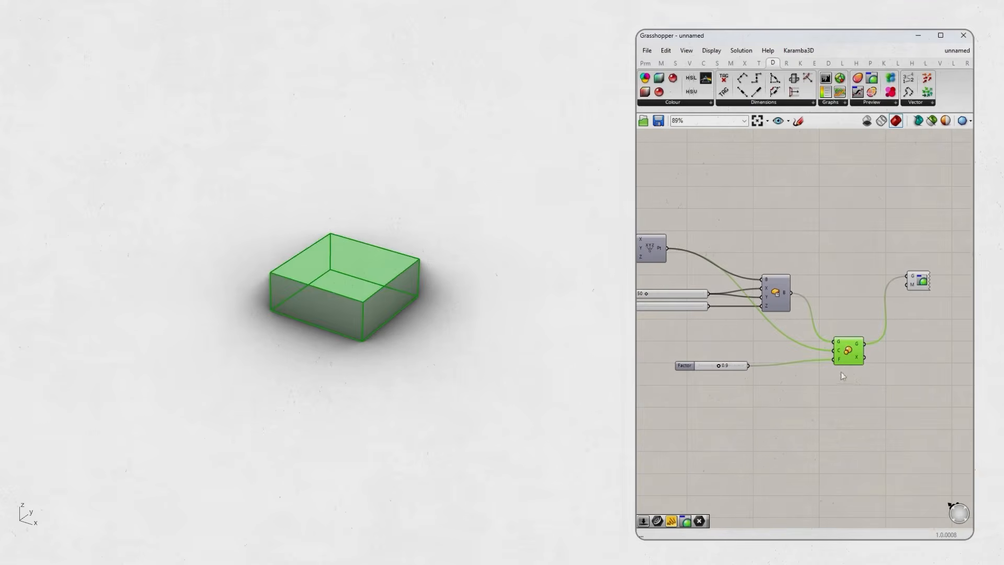
pyautogui.press('Delete')
pyautogui.click(703, 366)
pyautogui.press('Delete')
# Add a new Scale component and connect the box to its Geometry input.
pyautogui.doubleClick(874, 374)
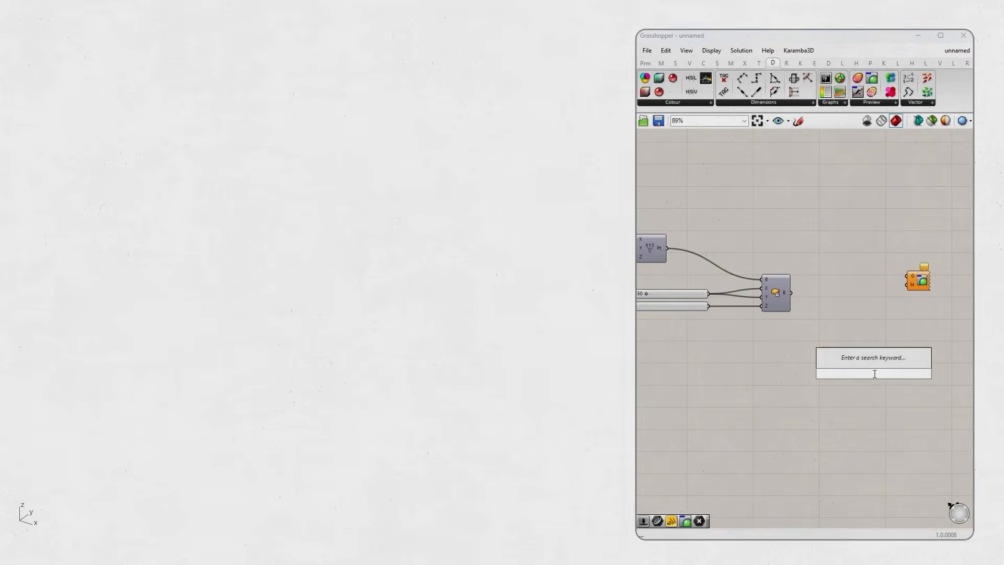
pyautogui.write('scal')
pyautogui.press('Up')
pyautogui.press('Return')
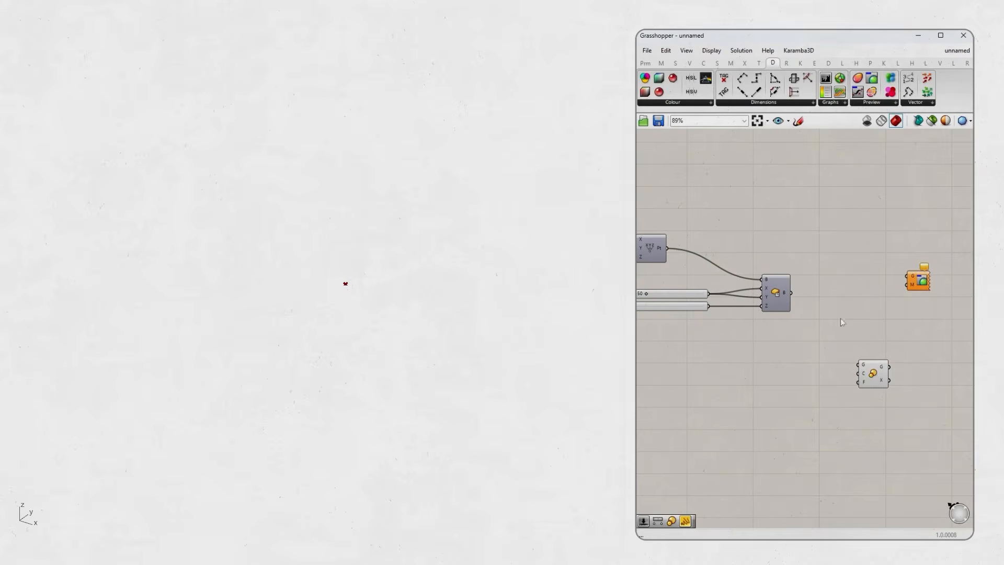
pyautogui.moveTo(875, 375); pyautogui.dragTo(792, 292)
pyautogui.click(806, 358)
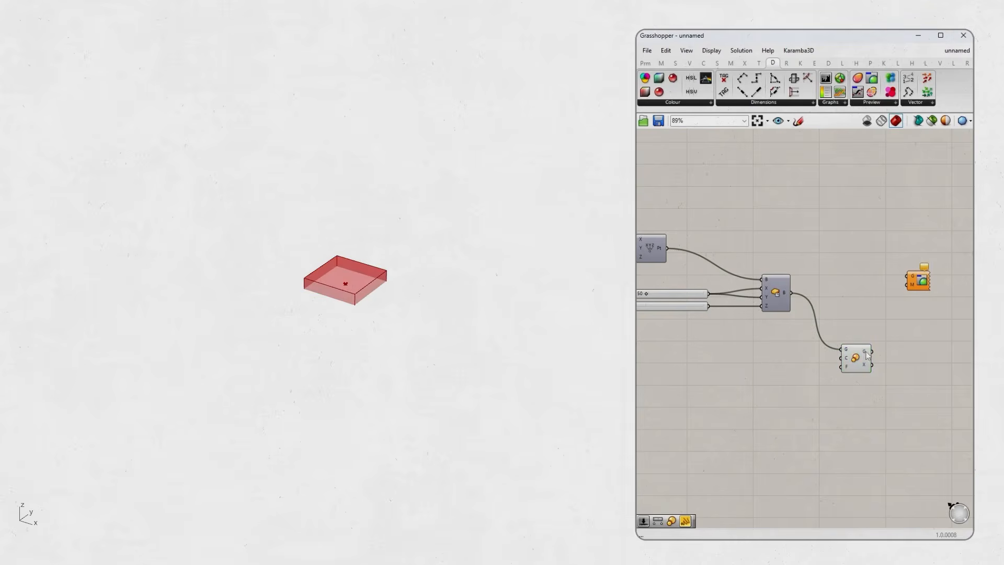
# Connect the construct point to Scale's Center input and a new 1.5 number slider to its Factor input.
pyautogui.moveTo(668, 249); pyautogui.dragTo(841, 359)
pyautogui.doubleClick(773, 367)
pyautogui.write('1.5')
pyautogui.press('Return')
pyautogui.scroll(1, 773, 367)
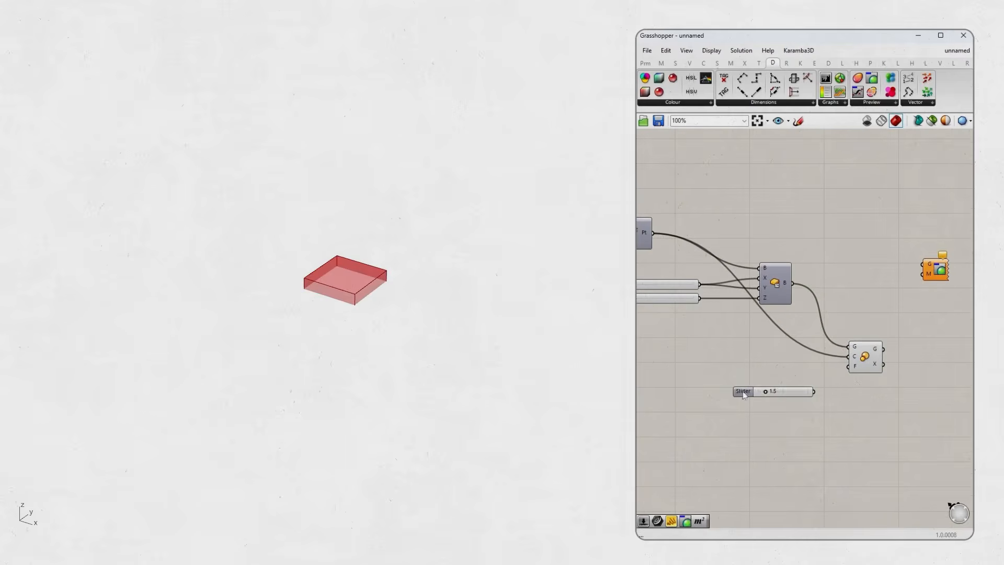
pyautogui.doubleClick(732, 378)
pyautogui.write('1.5')
pyautogui.press('Return')
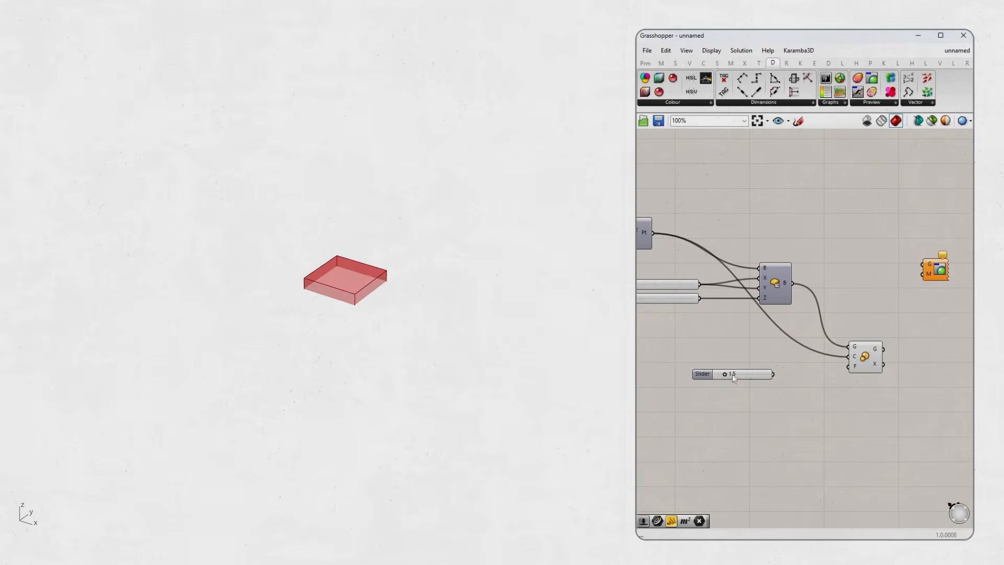
pyautogui.moveTo(832, 368); pyautogui.dragTo(849, 366)
# Connect Scale's Geometry output to the Custom Preview and adjust the Factor slider to resize the box.
pyautogui.moveTo(729, 377); pyautogui.dragTo(729, 375)
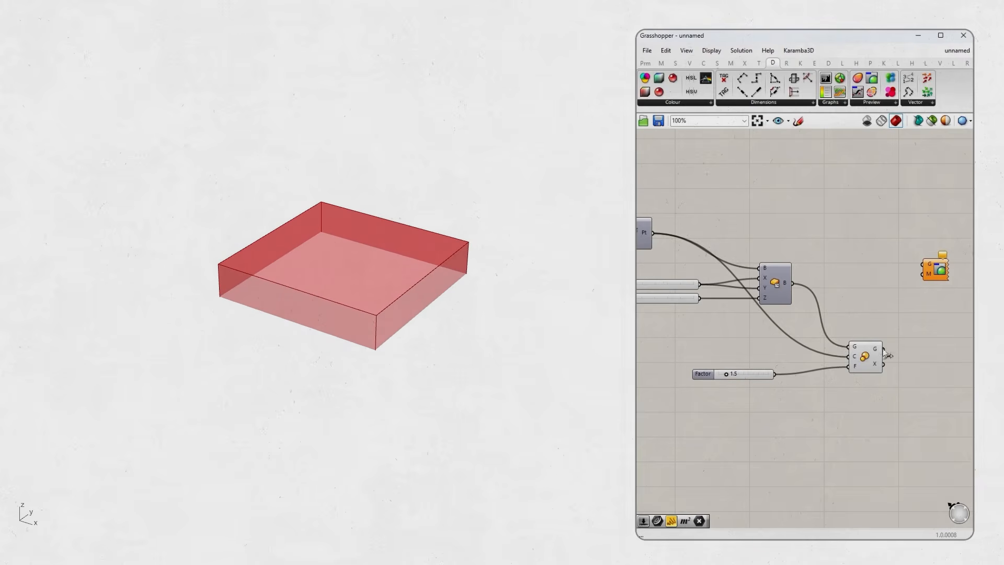
pyautogui.moveTo(886, 351); pyautogui.dragTo(923, 264)
pyautogui.moveTo(730, 377); pyautogui.dragTo(727, 376)
pyautogui.moveTo(454, 293); pyautogui.dragTo(385, 304, button='right')
pyautogui.scroll(2, 423, 323)
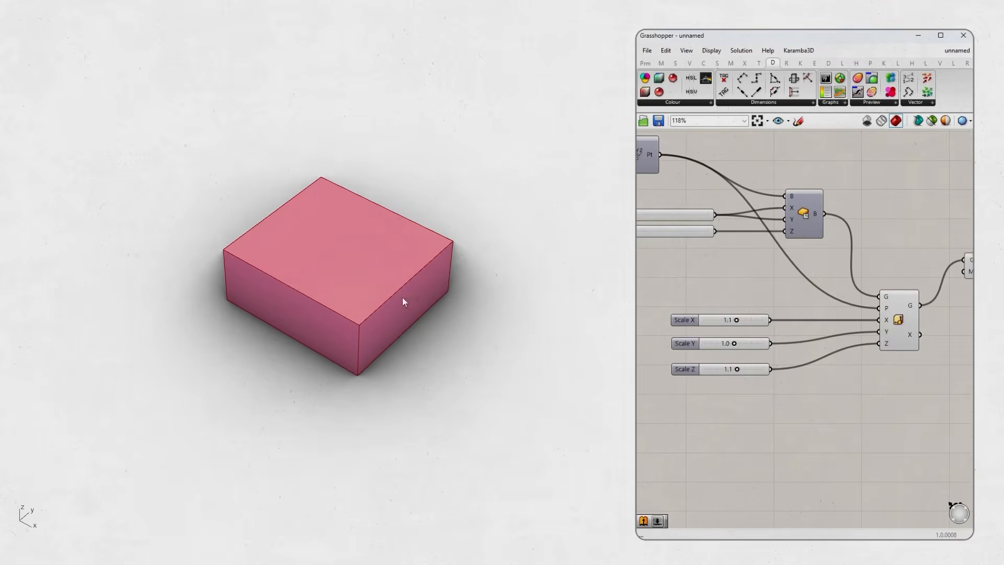
# Set the Scale NU sliders to 1.5 for Scale X, 1.6 for Scale Y and 0.4 for Scale Z.
pyautogui.moveTo(404, 298)
pyautogui.mouseDown(button='right')
pyautogui.moveTo(426, 287)
pyautogui.moveTo(399, 291)
pyautogui.moveTo(419, 305)
pyautogui.mouseUp(button='right')
pyautogui.moveTo(899, 327); pyautogui.dragTo(896, 322, button='right')
pyautogui.scroll(1, 896, 322)
pyautogui.scroll(-2, 728, 322)
pyautogui.moveTo(712, 323); pyautogui.dragTo(725, 321, button='right')
pyautogui.scroll(1, 727, 321)
pyautogui.moveTo(724, 317); pyautogui.dragTo(705, 374)
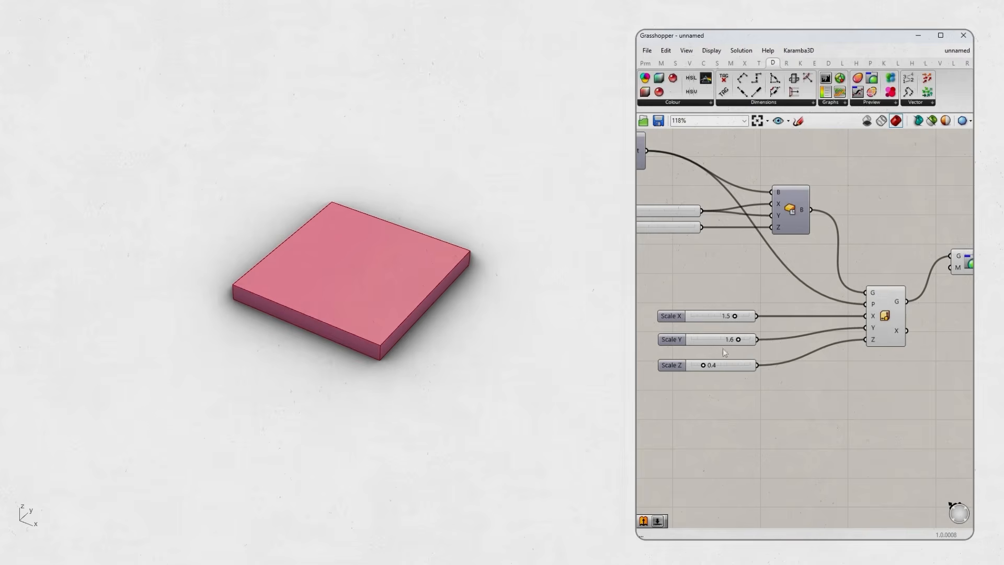
# Stretch the box by setting Scale X to 1.9 and Scale Y to 1.2.
pyautogui.moveTo(738, 340)
pyautogui.mouseDown()
pyautogui.moveTo(728, 350)
pyautogui.moveTo(718, 318)
pyautogui.moveTo(709, 320)
pyautogui.moveTo(712, 331)
pyautogui.moveTo(747, 337)
pyautogui.mouseUp()
pyautogui.moveTo(413, 339); pyautogui.dragTo(366, 311, button='right')
pyautogui.scroll(-1, 436, 306)
pyautogui.moveTo(675, 339); pyautogui.dragTo(662, 346, button='right')
pyautogui.moveTo(460, 317); pyautogui.dragTo(440, 339, button='right')
pyautogui.scroll(-3, 798, 352)
pyautogui.moveTo(780, 311); pyautogui.dragTo(814, 334, button='right')
pyautogui.scroll(2, 852, 338)
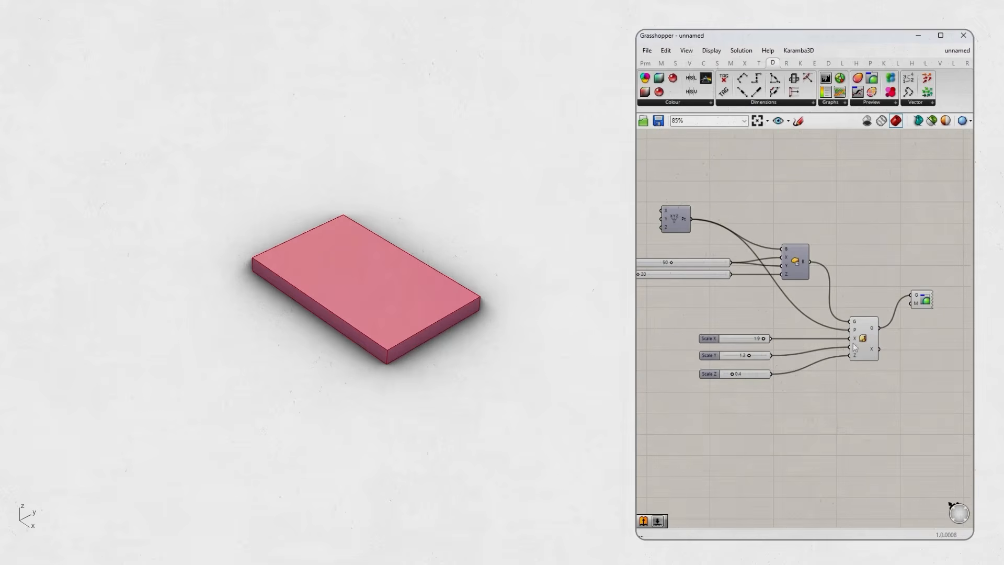
# Delete the Scale NU component, keeping its three sliders, and add a new Scale NU component.
pyautogui.moveTo(881, 397); pyautogui.dragTo(714, 337)
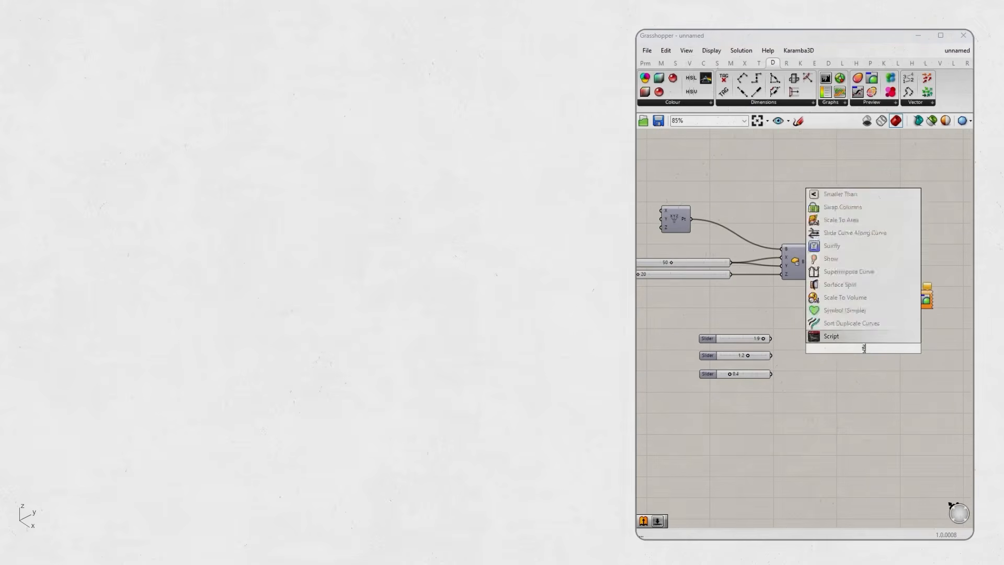
pyautogui.write('ca')
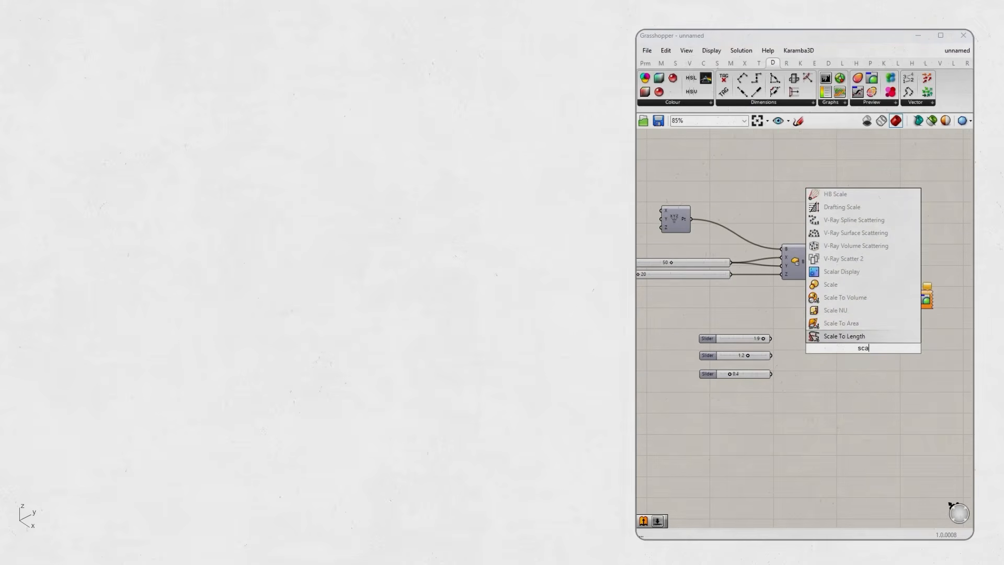
pyautogui.press('Up')
pyautogui.press('Up')
pyautogui.press('Return')
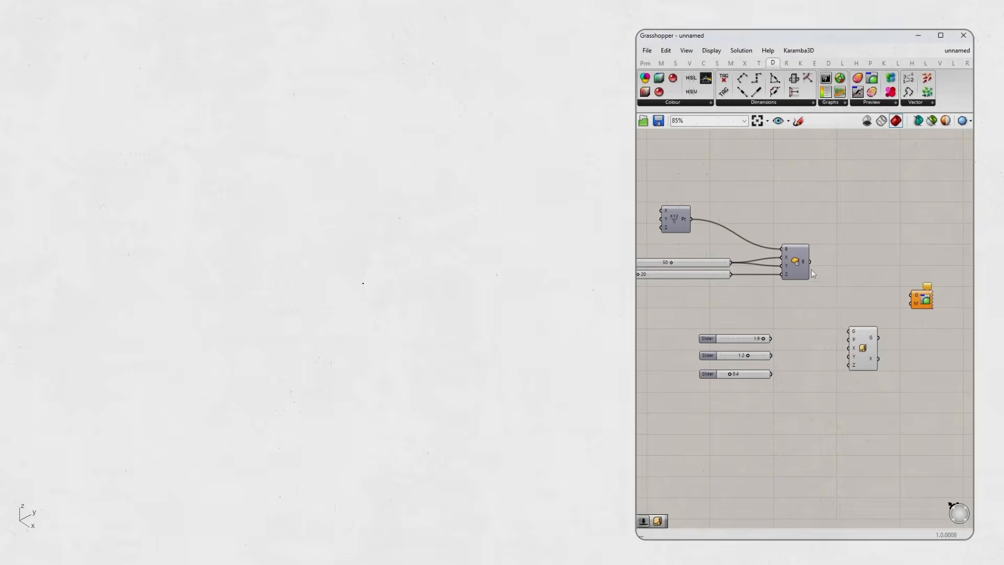
# Connect the box and point to Scale NU's Geometry and Plane inputs, and the three sliders to Scale X, Y and Z.
pyautogui.moveTo(811, 261); pyautogui.dragTo(860, 354)
pyautogui.moveTo(694, 220); pyautogui.dragTo(857, 359)
pyautogui.click(783, 338)
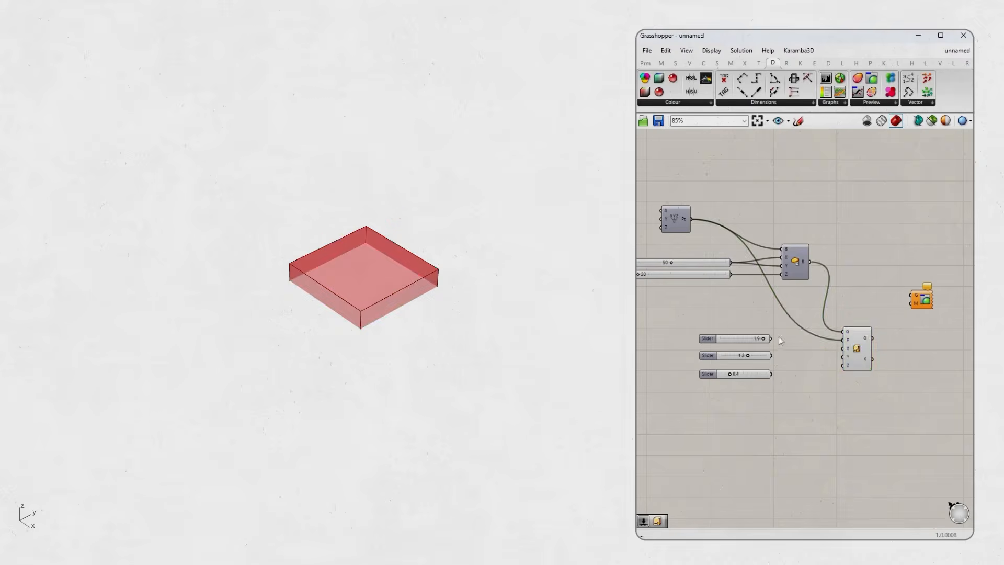
pyautogui.scroll(4, 856, 360)
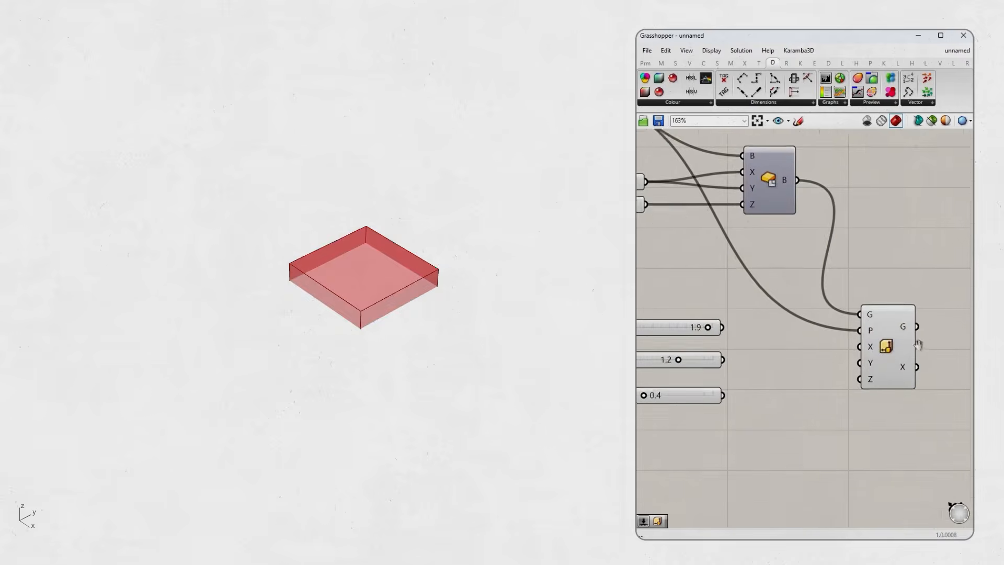
pyautogui.scroll(-2, 756, 320)
pyautogui.moveTo(749, 324); pyautogui.dragTo(829, 327)
pyautogui.moveTo(730, 337); pyautogui.dragTo(830, 351)
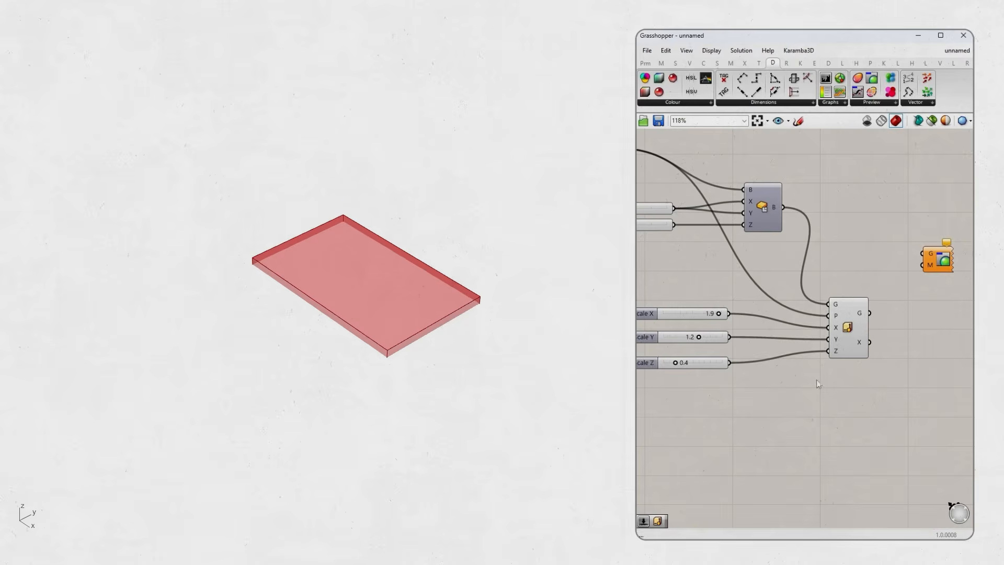
# Connect Scale NU's Geometry output to the Custom Preview, then set Scale Z to 2.0 and Scale Y to 0.8.
pyautogui.moveTo(503, 337); pyautogui.dragTo(503, 339, button='right')
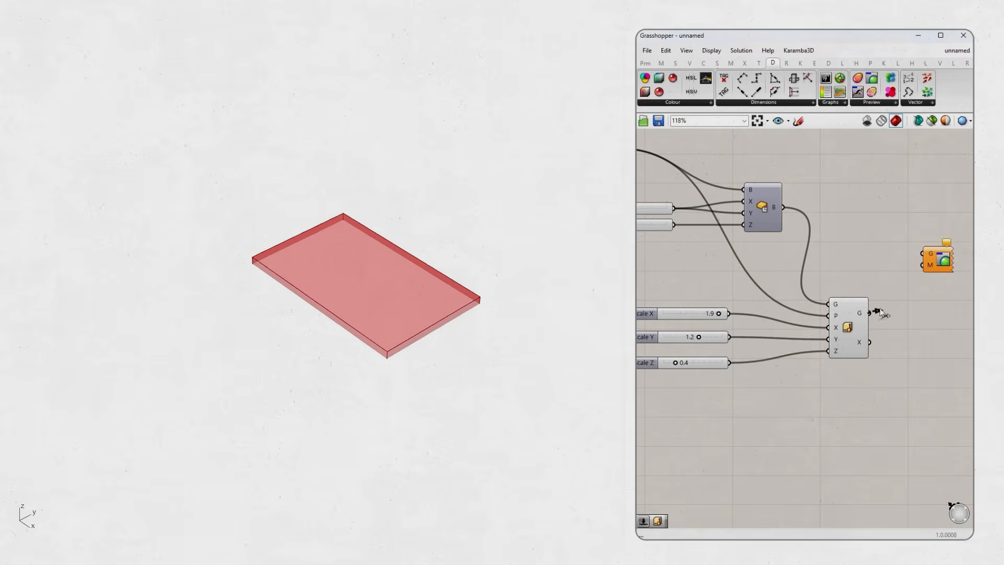
pyautogui.moveTo(873, 314); pyautogui.dragTo(923, 254)
pyautogui.moveTo(707, 349); pyautogui.dragTo(753, 352, button='right')
pyautogui.moveTo(431, 313)
pyautogui.mouseDown(button='right')
pyautogui.moveTo(450, 302)
pyautogui.moveTo(432, 309)
pyautogui.mouseUp(button='right')
pyautogui.moveTo(721, 366); pyautogui.dragTo(778, 377)
pyautogui.moveTo(745, 342); pyautogui.dragTo(735, 341)
pyautogui.scroll(-3, 789, 359)
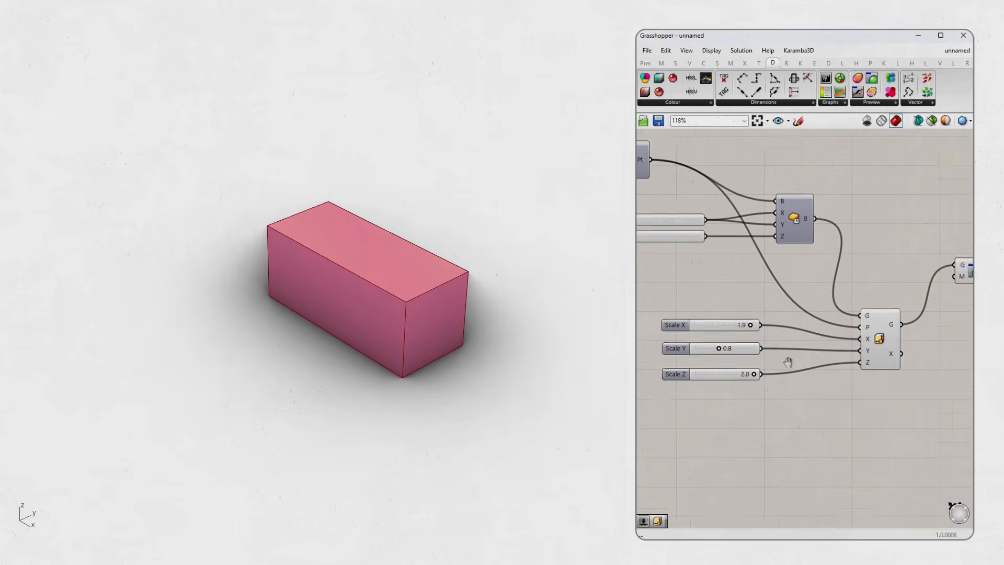
pyautogui.moveTo(408, 345); pyautogui.dragTo(347, 321, button='right')
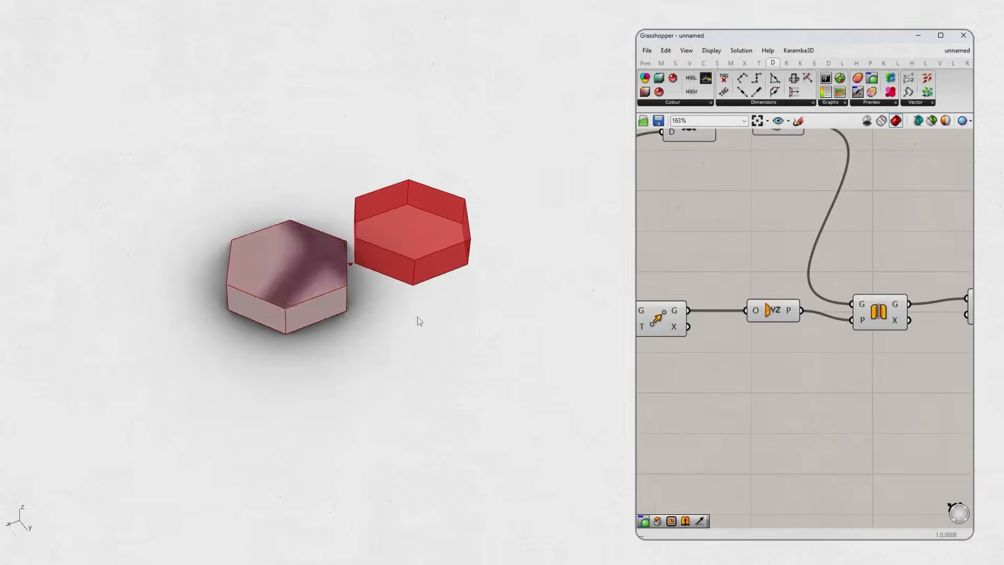
# Adjust the slider driving the Move component to shift the mirror plane farther from the hexagonal solid.
pyautogui.moveTo(417, 319); pyautogui.dragTo(362, 304, button='right')
pyautogui.moveTo(699, 329); pyautogui.dragTo(794, 329, button='right')
pyautogui.scroll(-5, 795, 328)
pyautogui.moveTo(652, 323); pyautogui.dragTo(754, 327, button='right')
pyautogui.scroll(3, 754, 327)
pyautogui.moveTo(696, 336); pyautogui.dragTo(697, 343)
pyautogui.keyDown('shift'); pyautogui.moveTo(500, 326); pyautogui.dragTo(512, 317, button='right'); pyautogui.keyUp('shift')
pyautogui.moveTo(699, 335); pyautogui.dragTo(697, 336)
# Examine the Mirror setup by selecting the Mirror, YZ Plane, Move and capped hexagonal solid components.
pyautogui.scroll(-4, 840, 343)
pyautogui.moveTo(840, 342); pyautogui.dragTo(733, 338, button='right')
pyautogui.scroll(4, 890, 332)
pyautogui.click(861, 327)
pyautogui.moveTo(863, 331); pyautogui.dragTo(862, 327)
pyautogui.click(783, 329)
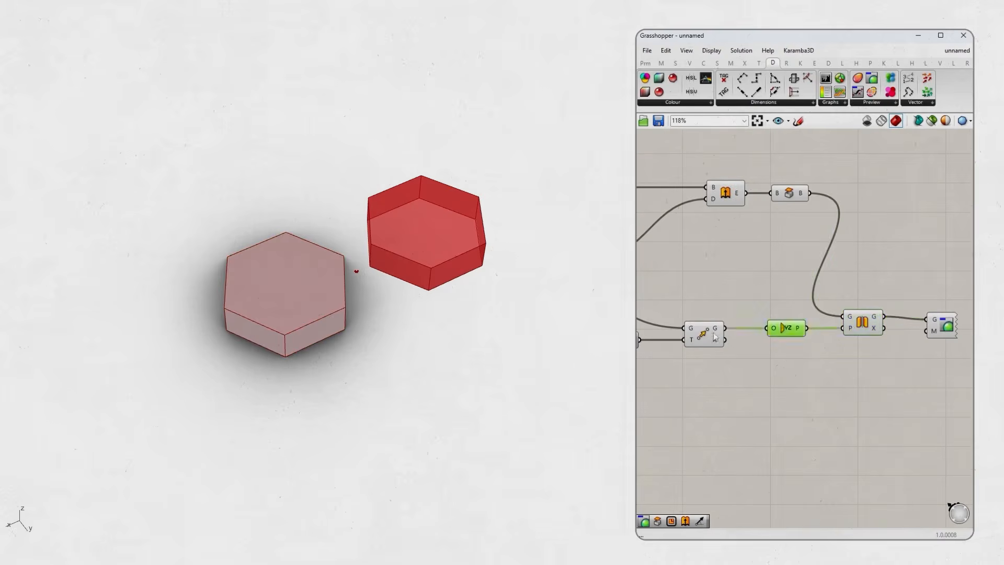
pyautogui.click(707, 333)
pyautogui.scroll(-2, 733, 331)
pyautogui.scroll(-2, 916, 301)
pyautogui.click(808, 236)
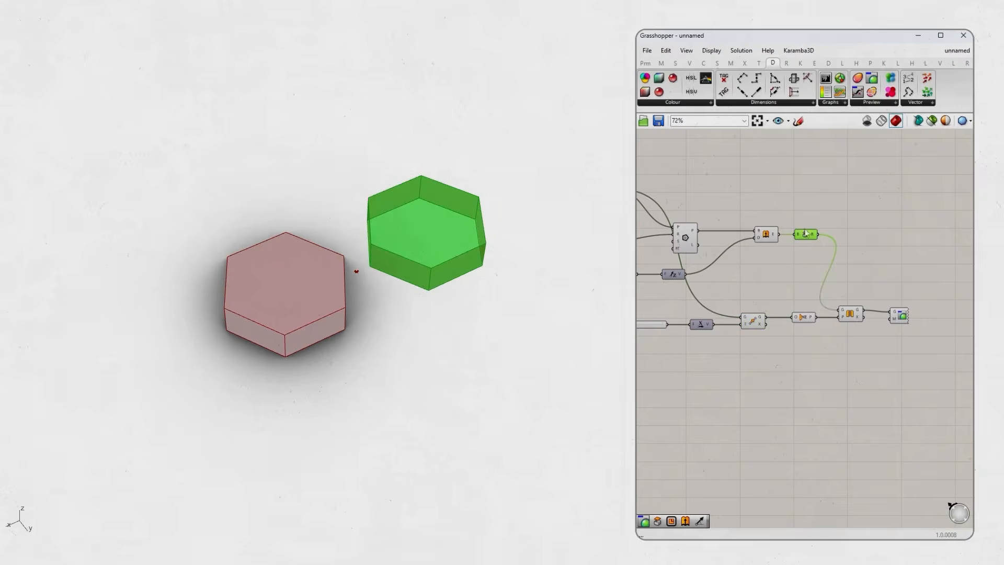
pyautogui.click(805, 319)
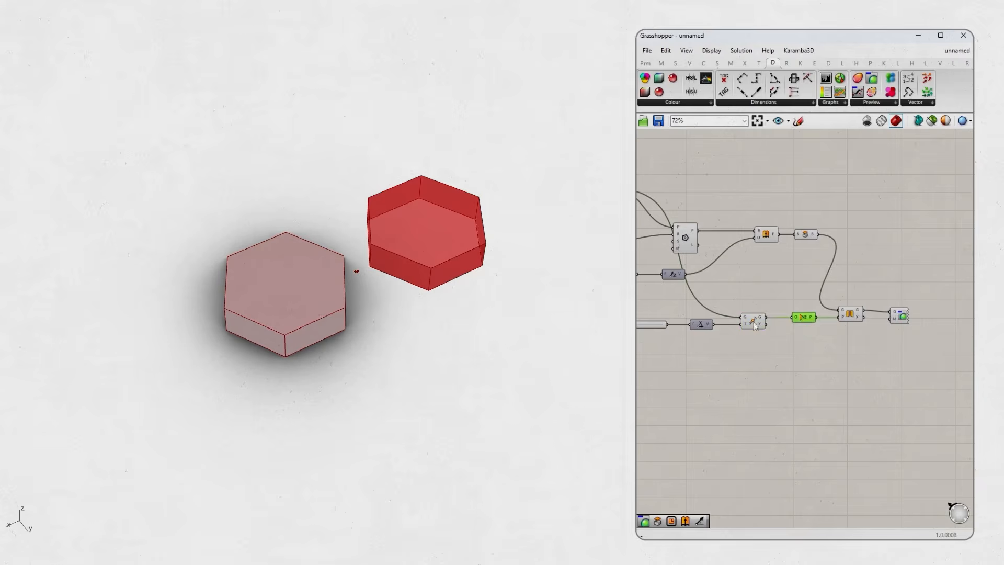
# Align the Custom Preview component with the Mirror component's output on the canvas.
pyautogui.click(821, 359)
pyautogui.scroll(3, 860, 314)
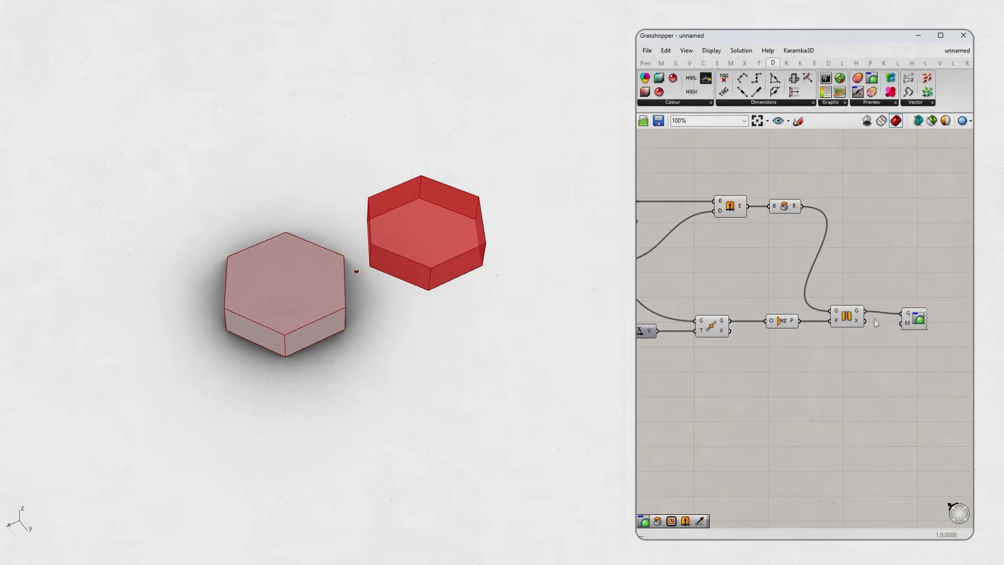
pyautogui.moveTo(920, 320); pyautogui.dragTo(923, 317)
pyautogui.click(901, 339)
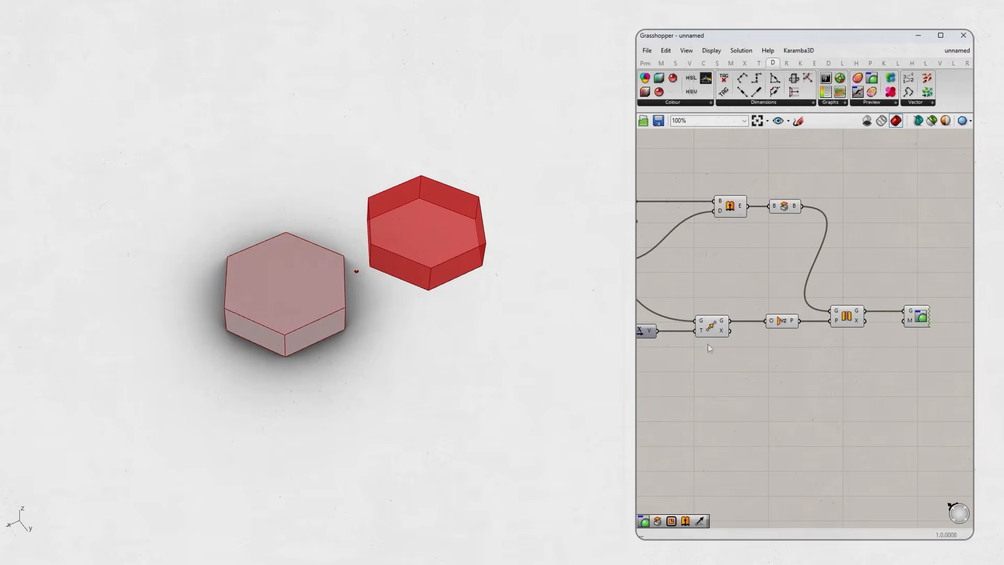
# Adjust the polygon radius and extrusion height sliders to make the hexagonal solid narrower and taller.
pyautogui.scroll(-3, 745, 330)
pyautogui.moveTo(745, 331); pyautogui.dragTo(850, 335, button='right')
pyautogui.scroll(3, 713, 295)
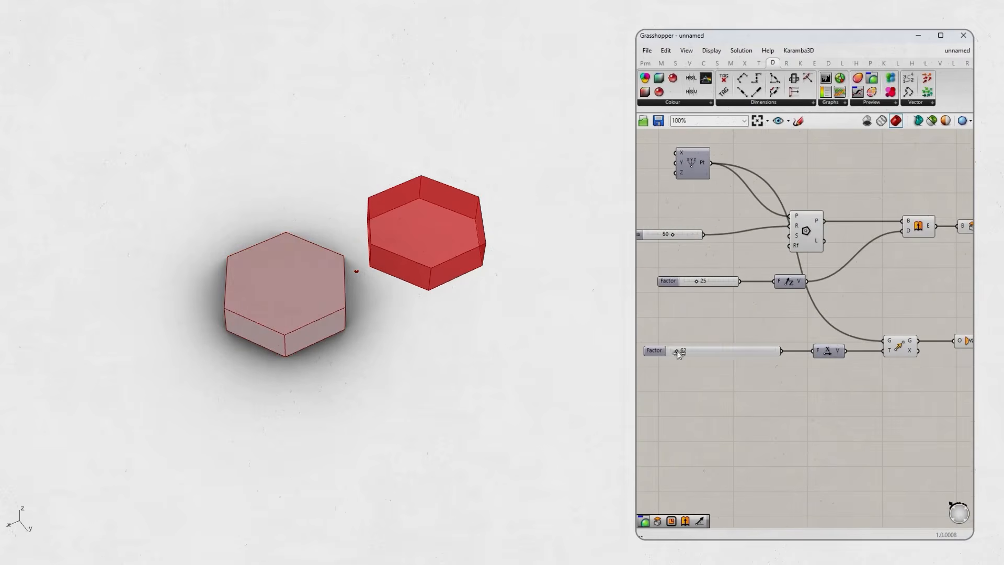
pyautogui.moveTo(671, 236); pyautogui.dragTo(661, 237)
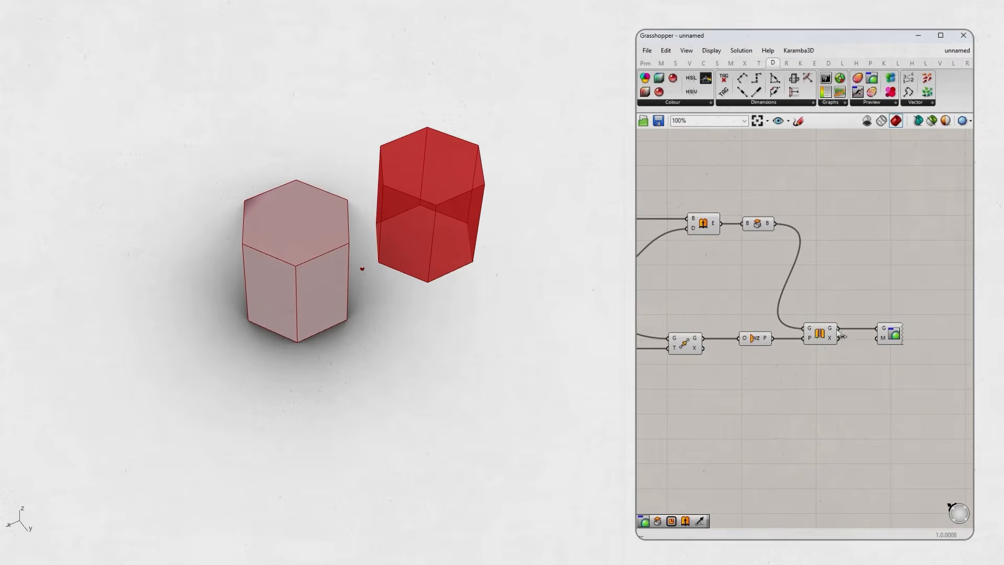
# Examine the mirrored hexagonal solid alongside its Mirror and YZ Plane components.
pyautogui.click(814, 332)
pyautogui.click(796, 349)
pyautogui.click(756, 342)
pyautogui.moveTo(806, 357); pyautogui.dragTo(869, 350, button='right')
pyautogui.scroll(-2, 854, 344)
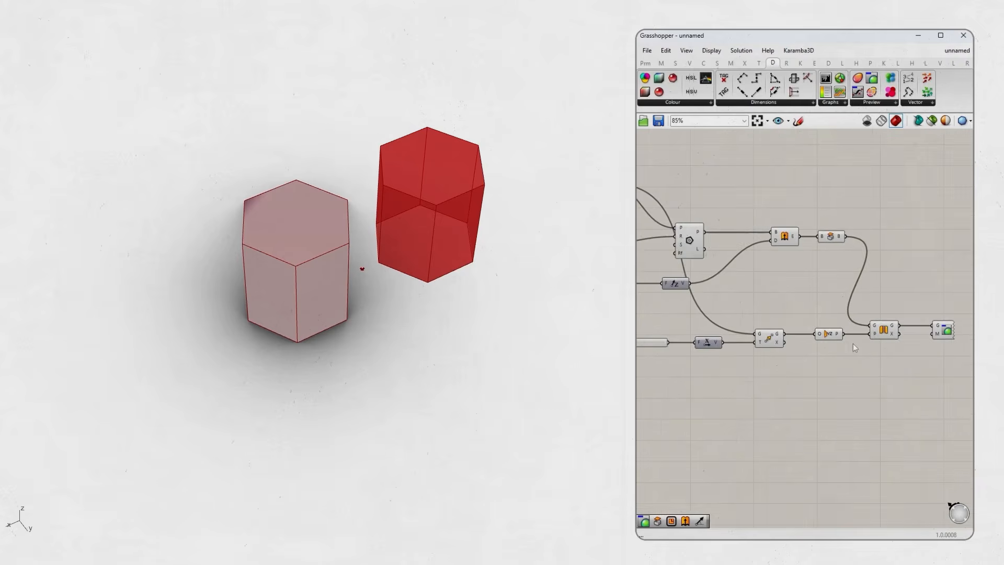
pyautogui.scroll(2, 866, 334)
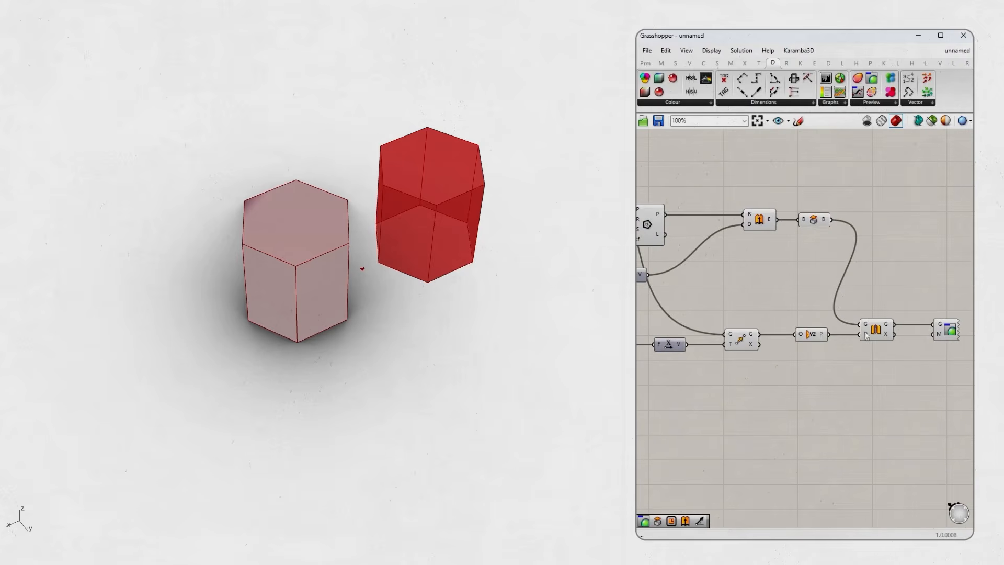
pyautogui.click(809, 337)
pyautogui.click(832, 387)
pyautogui.moveTo(433, 285); pyautogui.dragTo(410, 285, button='right')
pyautogui.click(876, 330)
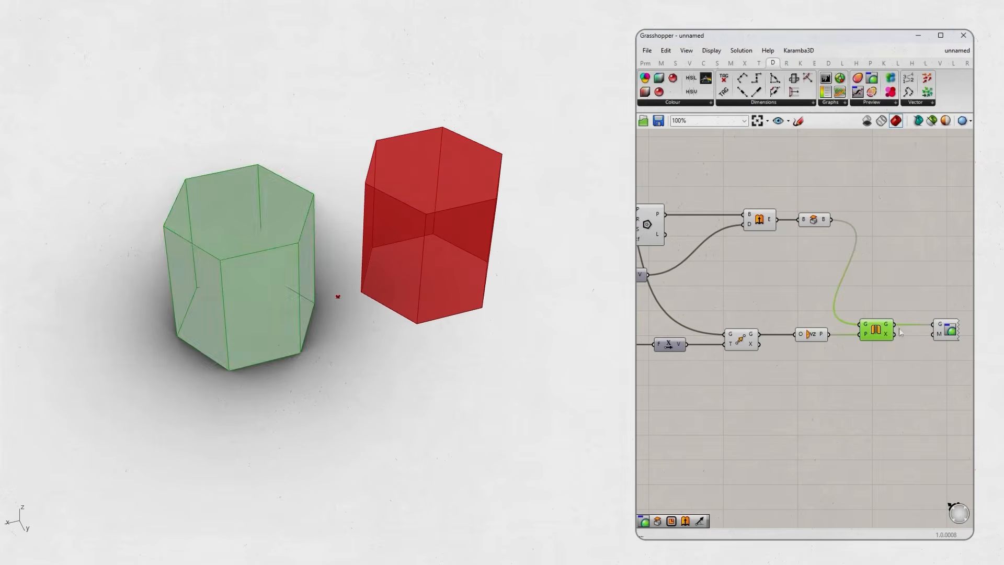
pyautogui.click(905, 308)
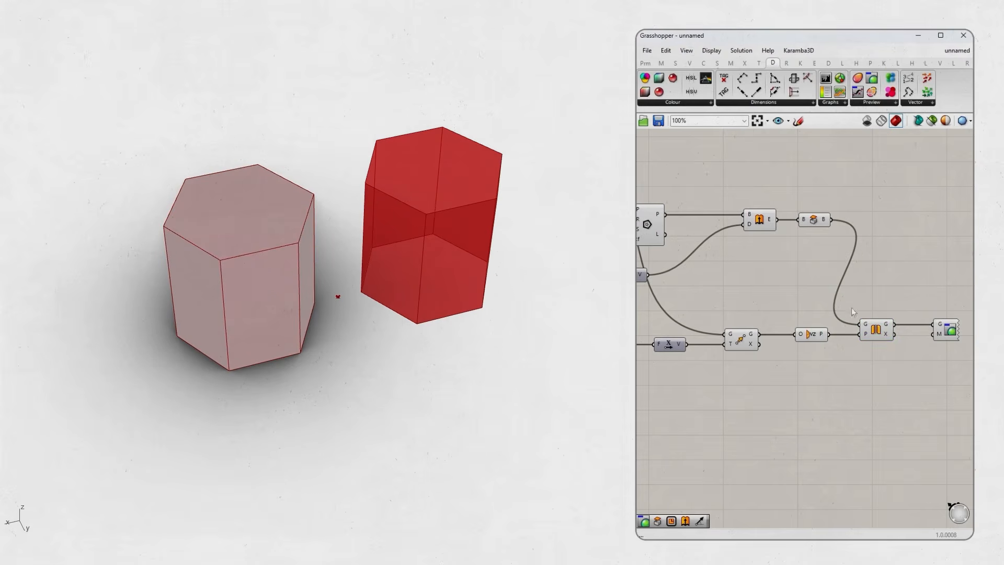
pyautogui.scroll(-3, 399, 299)
pyautogui.moveTo(380, 315); pyautogui.dragTo(363, 289, button='right')
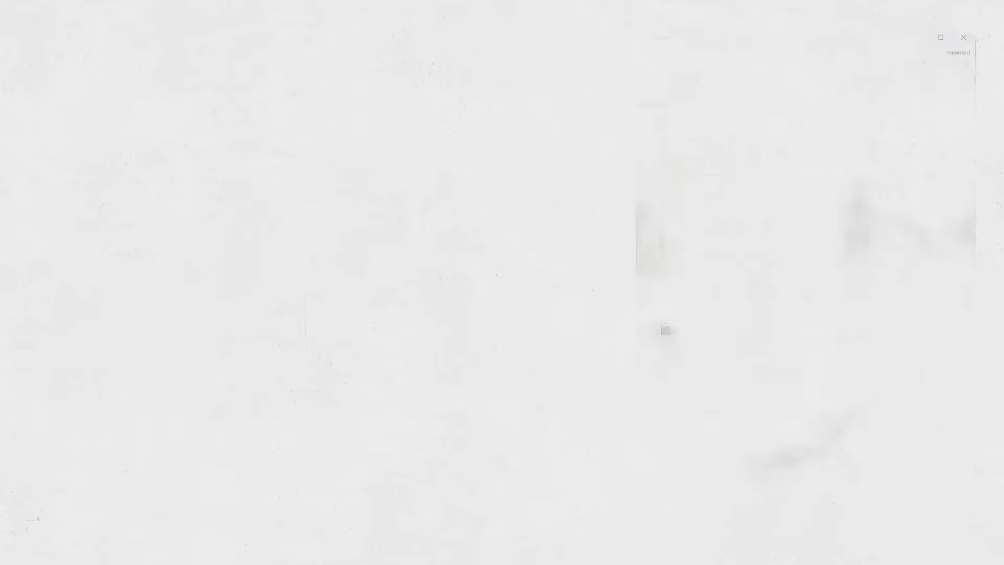
# Set the Interpolate component's Degree slider to 3.
pyautogui.moveTo(740, 305); pyautogui.dragTo(704, 305)
pyautogui.click(519, 353)
pyautogui.click(823, 299)
pyautogui.click(807, 369)
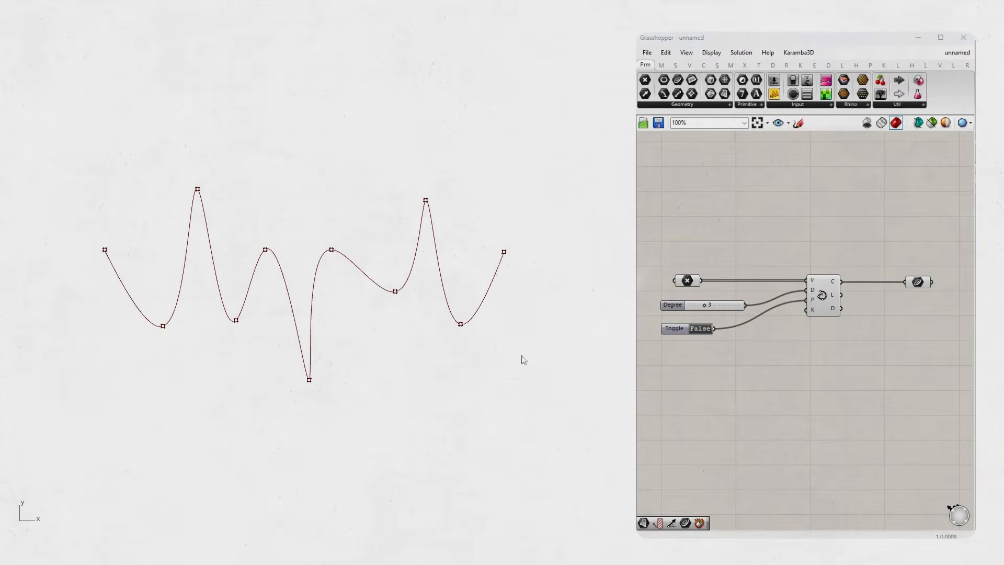
# Delete the Interpolate component with its degree slider, toggle and curve parameter, keeping only the point parameter.
pyautogui.moveTo(947, 261); pyautogui.dragTo(701, 371)
pyautogui.click(794, 348)
pyautogui.moveTo(947, 264); pyautogui.dragTo(706, 356)
pyautogui.press('Delete')
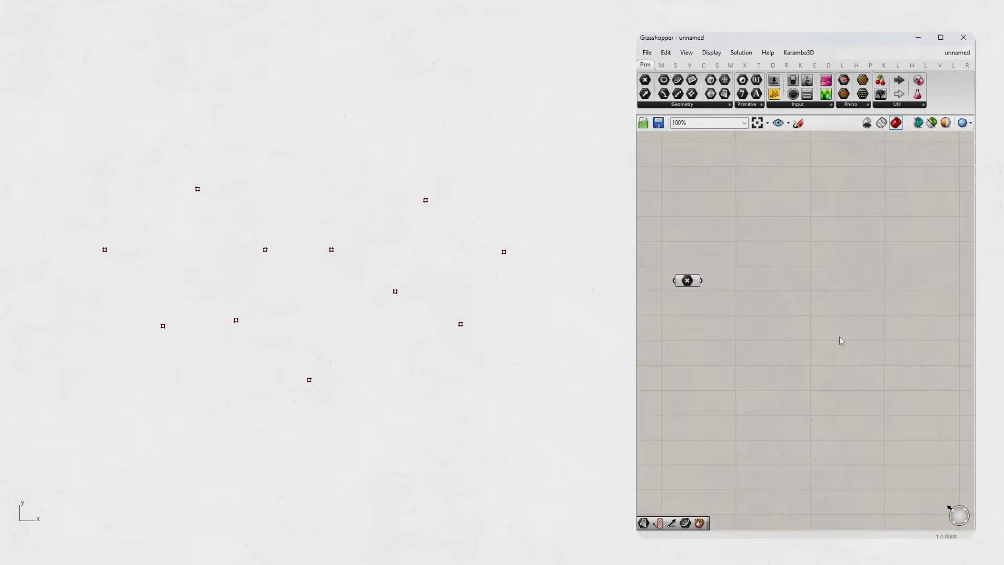
# Add an Interpolate component and connect the point parameter to its Vertices input.
pyautogui.doubleClick(848, 335)
pyautogui.write('inter')
pyautogui.click(839, 273)
pyautogui.moveTo(847, 327); pyautogui.dragTo(835, 290)
pyautogui.moveTo(703, 281); pyautogui.dragTo(850, 310)
# Reshape the interpolated curve by raising the middle peak point and shifting the lowest point sideways along X.
pyautogui.click(739, 294)
pyautogui.moveTo(338, 247); pyautogui.dragTo(337, 225)
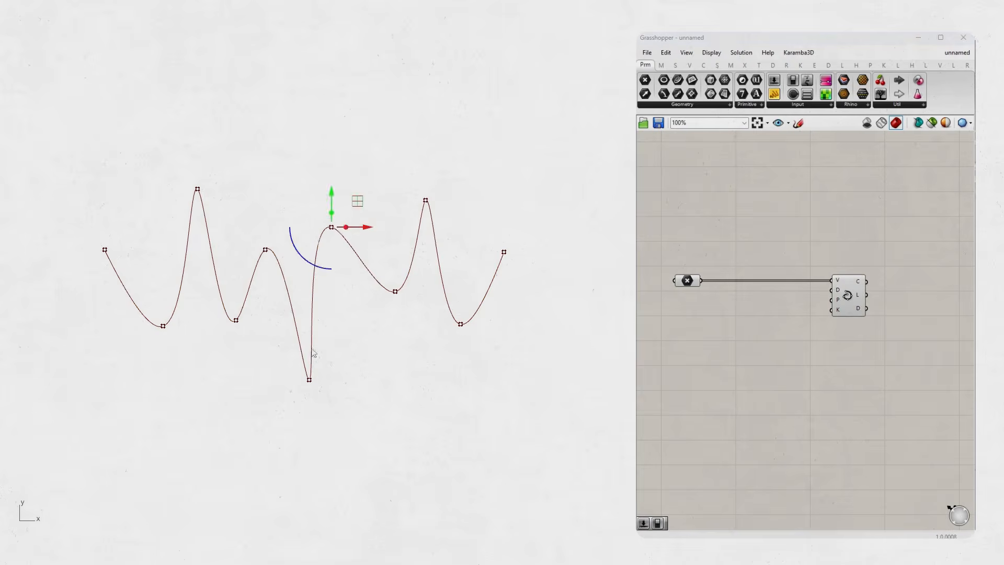
pyautogui.moveTo(415, 377); pyautogui.dragTo(474, 377)
# Add a number slider starting at 3, connect it to Interpolate's Degree input and raise its value.
pyautogui.doubleClick(767, 386)
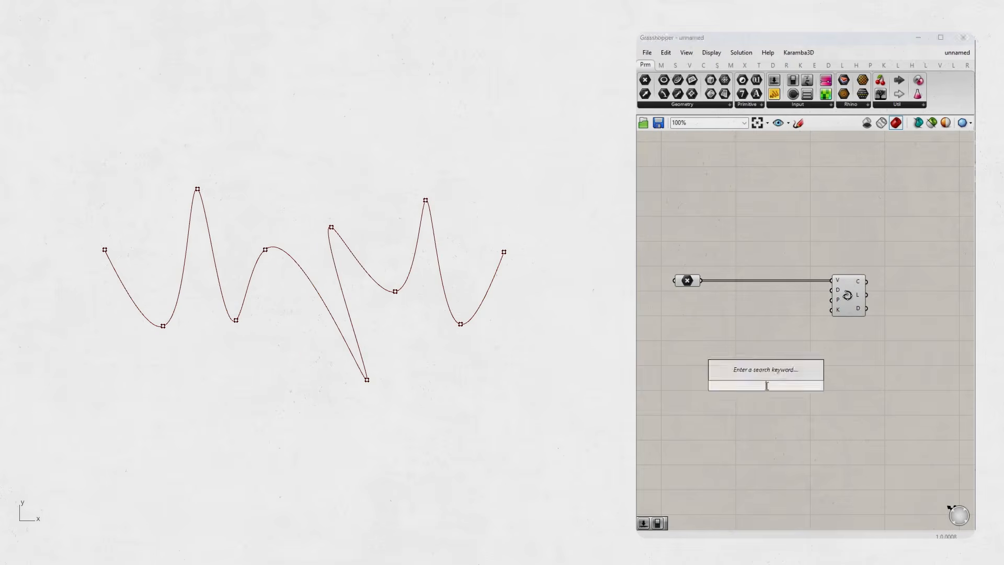
pyautogui.write('3')
pyautogui.press('Return')
pyautogui.moveTo(741, 384); pyautogui.dragTo(671, 306)
pyautogui.moveTo(741, 308); pyautogui.dragTo(830, 291)
pyautogui.moveTo(700, 309); pyautogui.dragTo(740, 306)
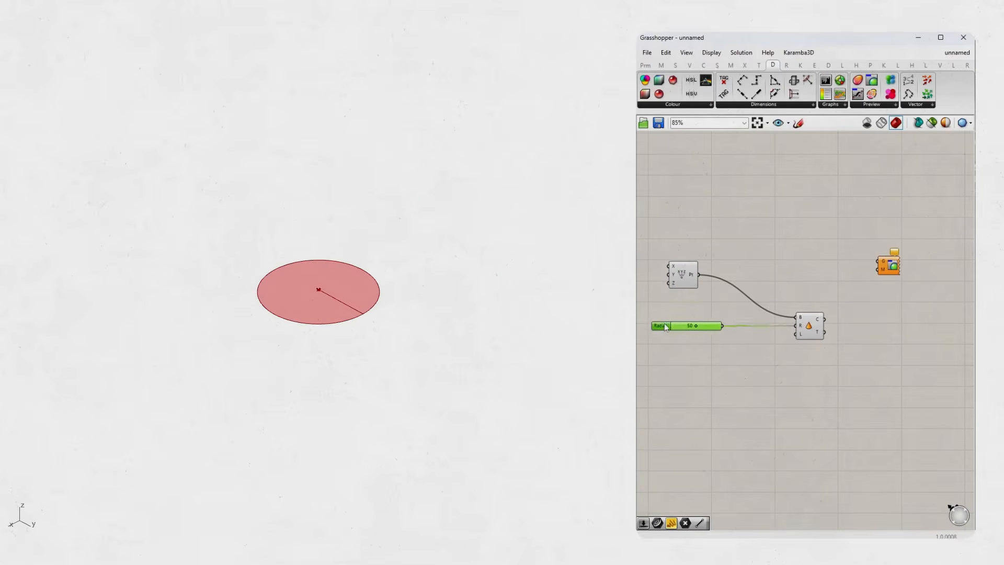
# Define the cone with Radius 38 and Length 100, and connect its output to the Custom Preview.
pyautogui.doubleClick(703, 372)
pyautogui.write('100')
pyautogui.press('Return')
pyautogui.moveTo(678, 371)
pyautogui.mouseDown()
pyautogui.moveTo(660, 346)
pyautogui.moveTo(688, 326)
pyautogui.mouseUp()
pyautogui.moveTo(825, 319); pyautogui.dragTo(875, 266)
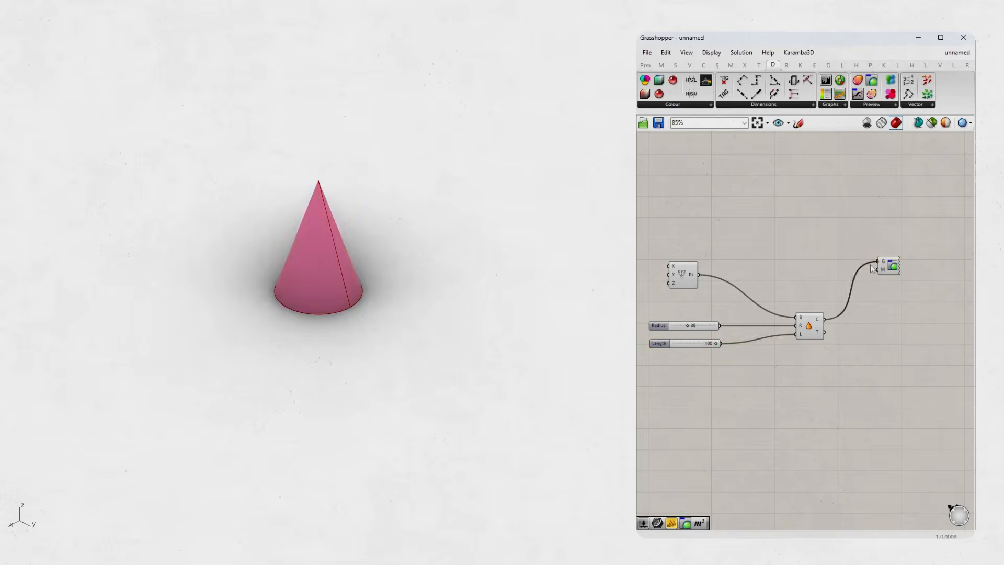
pyautogui.click(809, 328)
pyautogui.moveTo(809, 328); pyautogui.dragTo(808, 336)
pyautogui.click(806, 382)
pyautogui.moveTo(444, 324)
pyautogui.mouseDown(button='right')
pyautogui.moveTo(465, 274)
pyautogui.moveTo(444, 327)
pyautogui.mouseUp(button='right')
pyautogui.keyDown('ctrl'); pyautogui.moveTo(331, 293); pyautogui.dragTo(331, 267, button='right'); pyautogui.keyUp('ctrl')
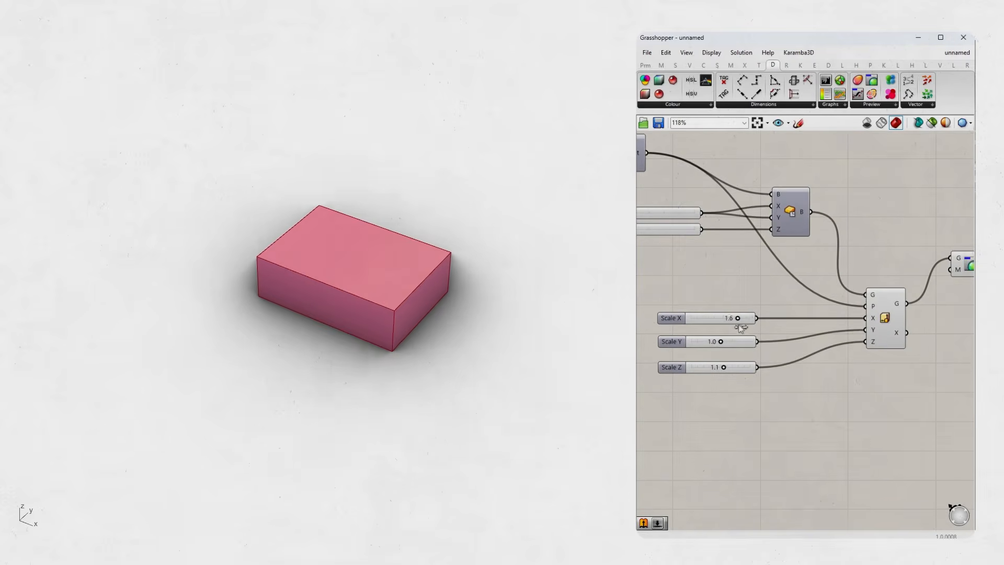
# Adjust the Scale X, Scale Y and Scale Z sliders to change the box's proportions.
pyautogui.moveTo(740, 327); pyautogui.dragTo(736, 327)
pyautogui.moveTo(722, 350); pyautogui.dragTo(738, 350)
pyautogui.moveTo(725, 375); pyautogui.dragTo(725, 353)
pyautogui.moveTo(736, 322)
pyautogui.mouseDown()
pyautogui.moveTo(708, 325)
pyautogui.moveTo(746, 338)
pyautogui.mouseUp()
pyautogui.moveTo(357, 335); pyautogui.dragTo(365, 301, button='right')
pyautogui.moveTo(706, 403); pyautogui.dragTo(693, 408, button='right')
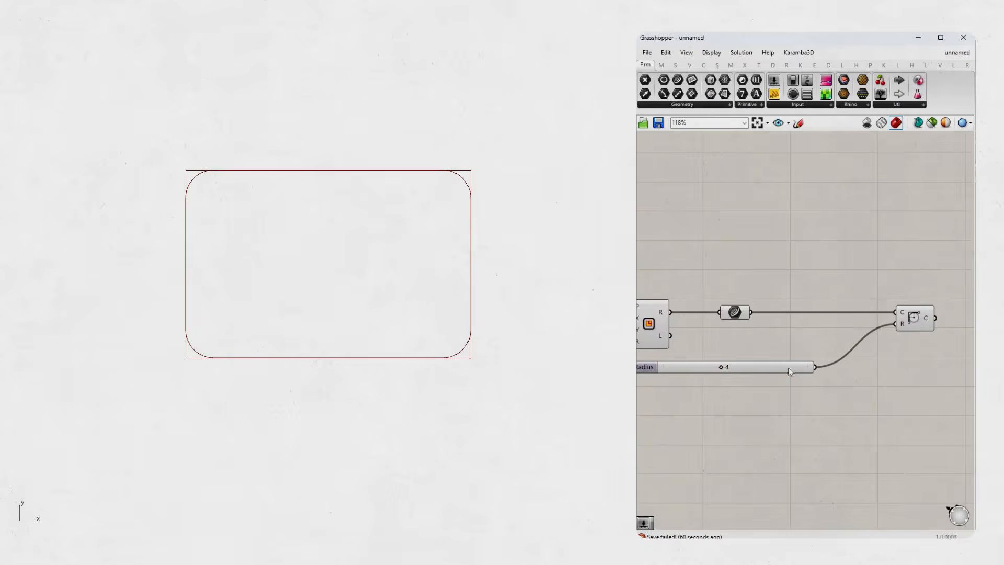
# Increase the fillet Radius slider to round the rectangle's corners further.
pyautogui.moveTo(721, 367); pyautogui.dragTo(789, 367)
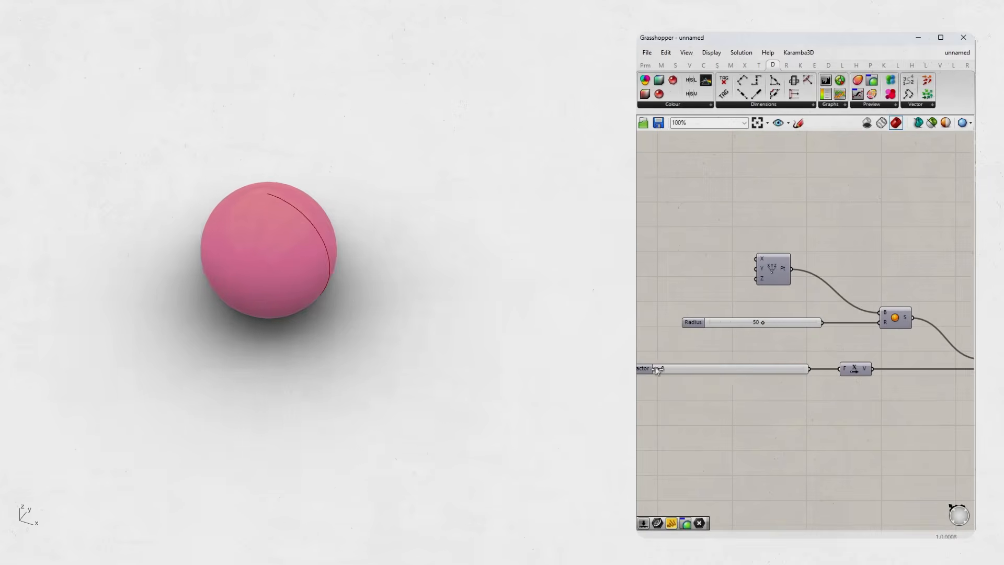
# Increase the Unit X Factor slider for the sphere's displacement and search the components for "z".
pyautogui.moveTo(657, 372); pyautogui.dragTo(713, 390)
pyautogui.moveTo(856, 405); pyautogui.dragTo(781, 398, button='right')
pyautogui.doubleClick(791, 413)
pyautogui.write('z')
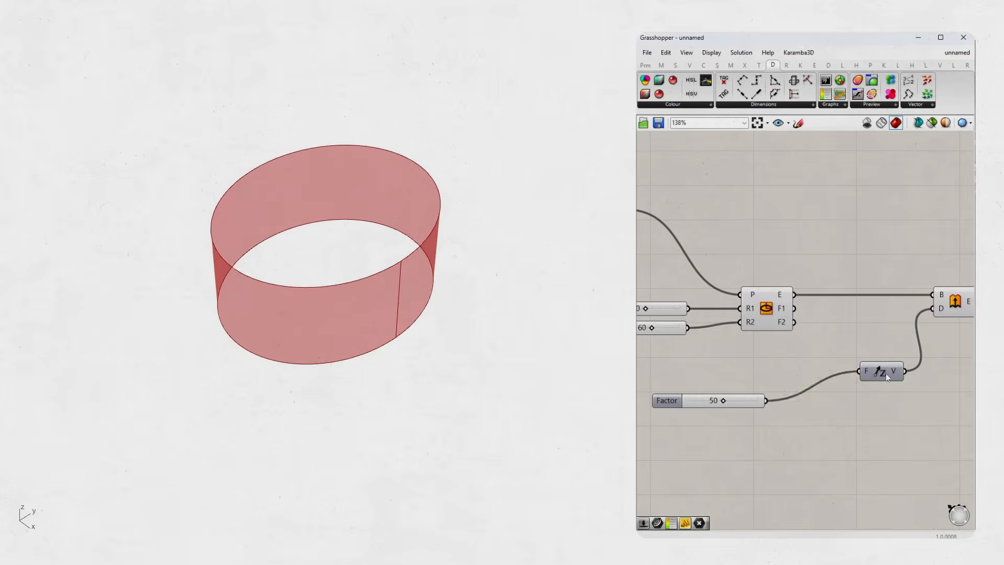
# Set the Unit Z Factor slider driving the ellipse's extrusion height to 40.
pyautogui.moveTo(722, 402); pyautogui.dragTo(739, 402)
pyautogui.scroll(-3, 868, 354)
pyautogui.moveTo(868, 354); pyautogui.dragTo(797, 367, button='right')
pyautogui.scroll(1, 732, 387)
pyautogui.moveTo(728, 408)
pyautogui.mouseDown()
pyautogui.moveTo(707, 414)
pyautogui.moveTo(719, 413)
pyautogui.mouseUp()
# Connect the ellipse's Extrude output to the Custom Preview's Geometry input.
pyautogui.rightClick(882, 339)
pyautogui.click(821, 355)
pyautogui.moveTo(911, 337); pyautogui.dragTo(808, 363, button='right')
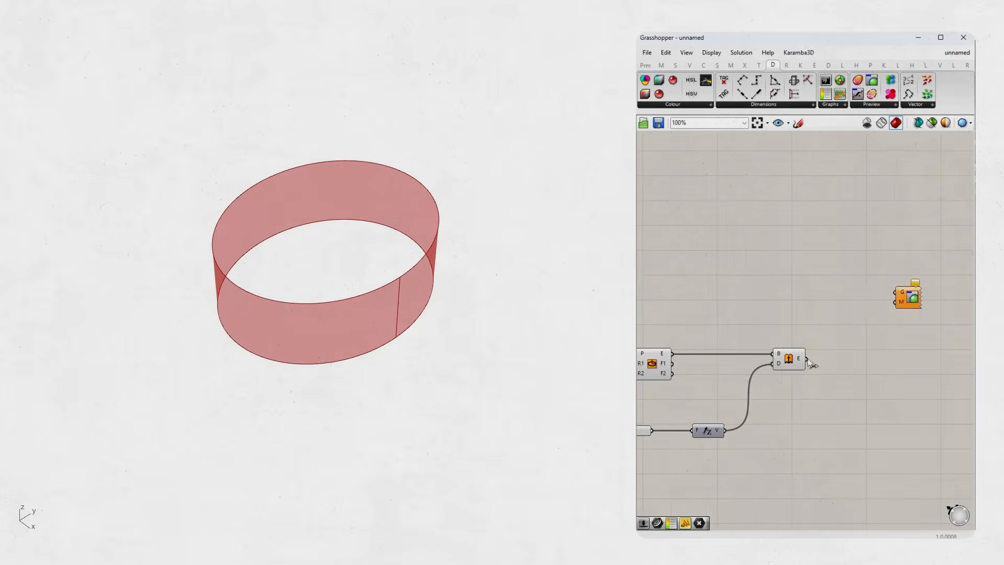
pyautogui.moveTo(812, 364); pyautogui.dragTo(896, 292)
pyautogui.moveTo(795, 396); pyautogui.dragTo(826, 396, button='right')
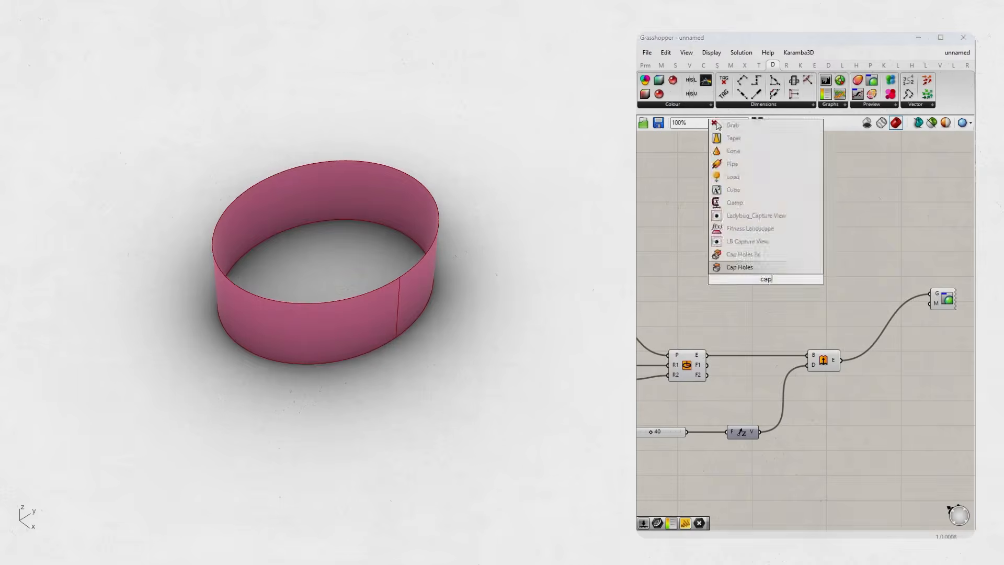